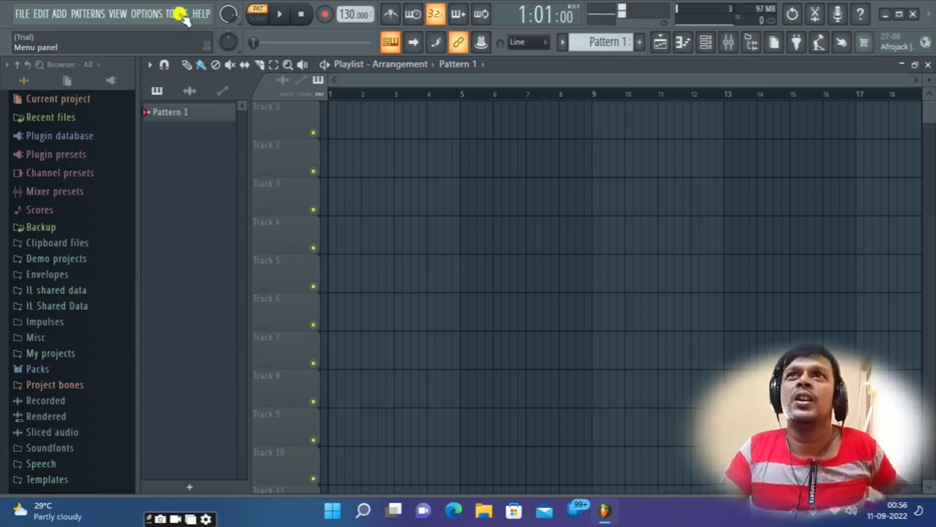
Open the audio settings and review the available input/output devices without changing FL Studio ASIO
left_click(180, 14)
mouse_move(150, 14)
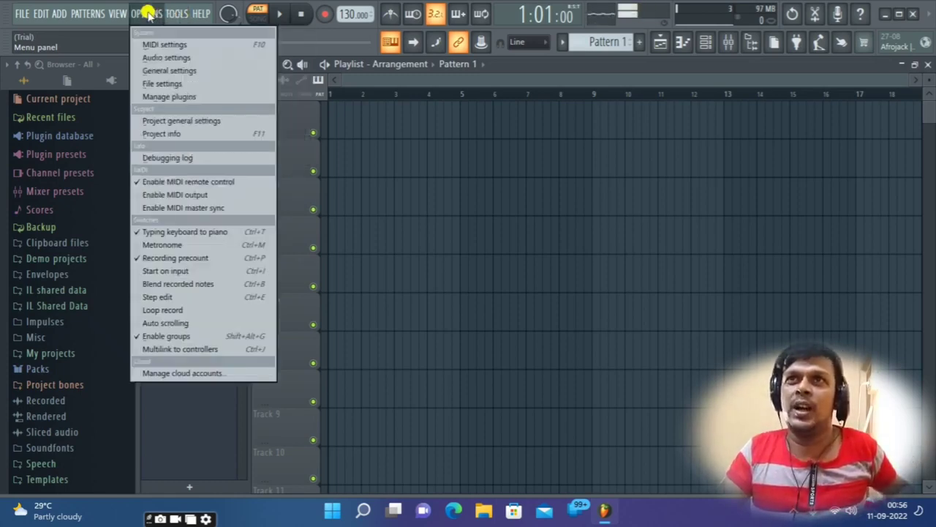
left_click(179, 58)
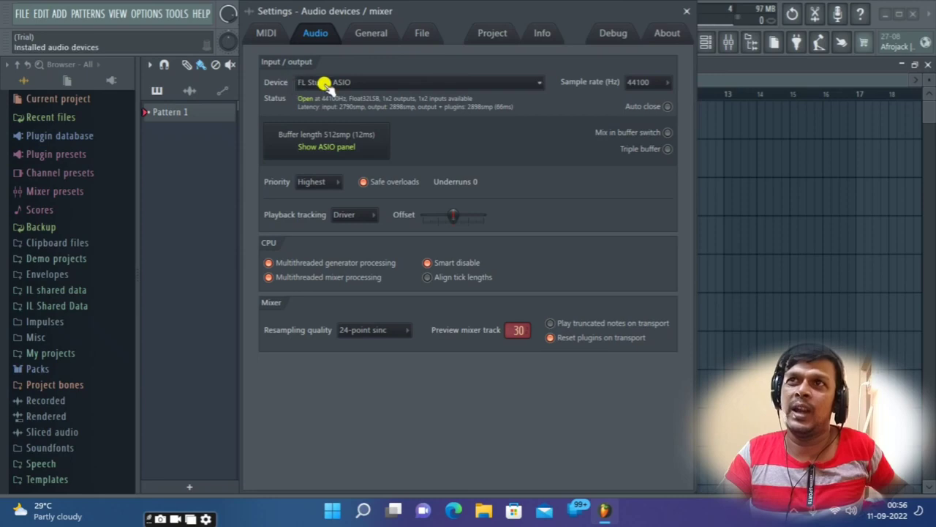
left_click(539, 86)
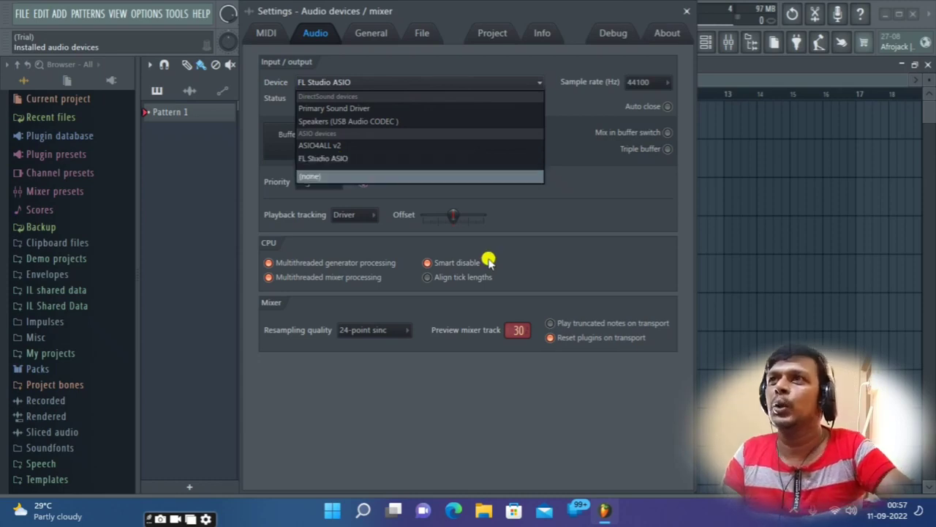
left_click(605, 178)
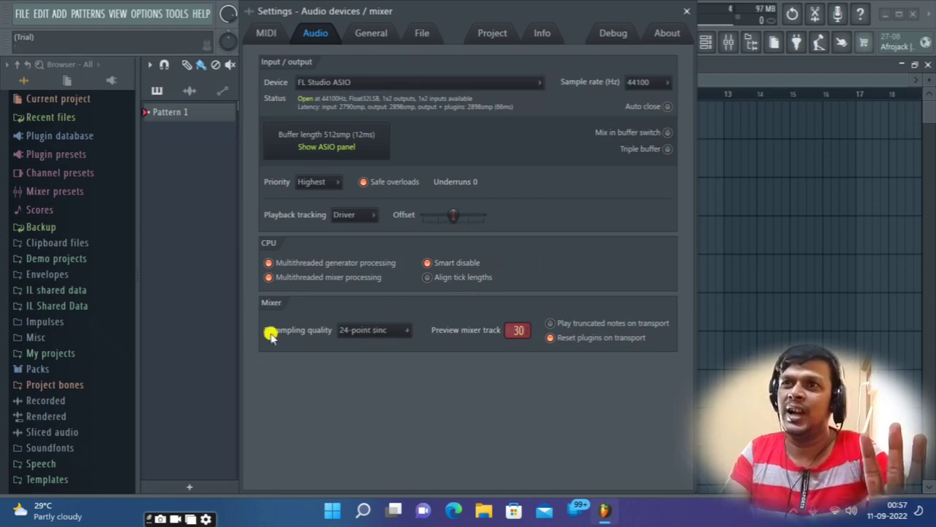
Try 512-point sinc as the mixer's resampling quality
left_click(368, 333)
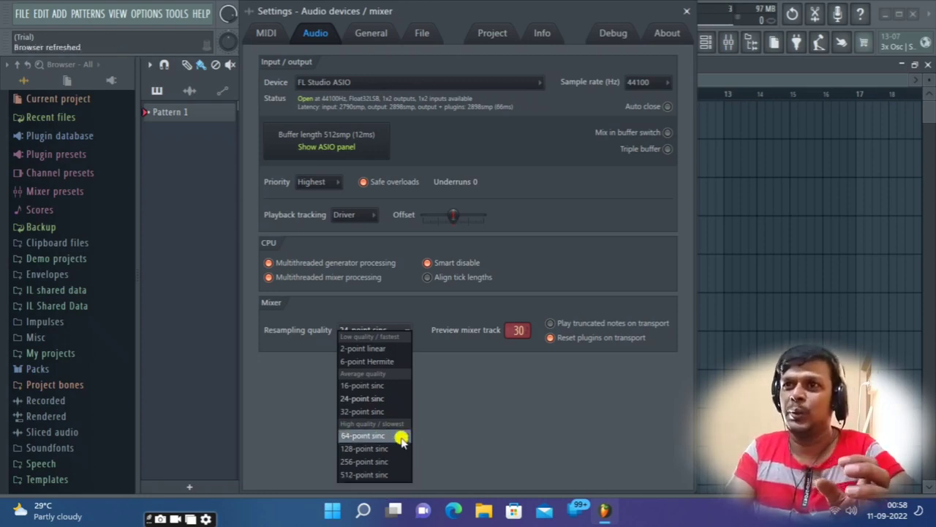
left_click(364, 475)
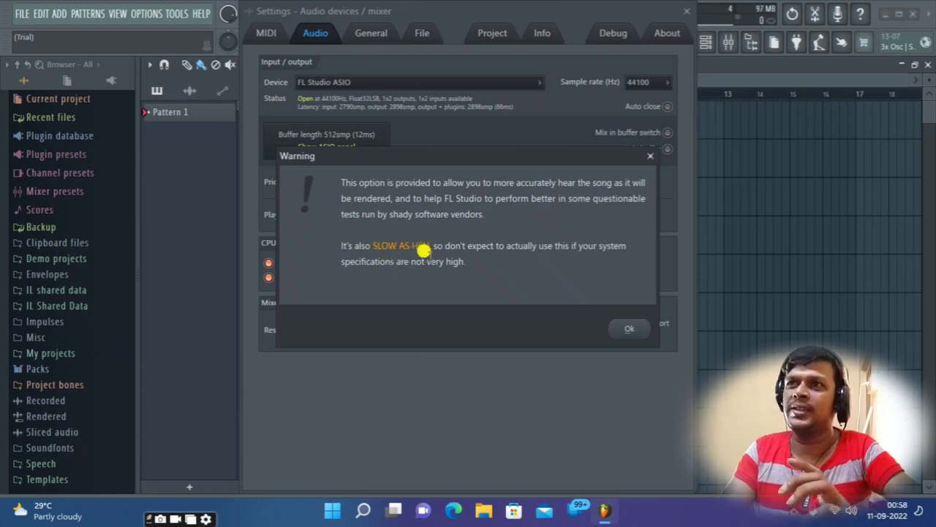
left_click(633, 330)
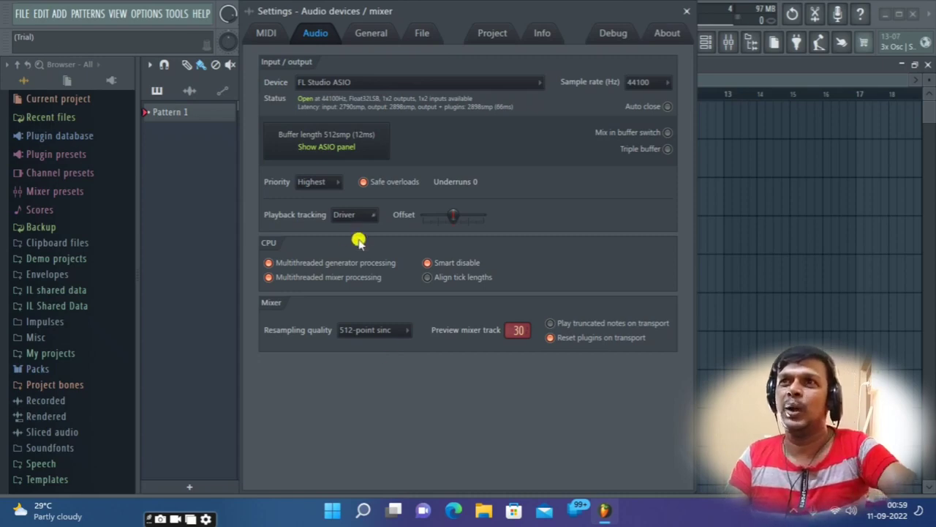
Set the mixer's resampling quality to 32-point sinc and close the settings
left_click(374, 330)
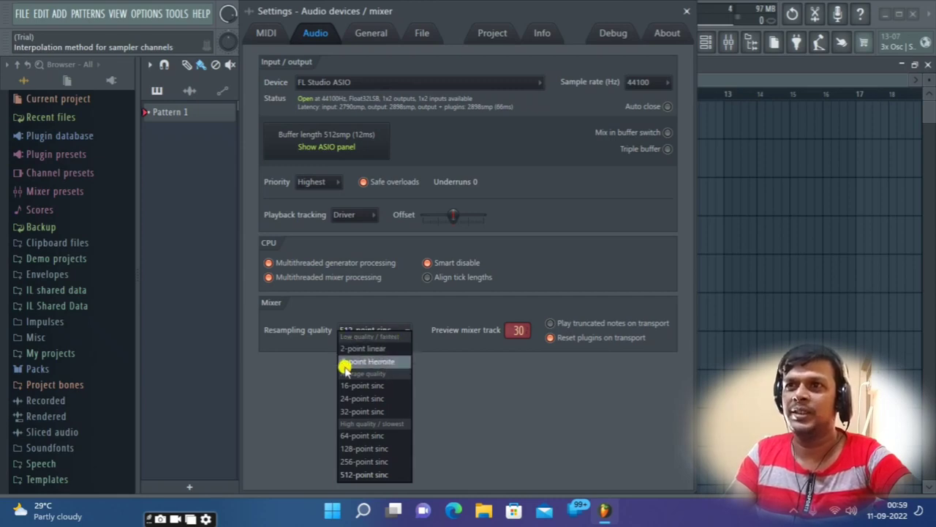
left_click(370, 412)
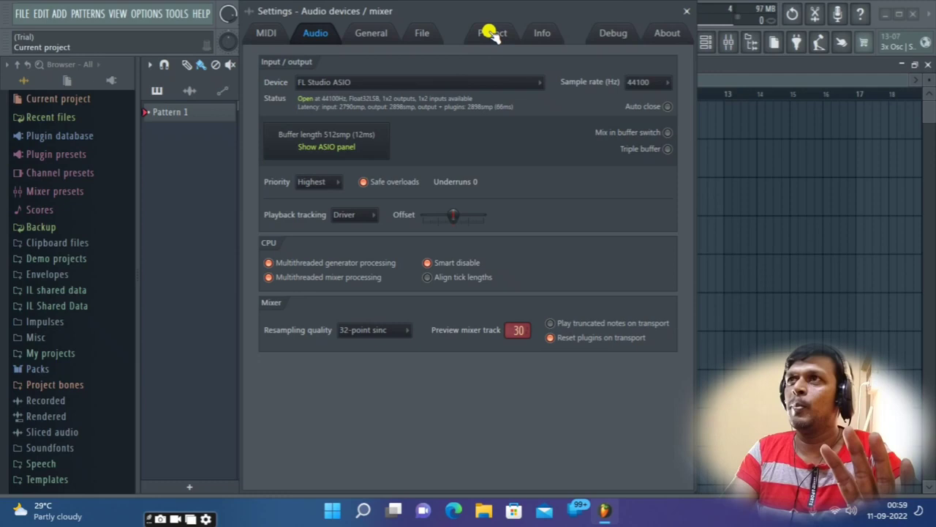
left_click(688, 13)
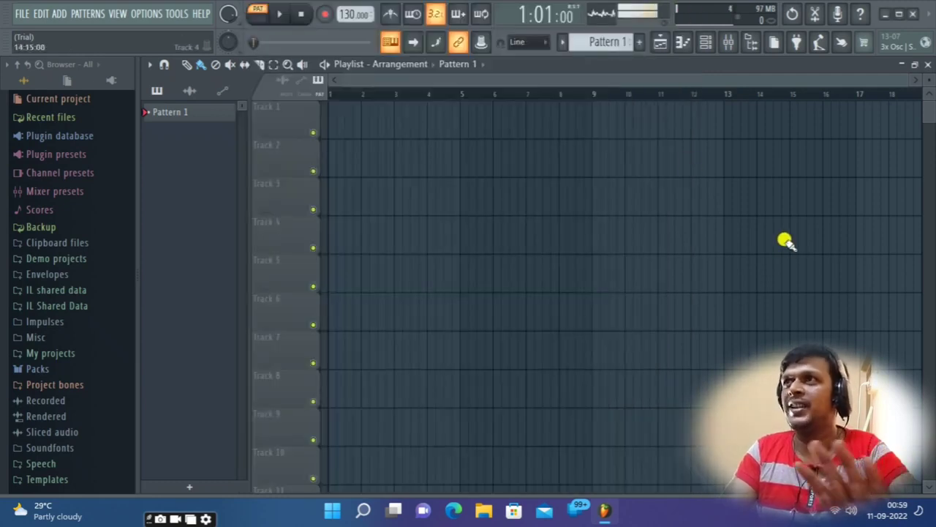
Open the mixer at full size and check the audio input choices for insert 22
left_click(837, 15)
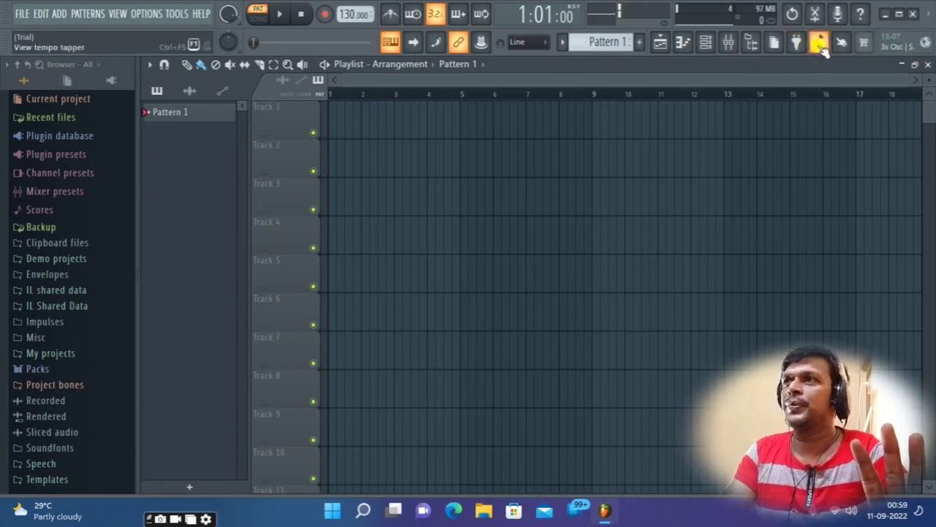
left_click(726, 44)
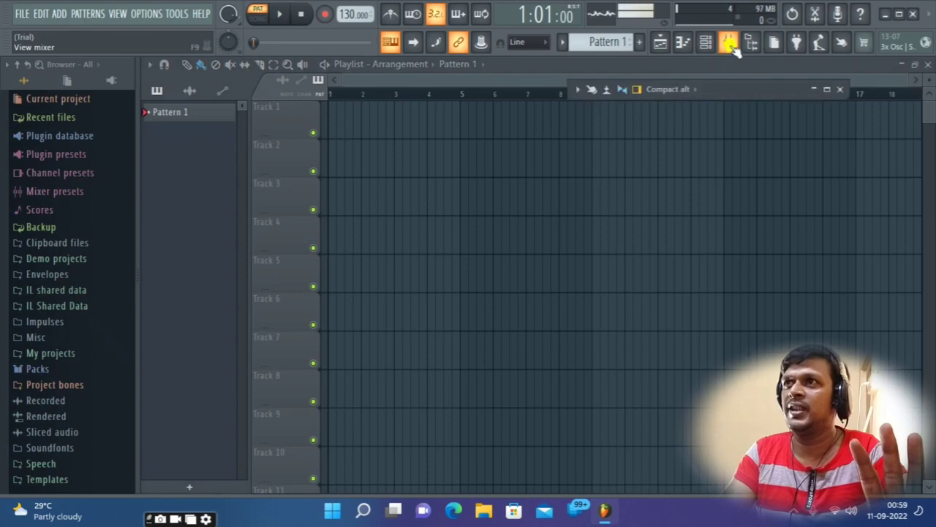
left_click(828, 90)
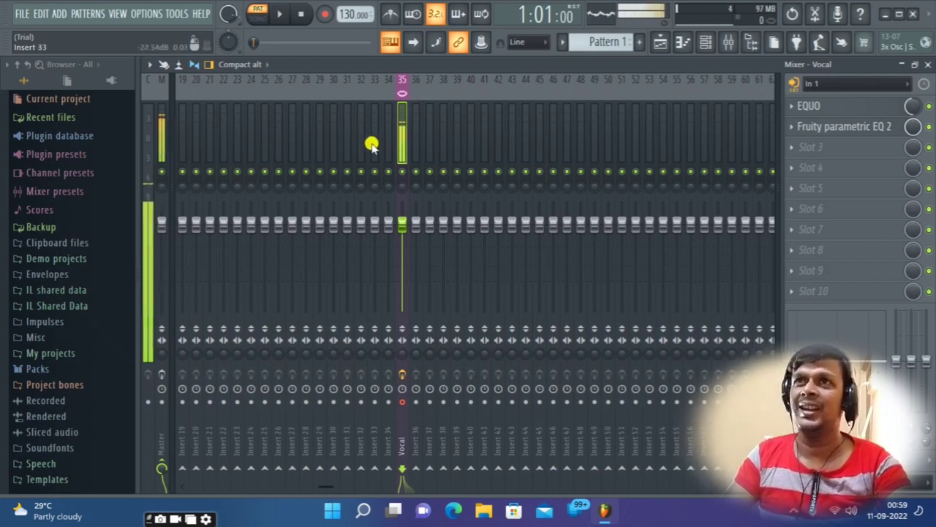
left_click(227, 122)
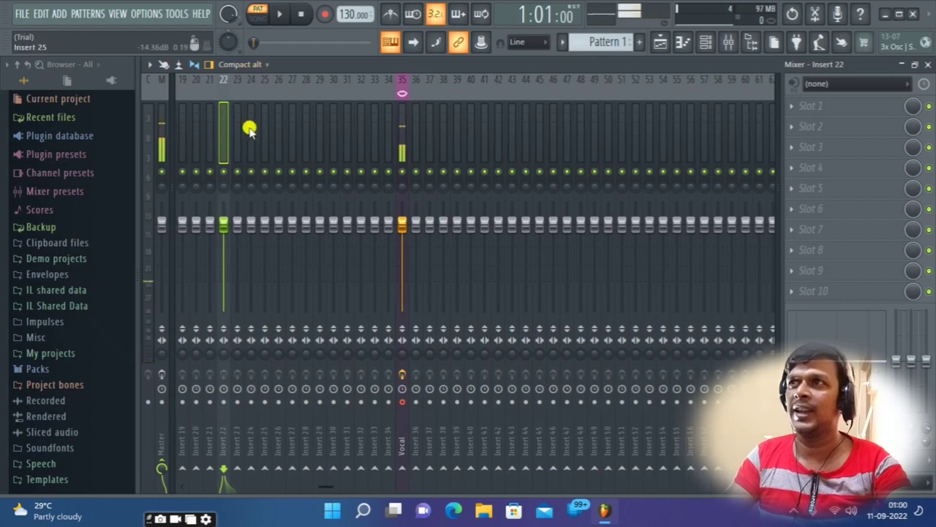
left_click(877, 83)
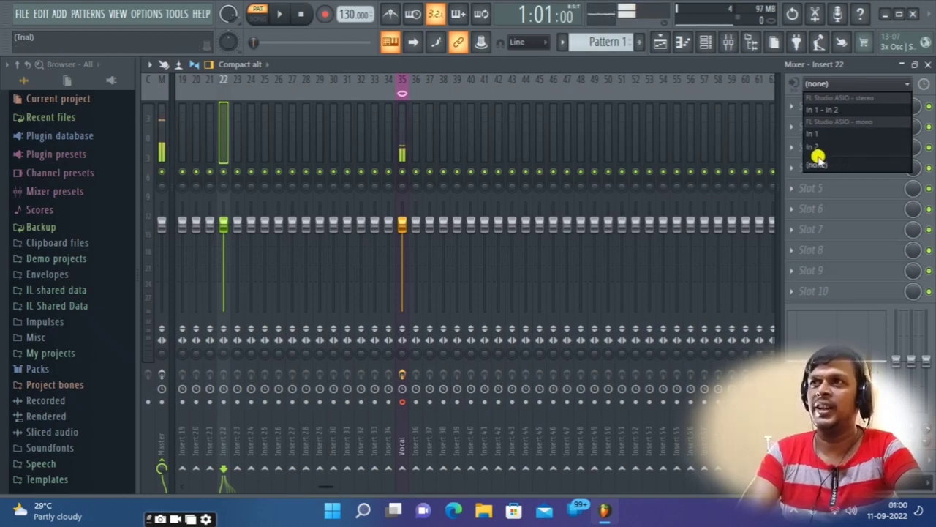
Select the Vocal mixer track and examine its EQUO equalizer curve and presets
left_click(399, 90)
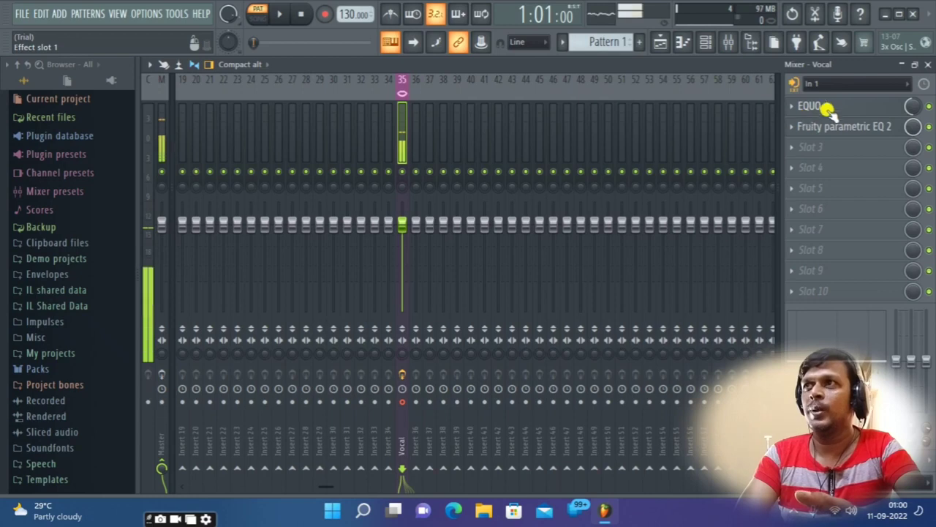
left_click(885, 107)
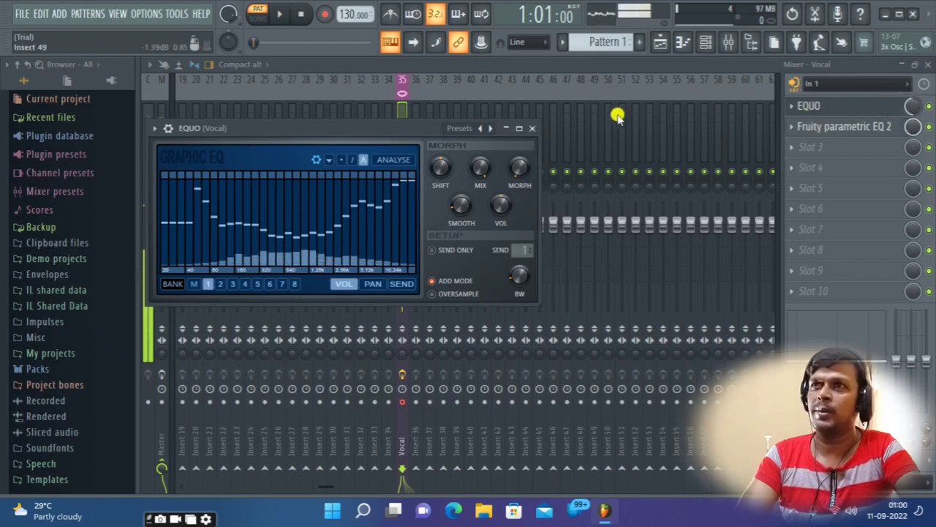
left_click_drag(387, 126, 544, 133)
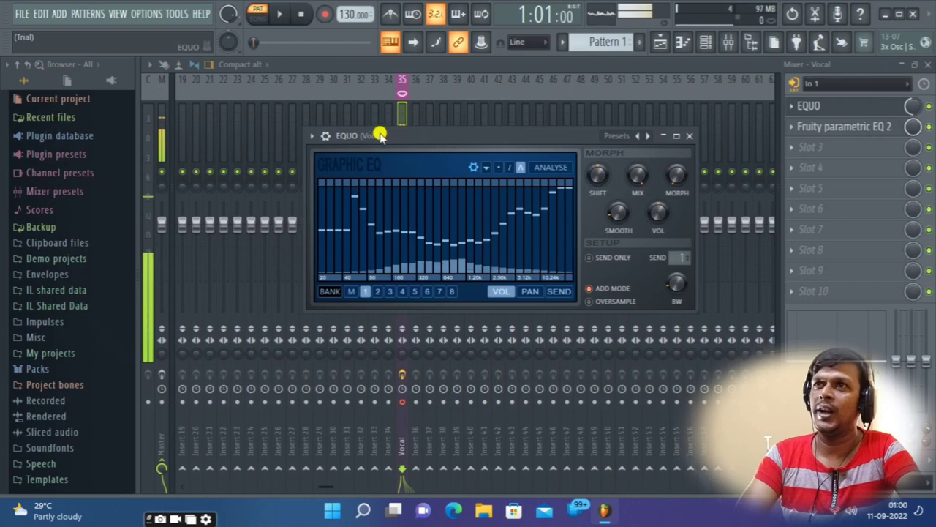
left_click(617, 137)
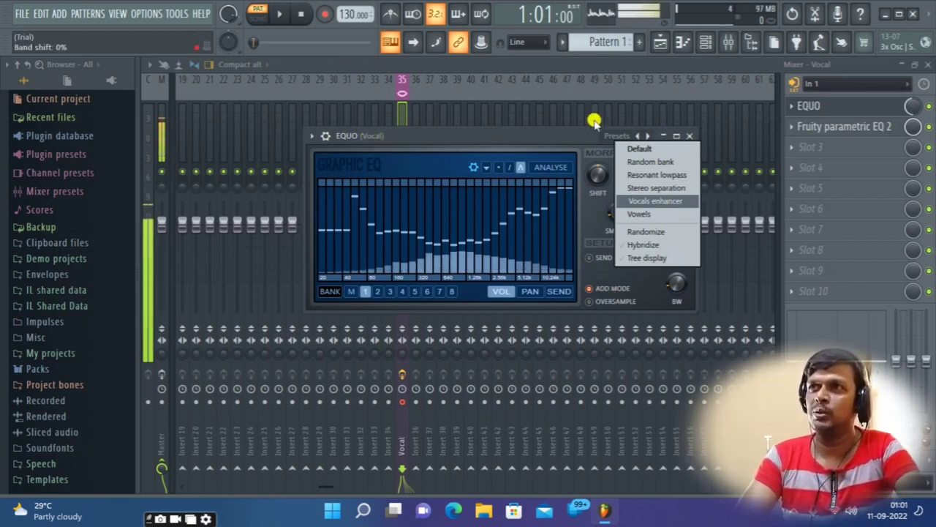
left_click(580, 136)
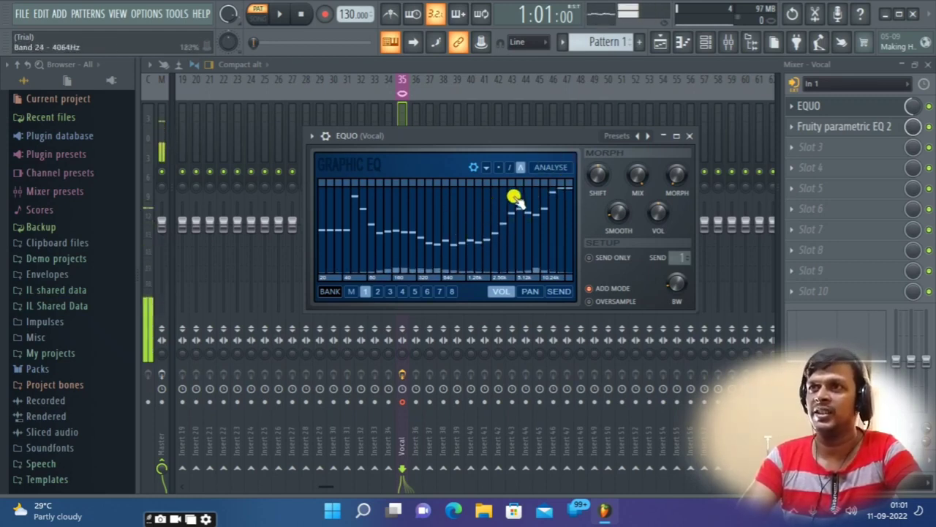
left_click(690, 136)
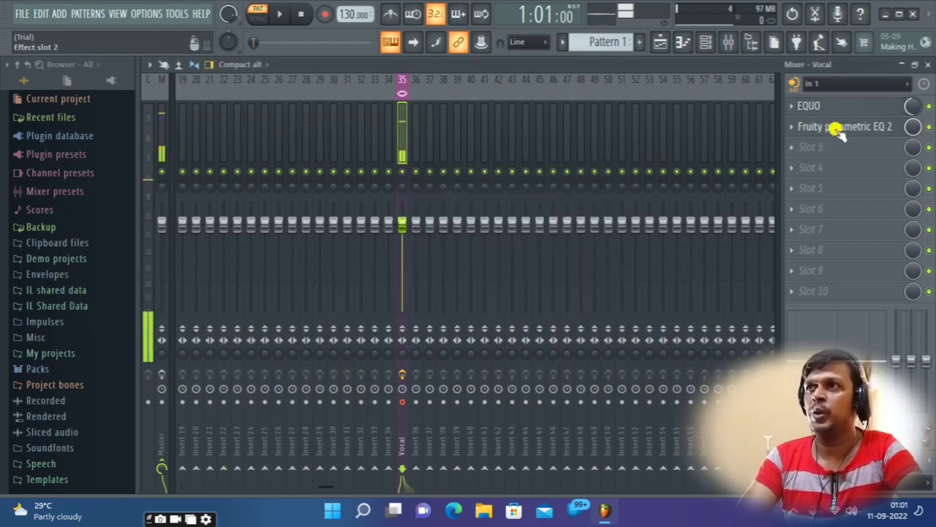
Examine the Fruity parametric EQ 2 curve and presets on the Vocal track
left_click(836, 125)
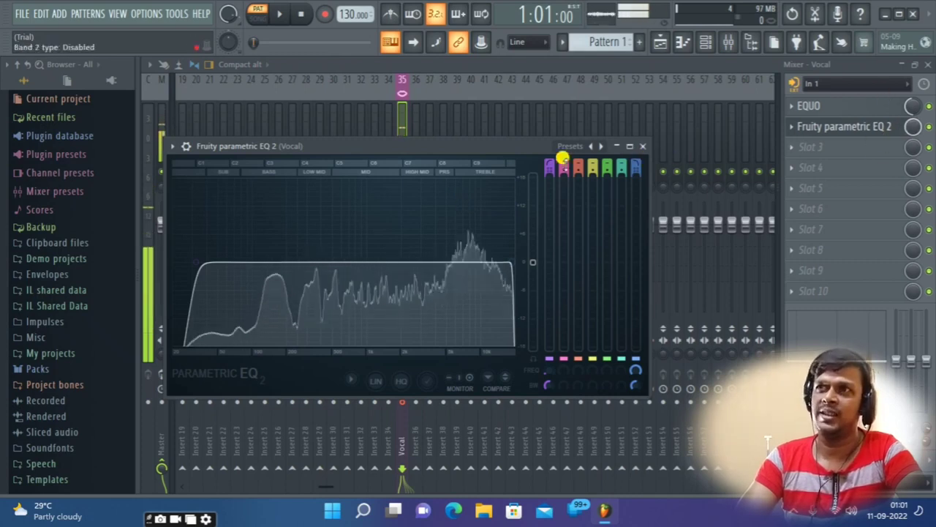
left_click(570, 146)
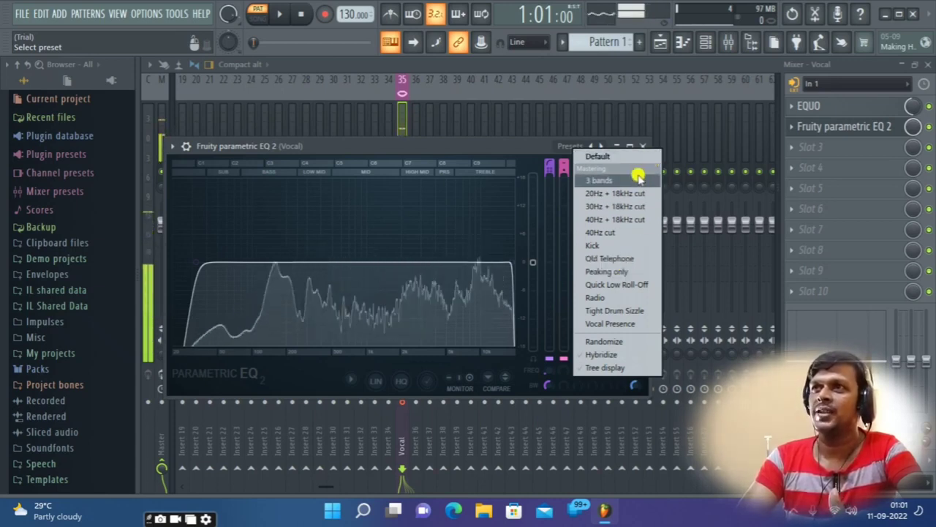
left_click(546, 151)
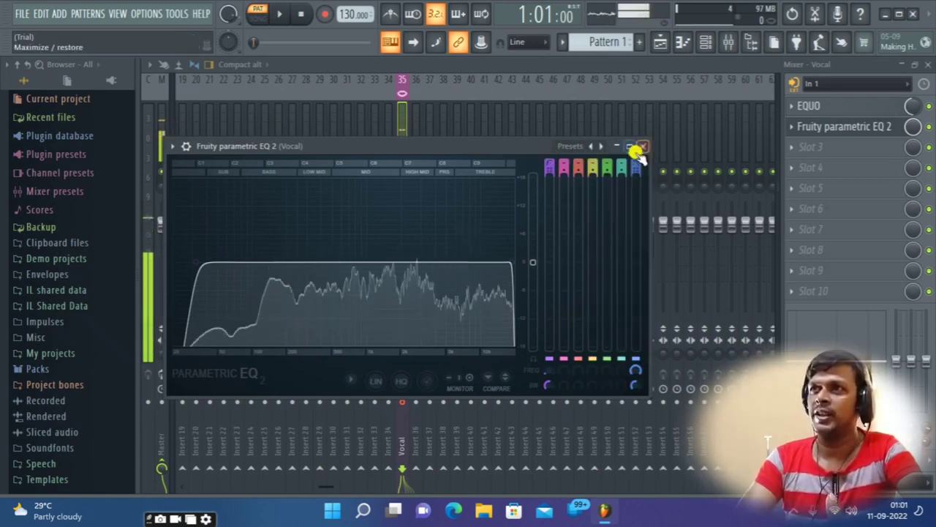
left_click(643, 147)
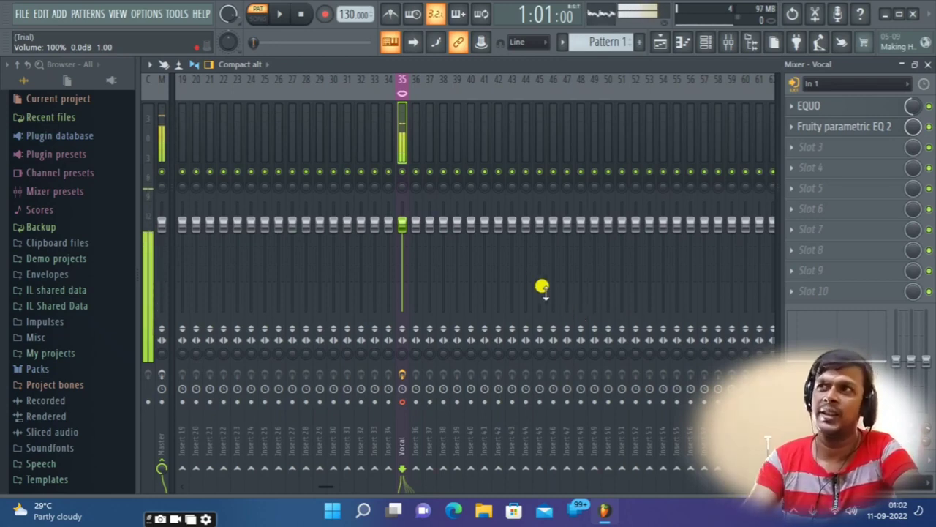
Load Edison into effect slot 3 of the Vocal track and close its window
left_click(807, 148)
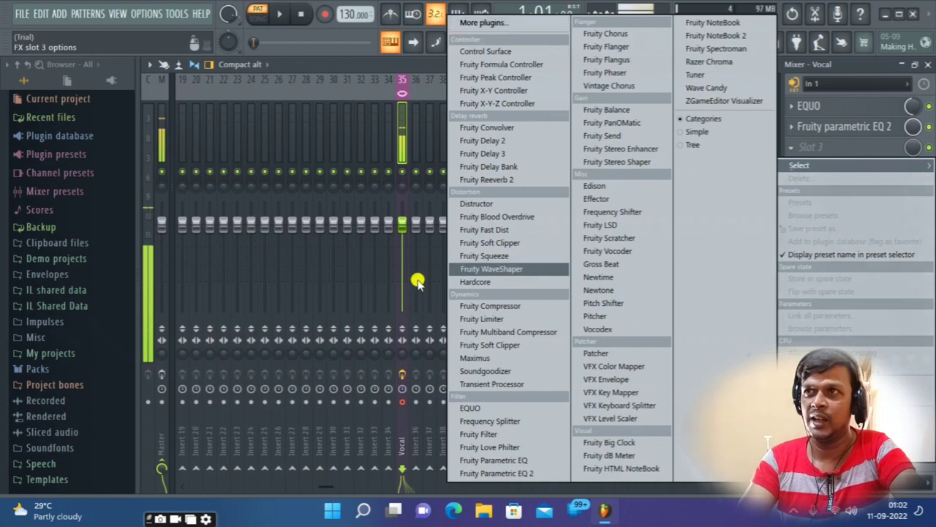
left_click(606, 186)
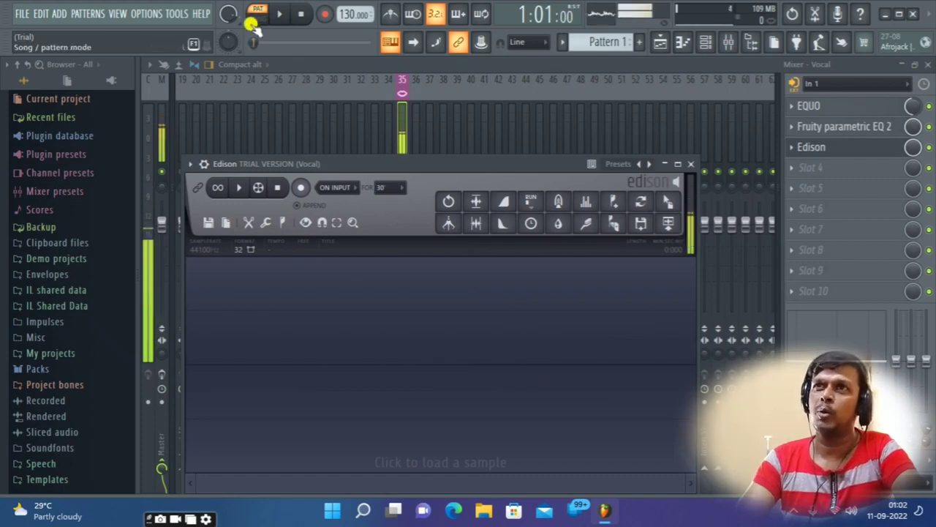
left_click(325, 15)
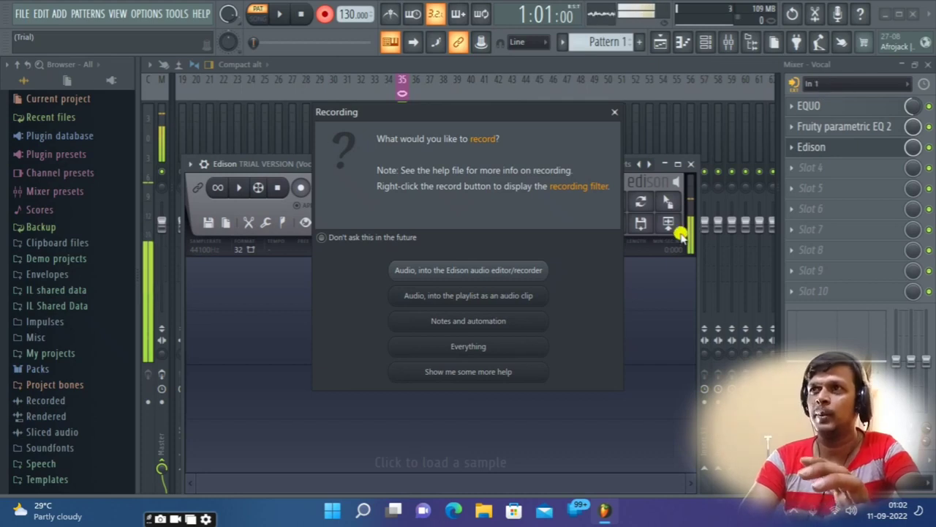
left_click(614, 112)
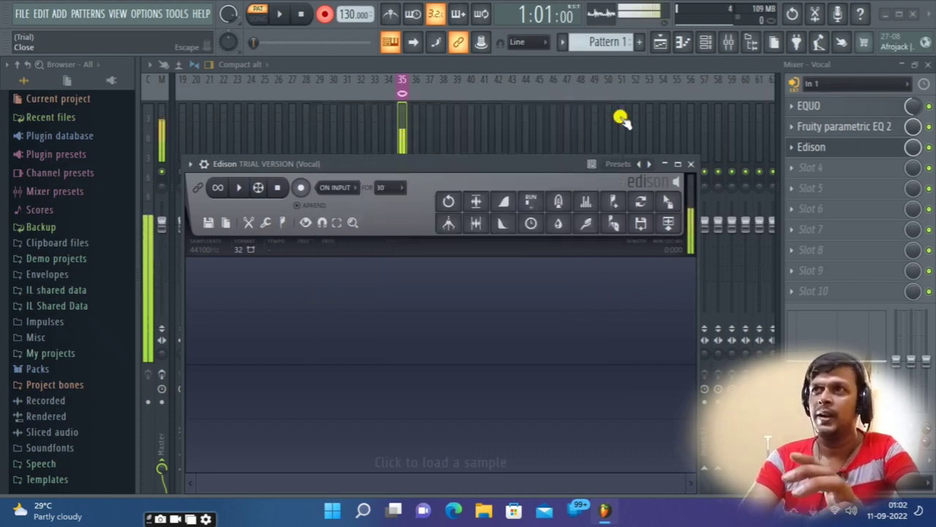
left_click(691, 164)
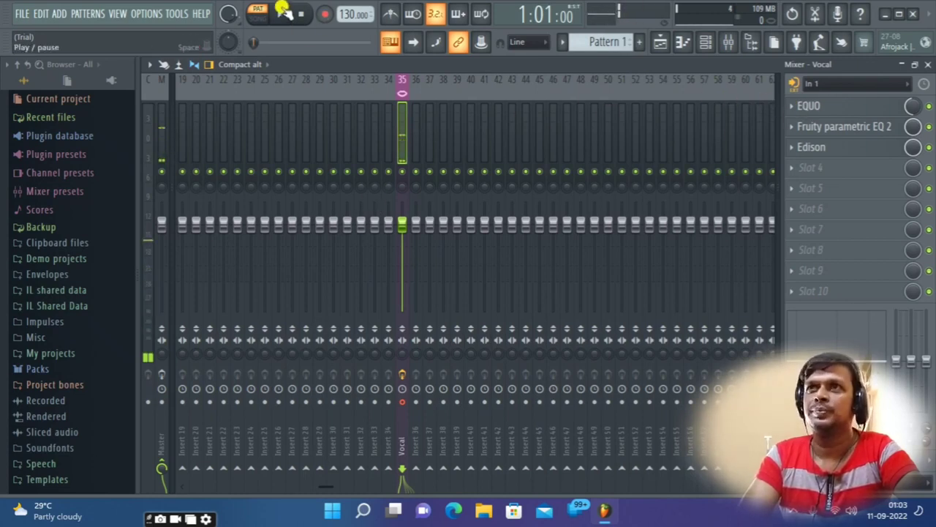
Start recording the Vocal track's audio into the playlist as an audio clip
left_click(325, 17)
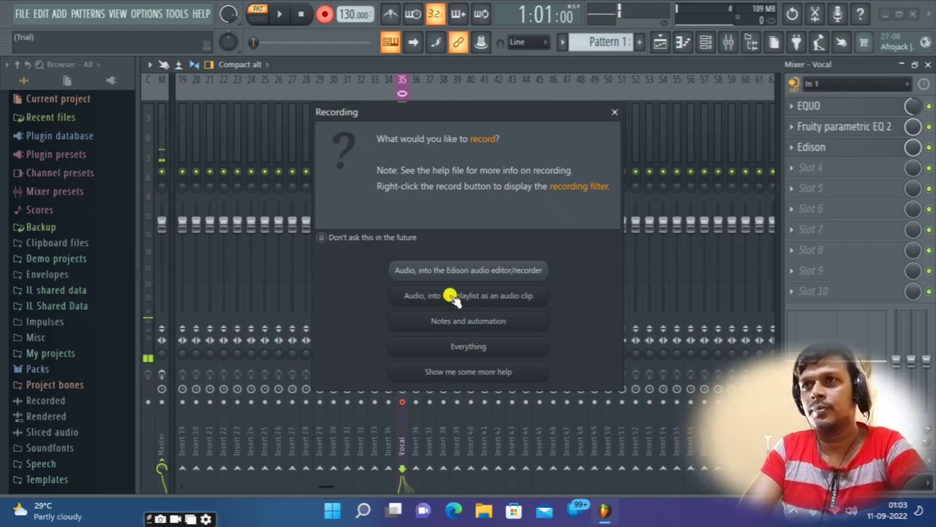
left_click(447, 296)
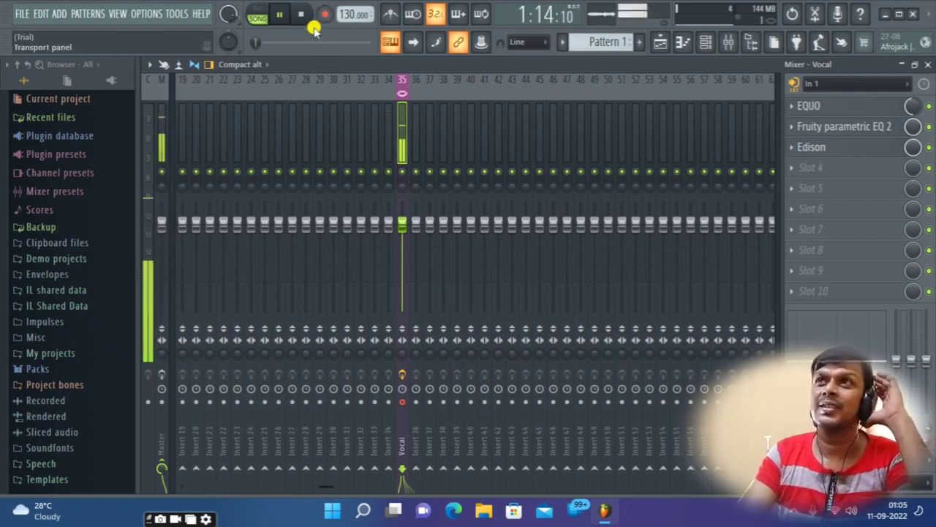
Show the whole recorded Vocal clip in the playlist and halt its playback
left_click(660, 41)
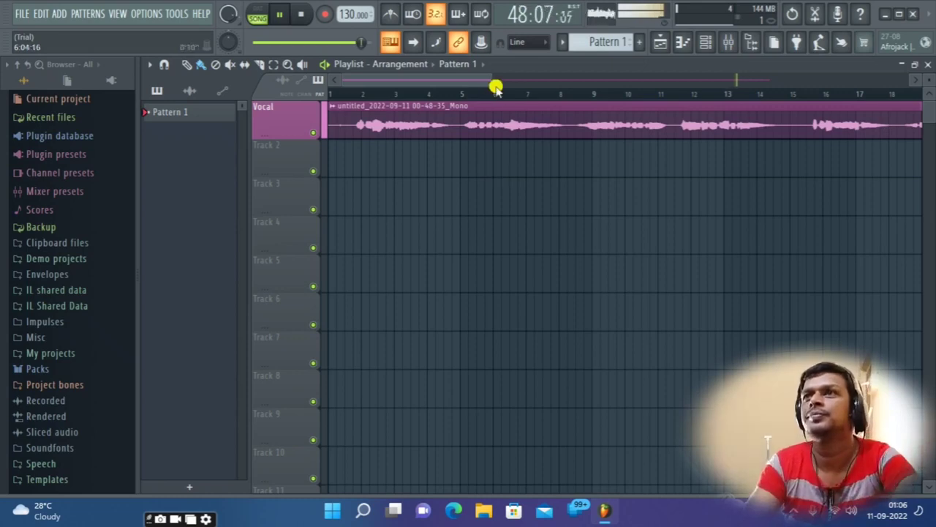
left_click_drag(484, 77, 786, 74)
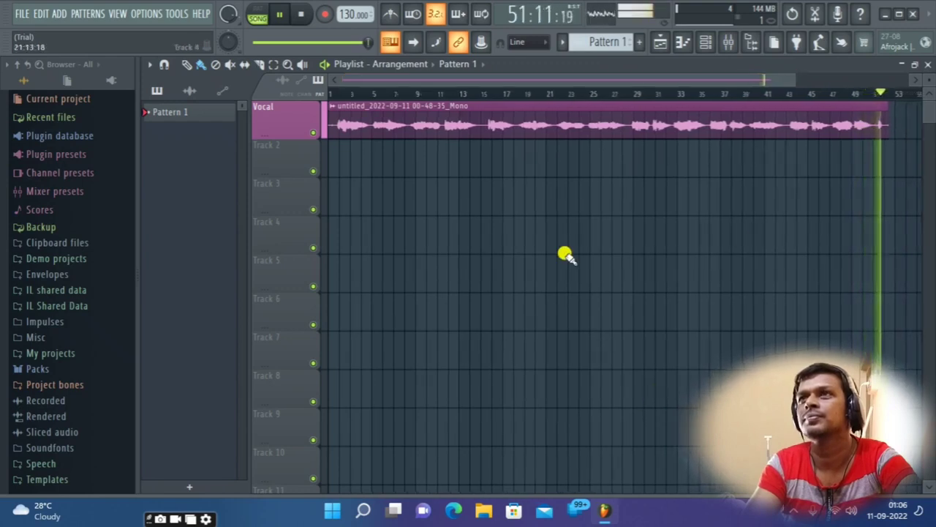
left_click(281, 12)
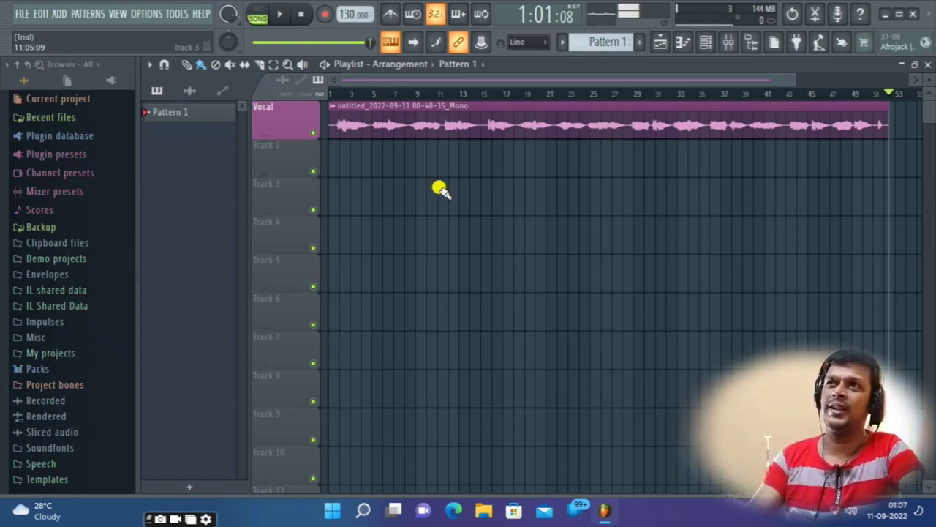
left_click(733, 44)
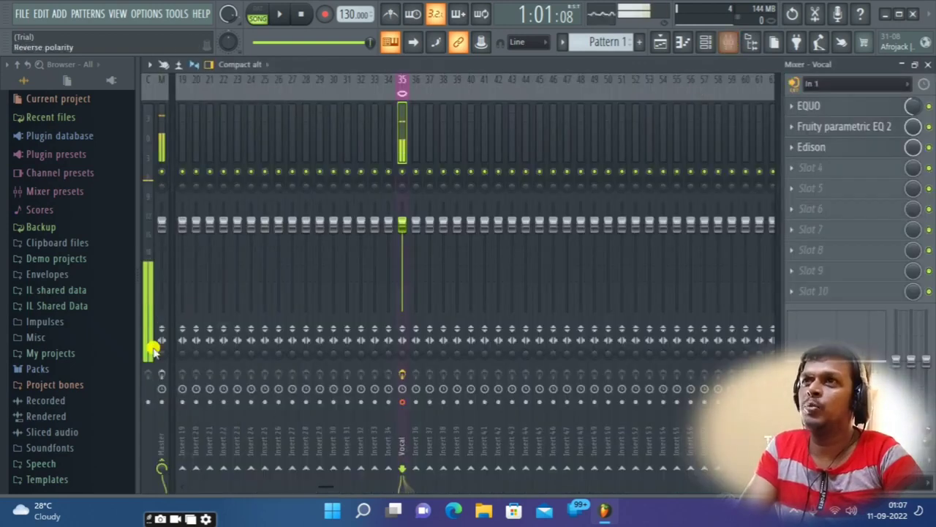
left_click(706, 44)
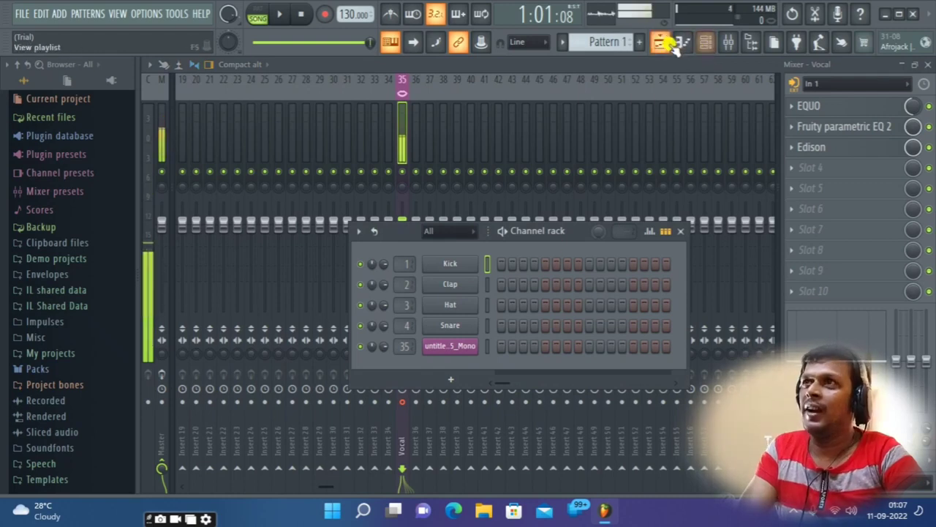
left_click(706, 42)
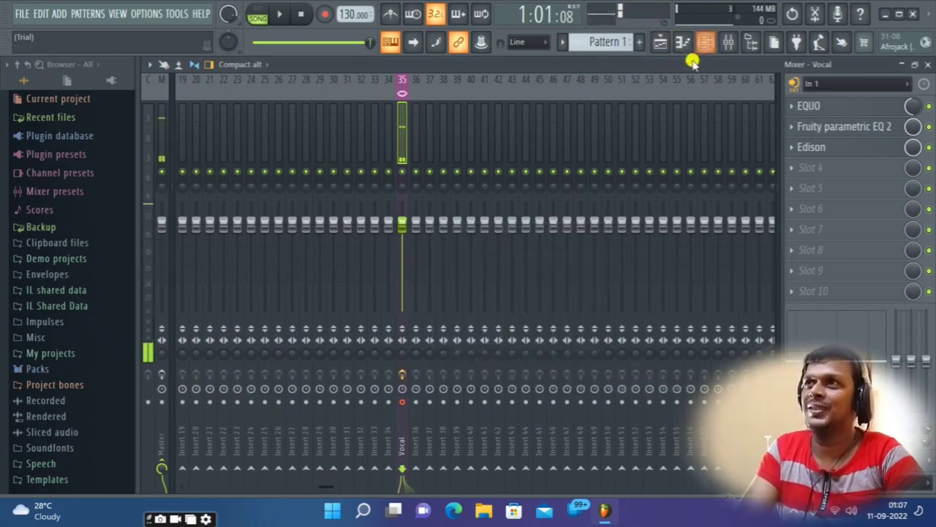
left_click(681, 42)
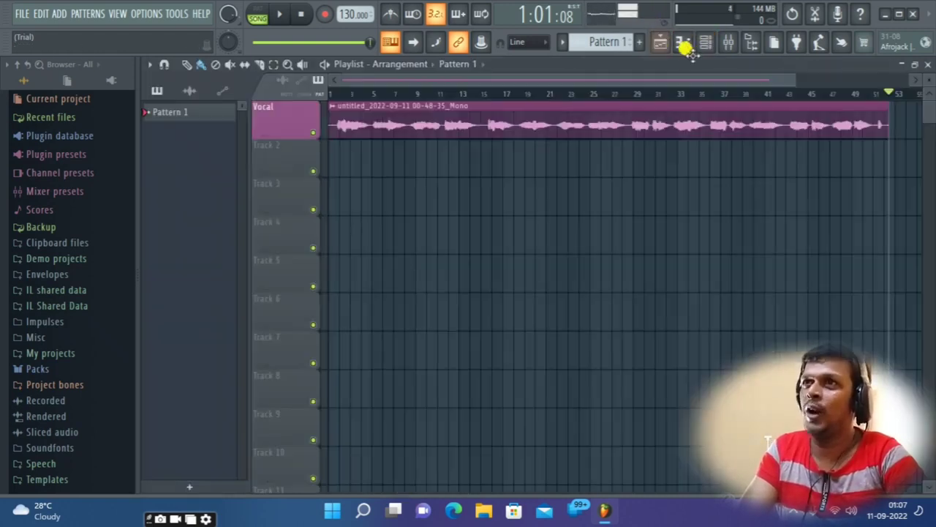
Open the recorded Vocal clip's sample for editing in Edison and reposition the Edison window
left_click(333, 107)
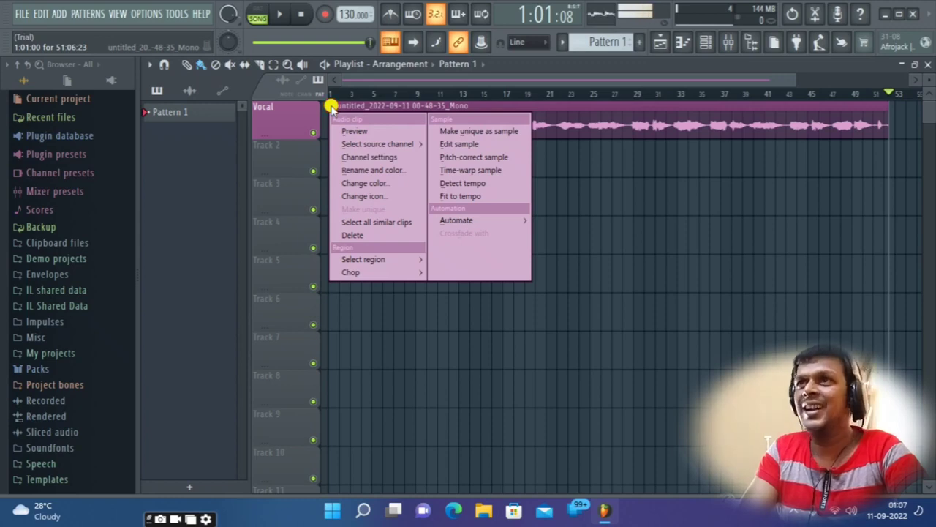
left_click(483, 144)
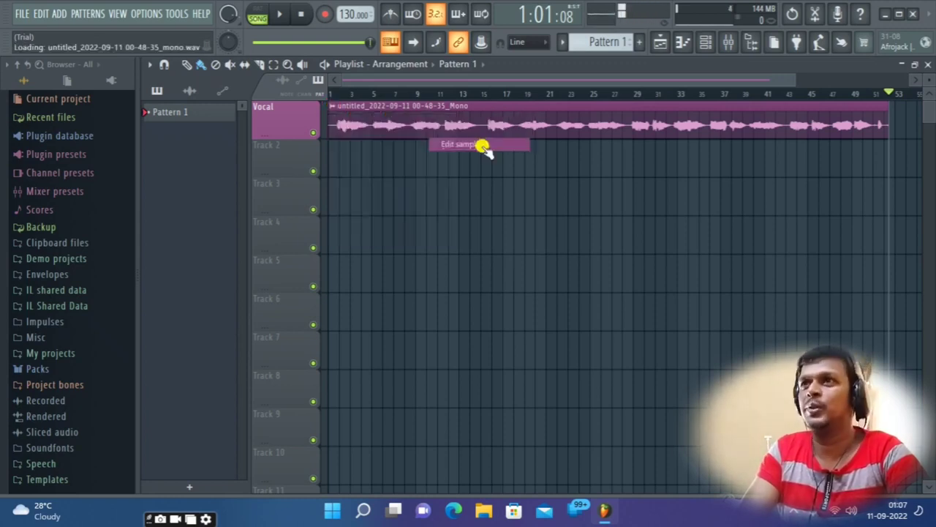
left_click_drag(456, 161, 585, 110)
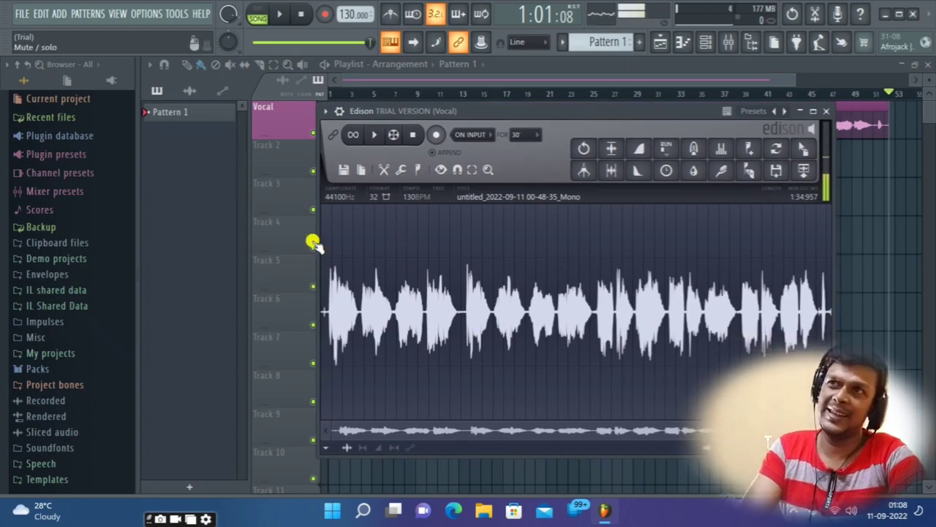
Listen to part of the recorded vocal sample in Edison and pause it
left_click(373, 136)
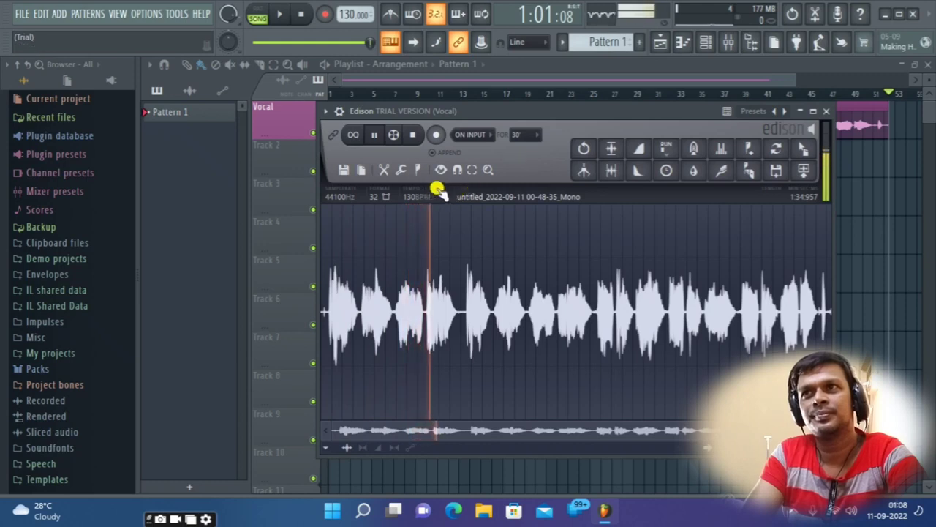
left_click(435, 195)
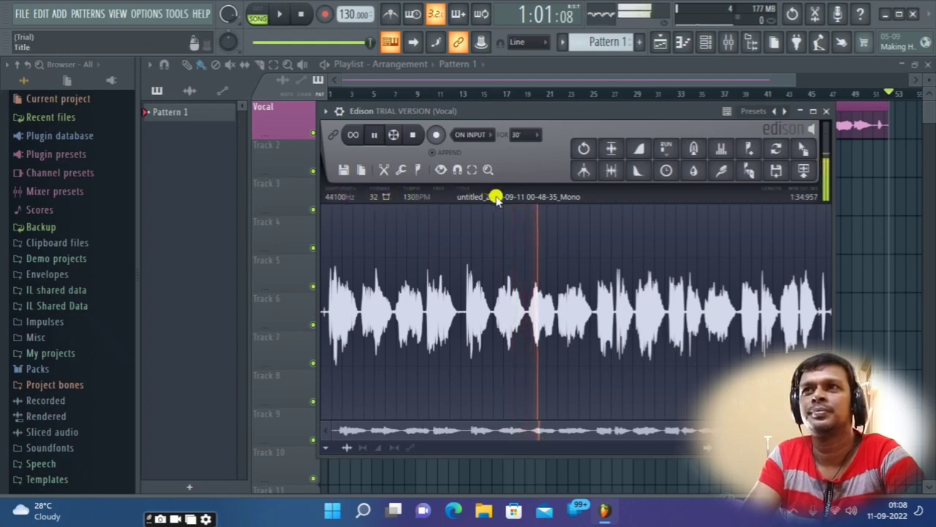
left_click(373, 137)
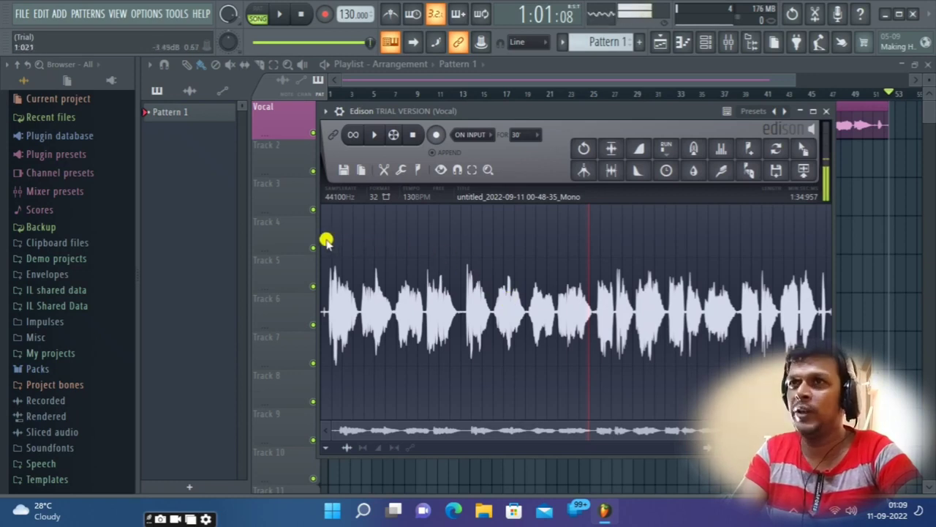
Select the silent gap from 25:398 to 26:419 in the vocal sample and acquire it as the denoiser's noise profile
left_click_drag(325, 240, 480, 241)
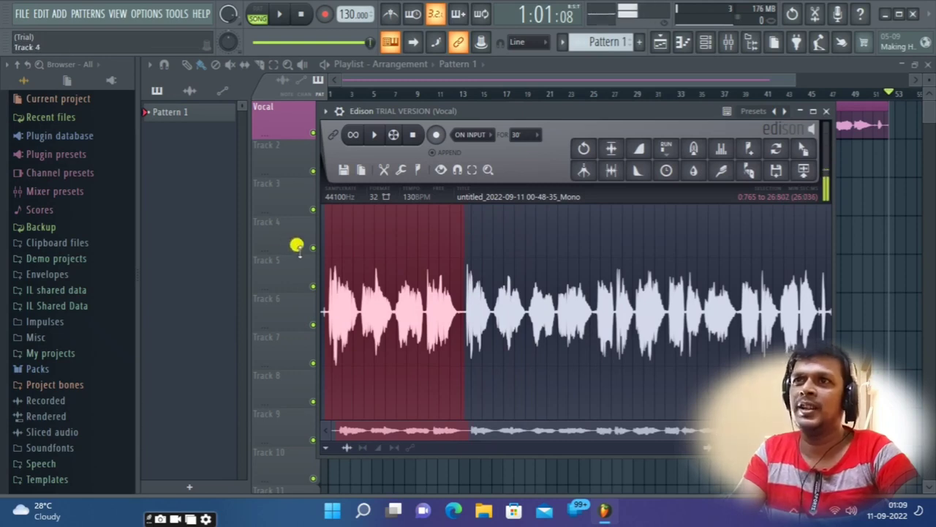
left_click_drag(324, 240, 461, 234)
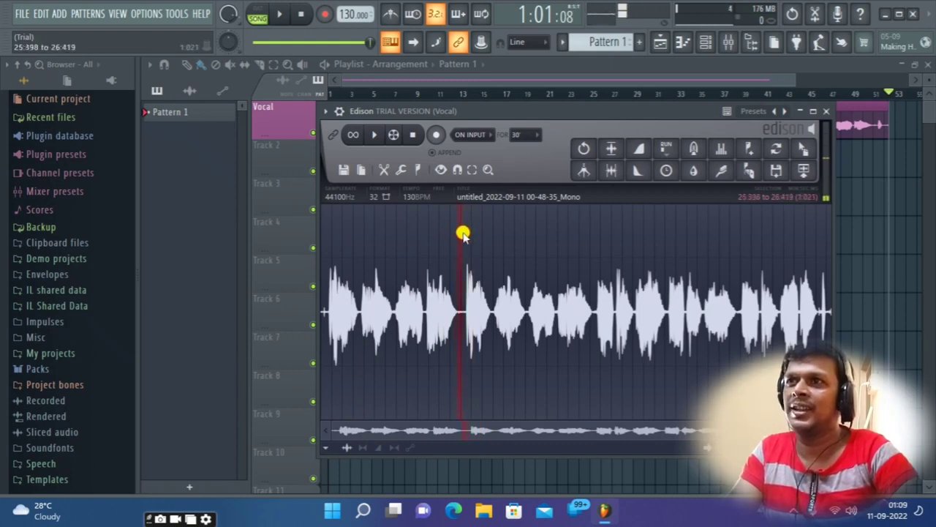
left_click(722, 172)
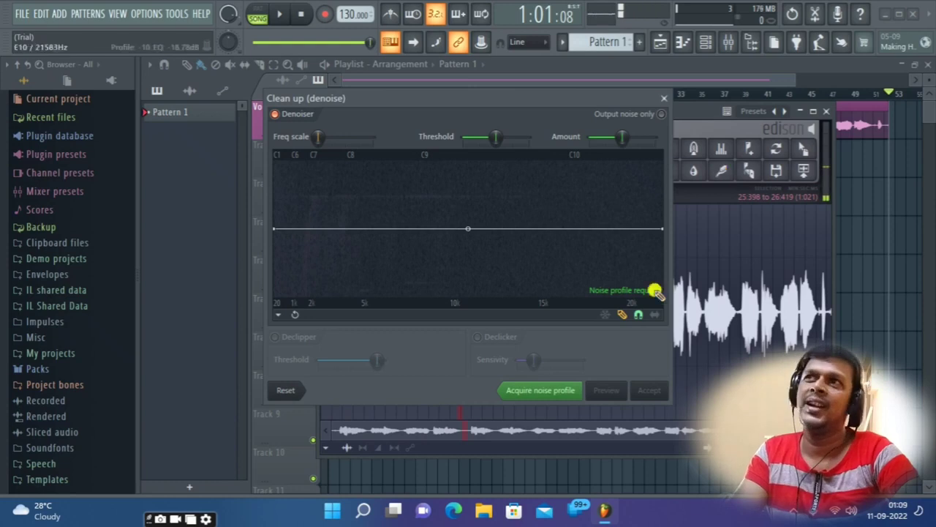
left_click(662, 113)
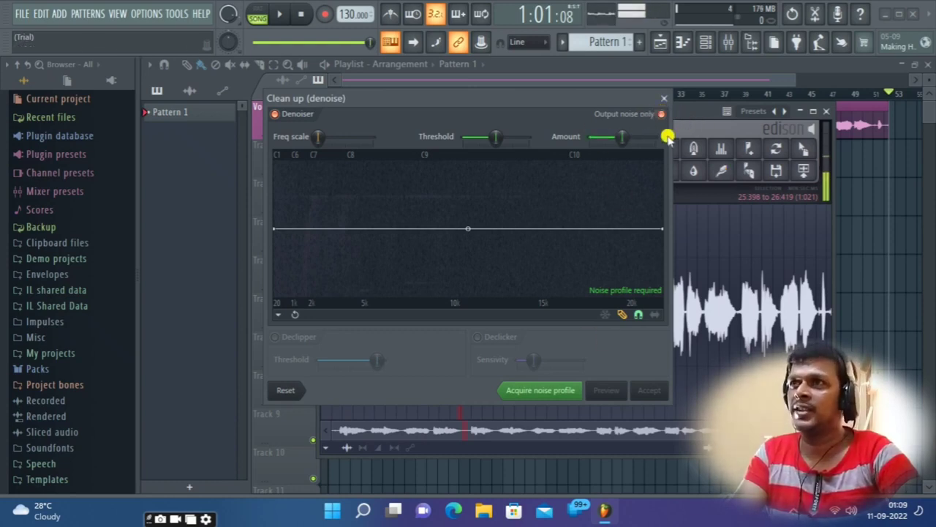
left_click_drag(621, 139, 672, 138)
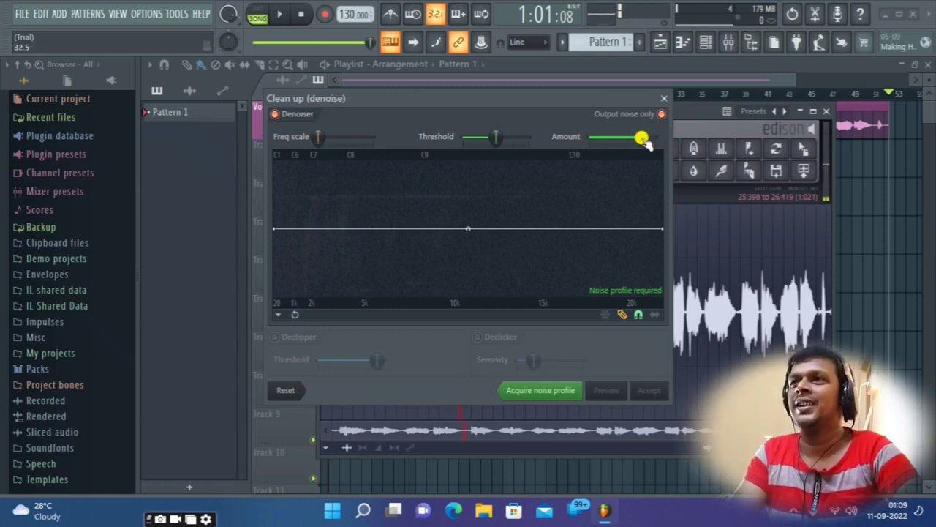
left_click(542, 391)
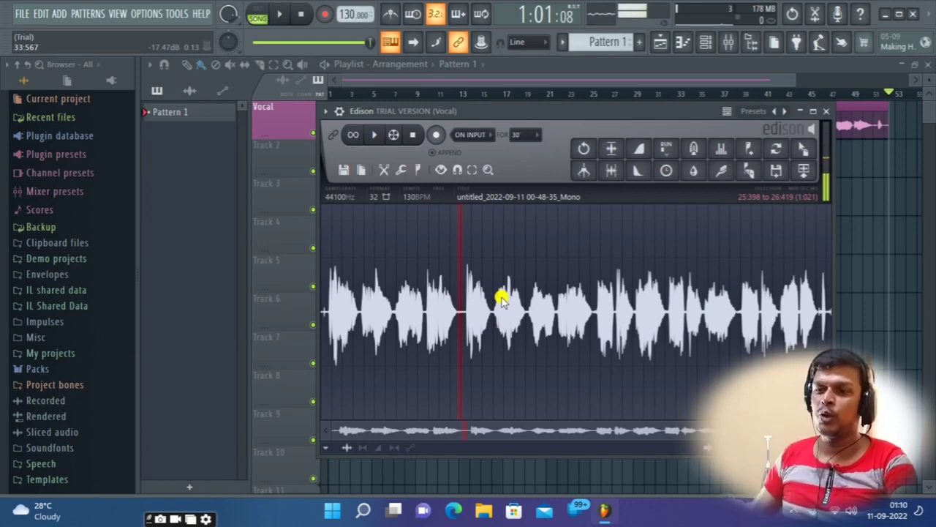
Denoise the entire vocal sample in Edison with the acquired noise profile, previewing the cleanup before accepting it
key("ctrl+a")
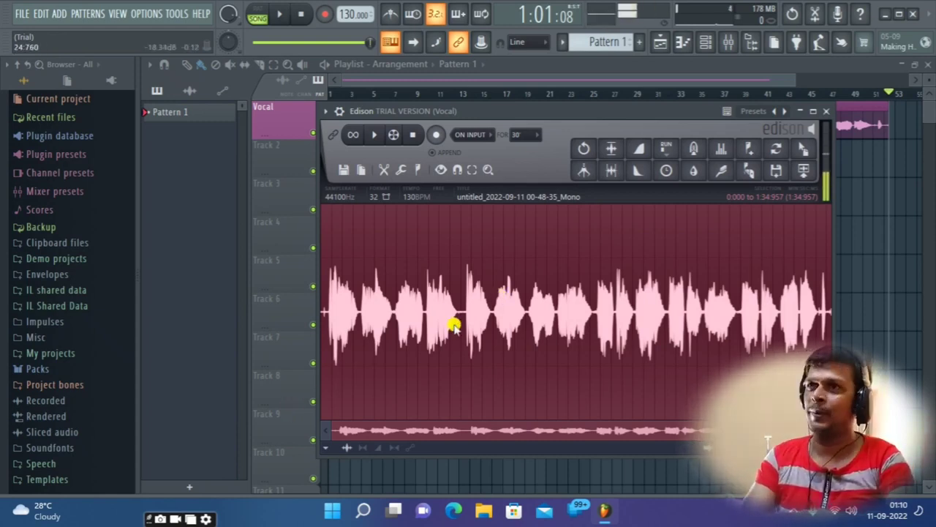
left_click(720, 172)
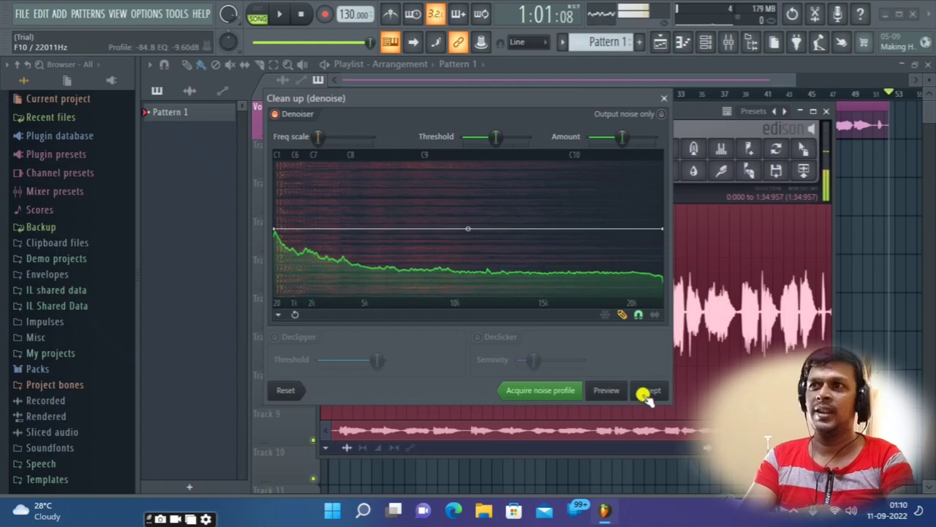
left_click(608, 389)
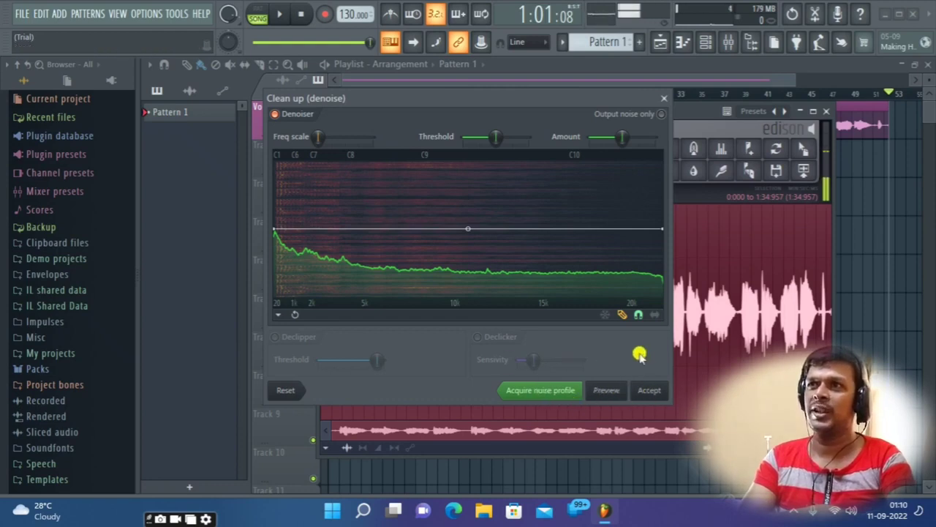
left_click(650, 391)
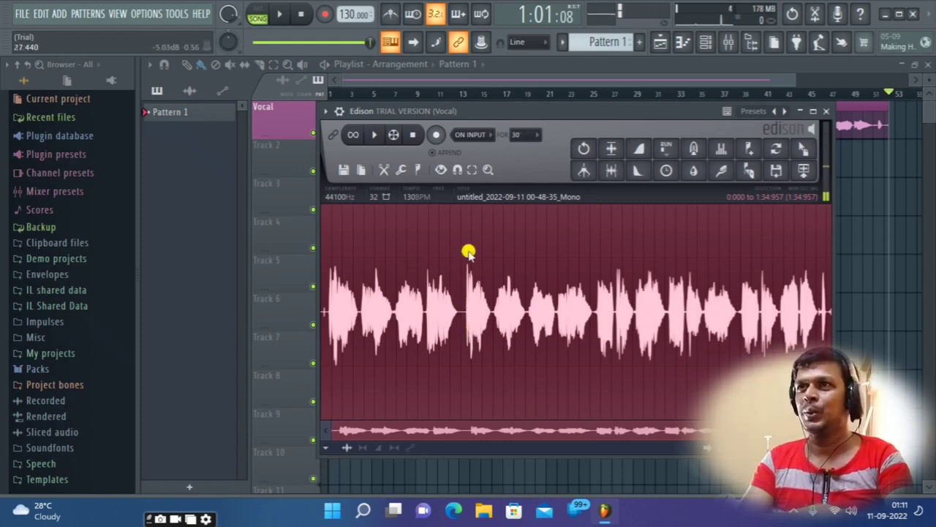
Listen to part of the denoised sample in Edison and move its window clear of the Vocal clip
left_click(373, 136)
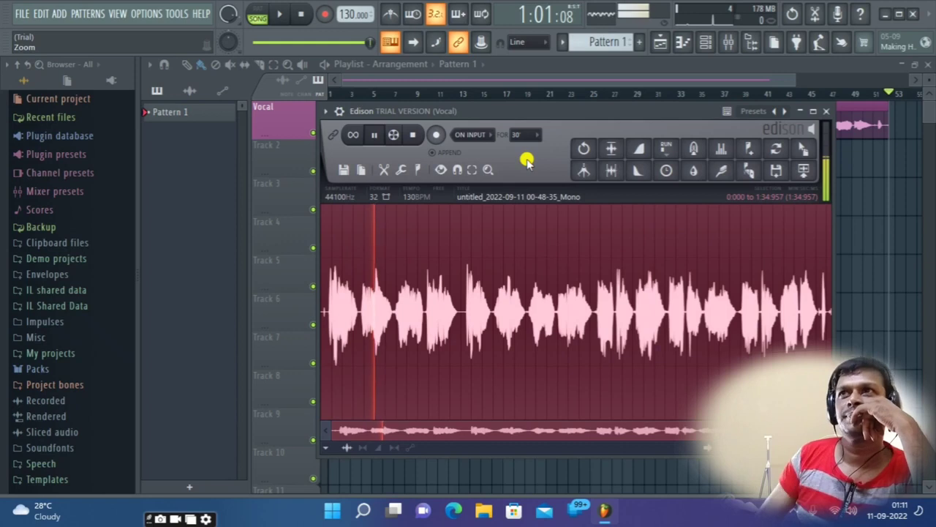
left_click(373, 134)
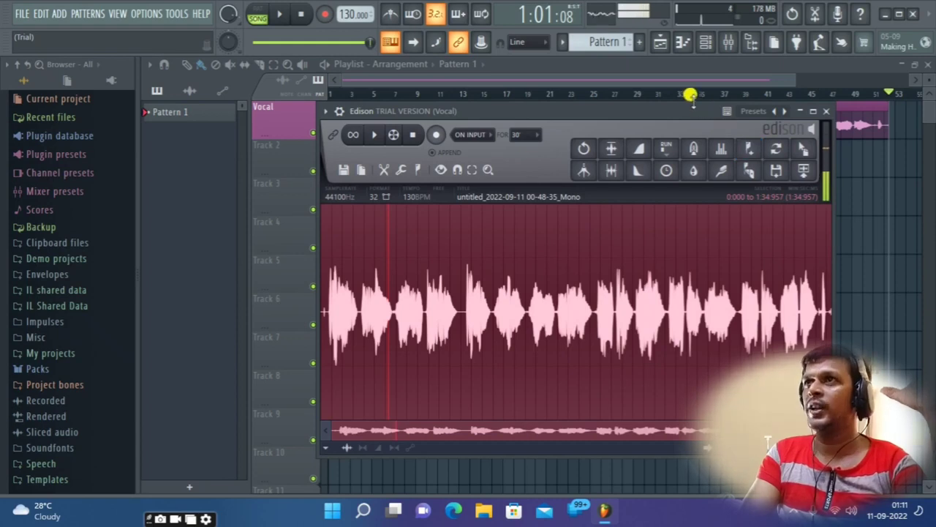
left_click_drag(672, 110, 340, 215)
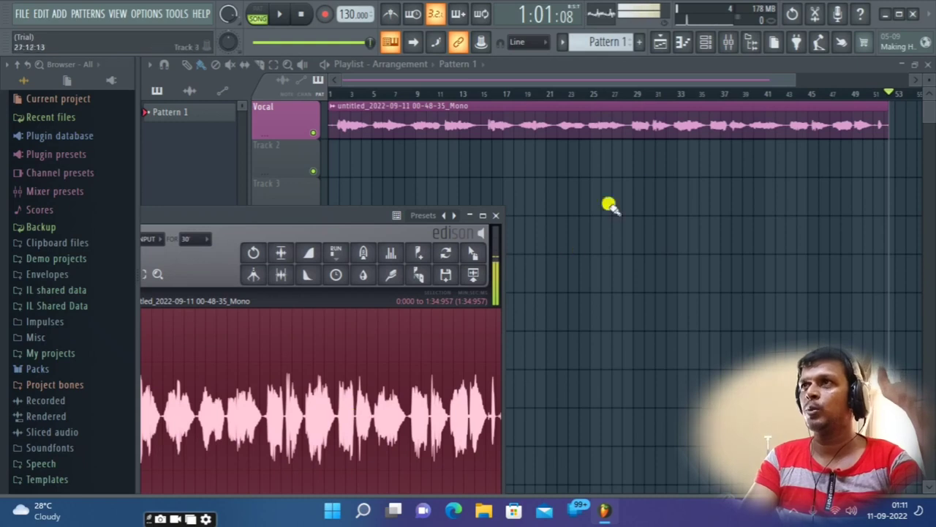
Mute the Vocal track in the mixer
left_click(726, 47)
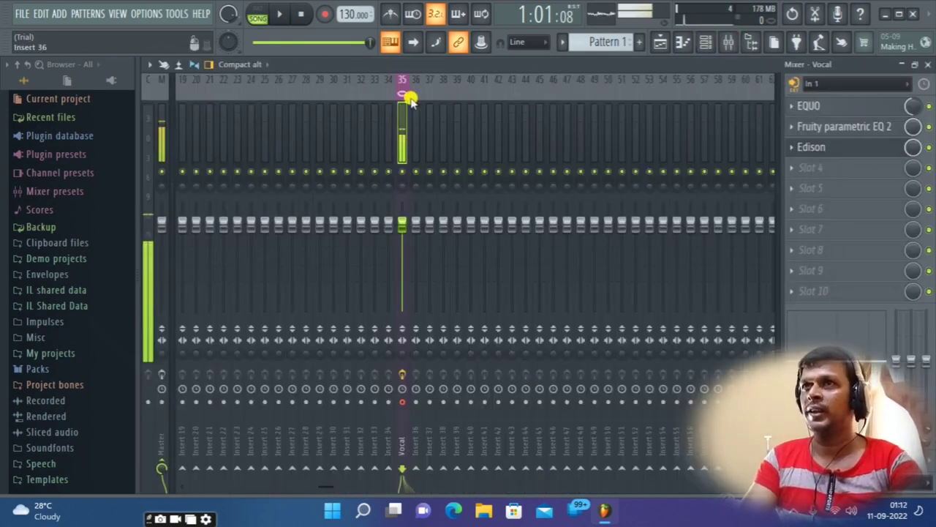
left_click(401, 171)
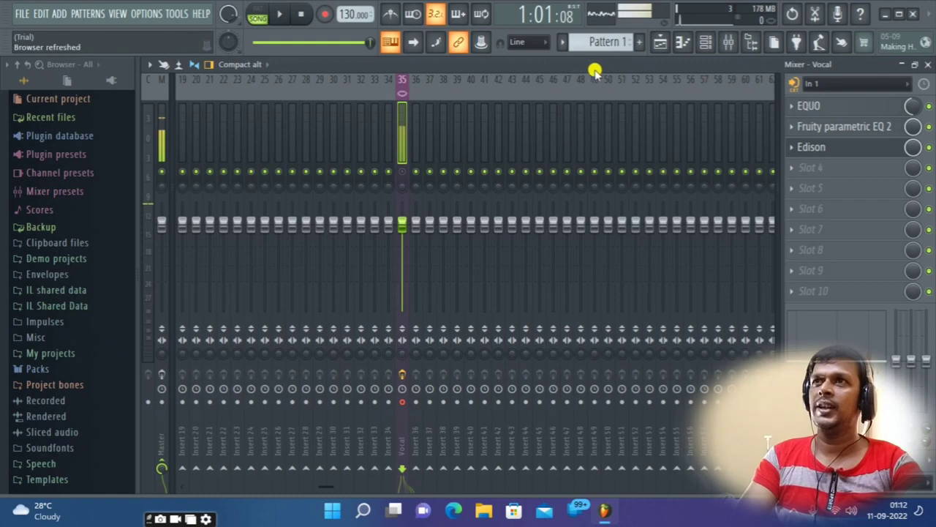
left_click(704, 42)
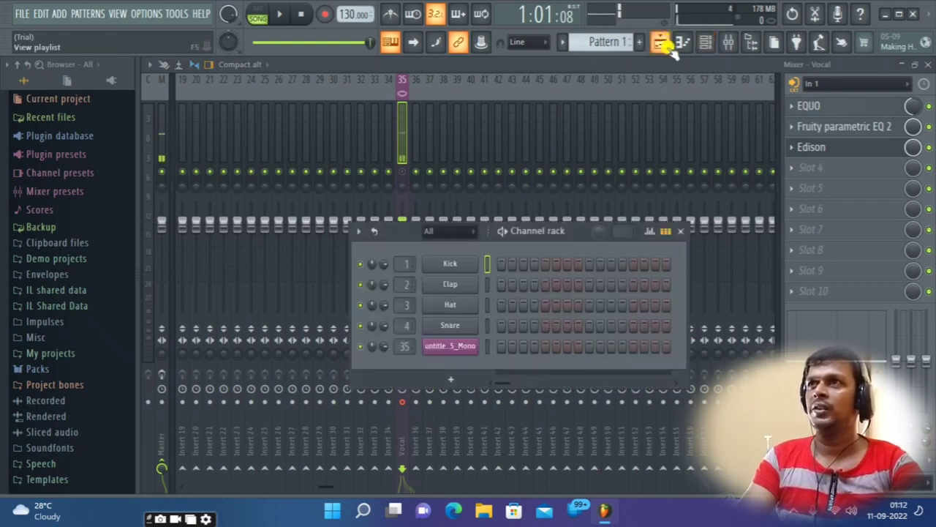
Play the denoised sample in Edison from the Vocal track's slot 3, and unmute the Vocal track
left_click(822, 146)
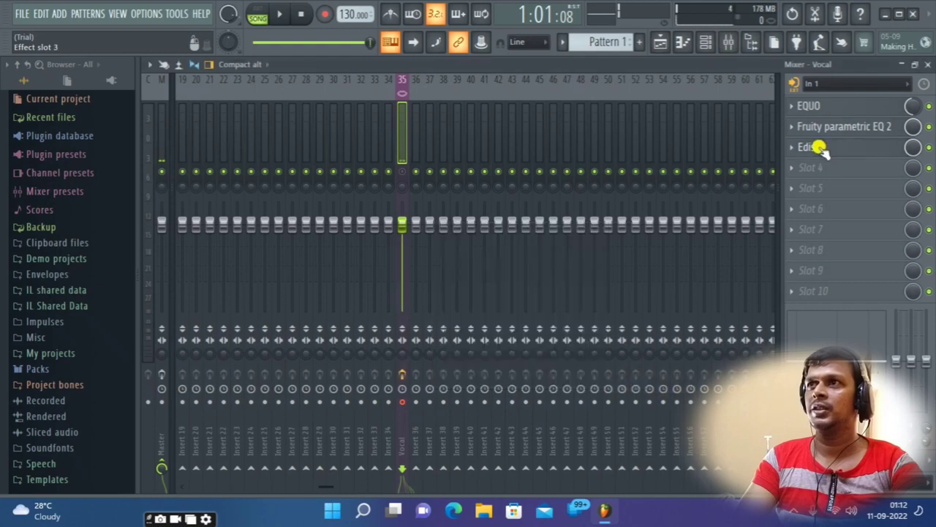
left_click_drag(330, 216, 666, 172)
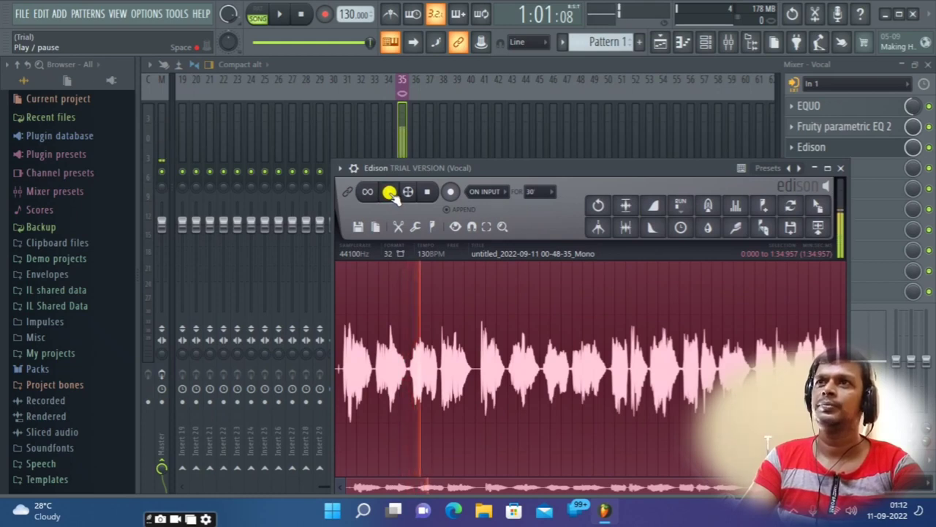
left_click_drag(529, 168, 375, 276)
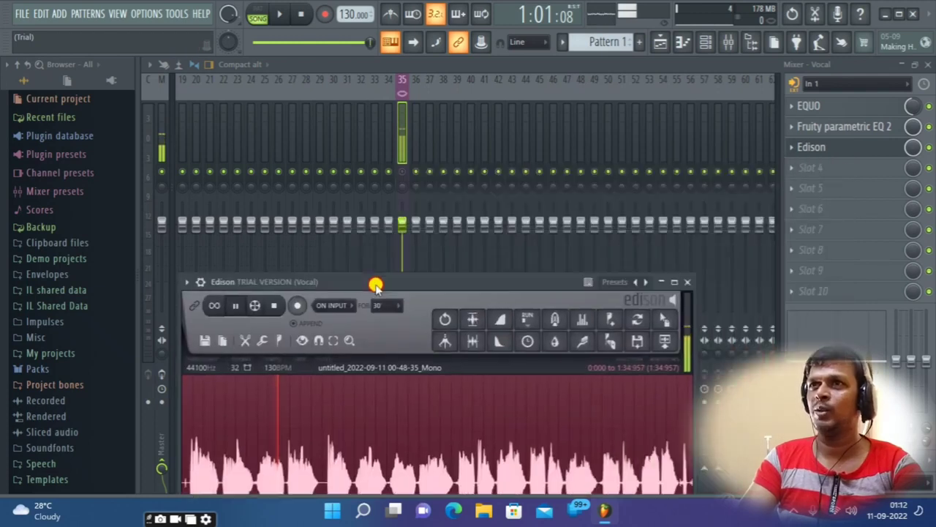
left_click(403, 173)
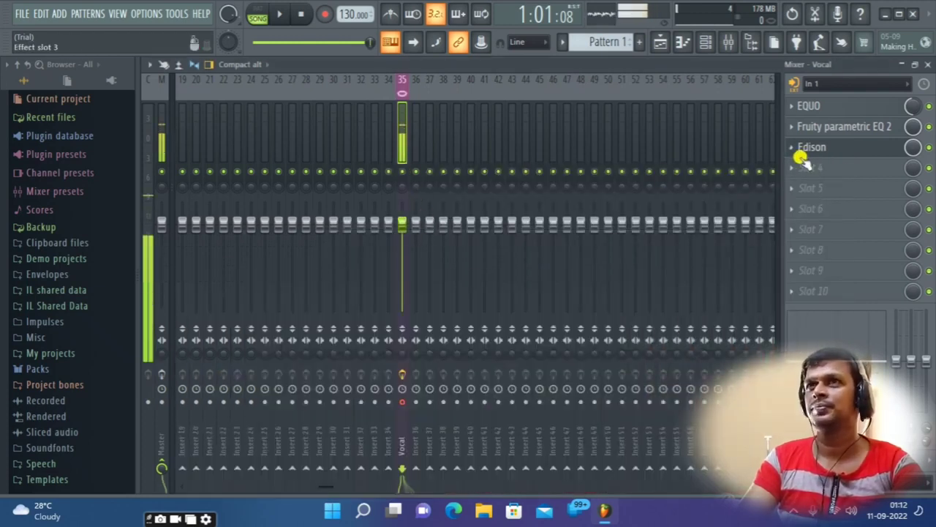
Bring Edison back from the Vocal track's effect slot, briefly run playback, and reposition the Edison window
left_click(845, 149)
left_click_drag(483, 280, 549, 175)
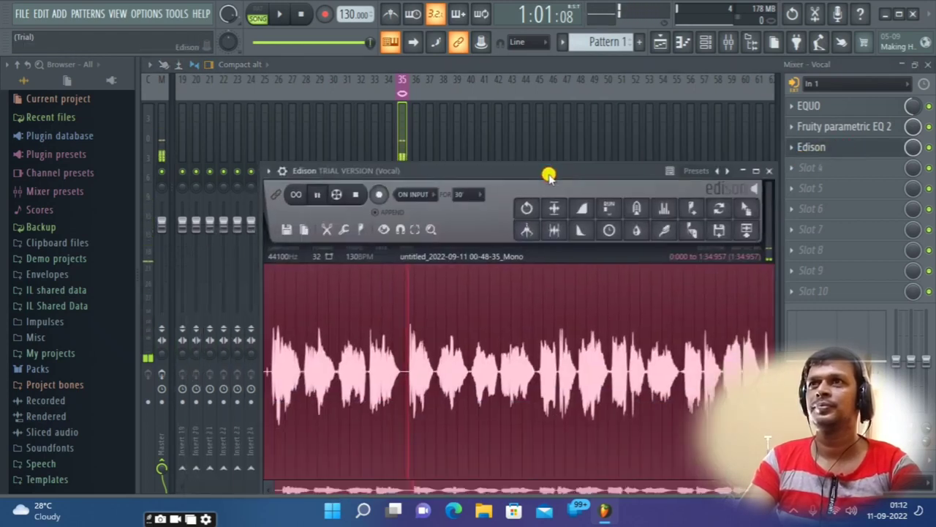
left_click(282, 15)
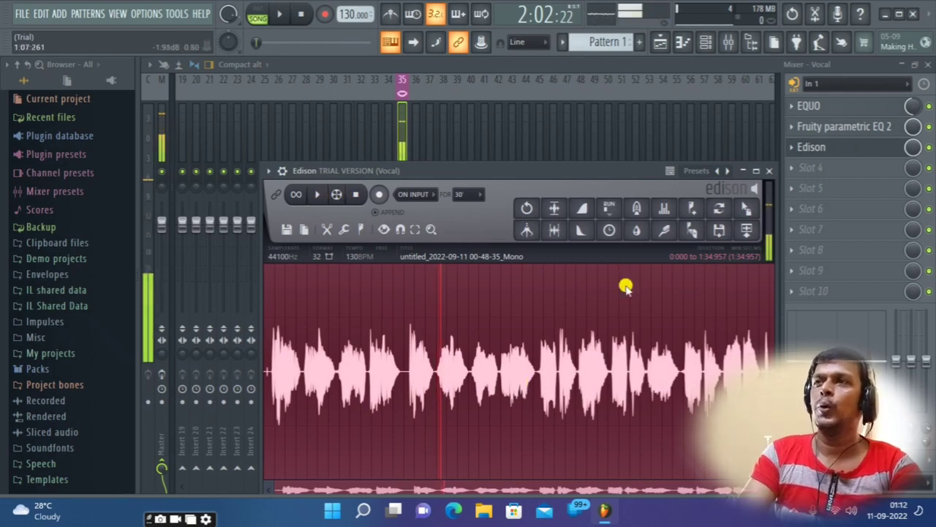
left_click_drag(613, 170, 580, 127)
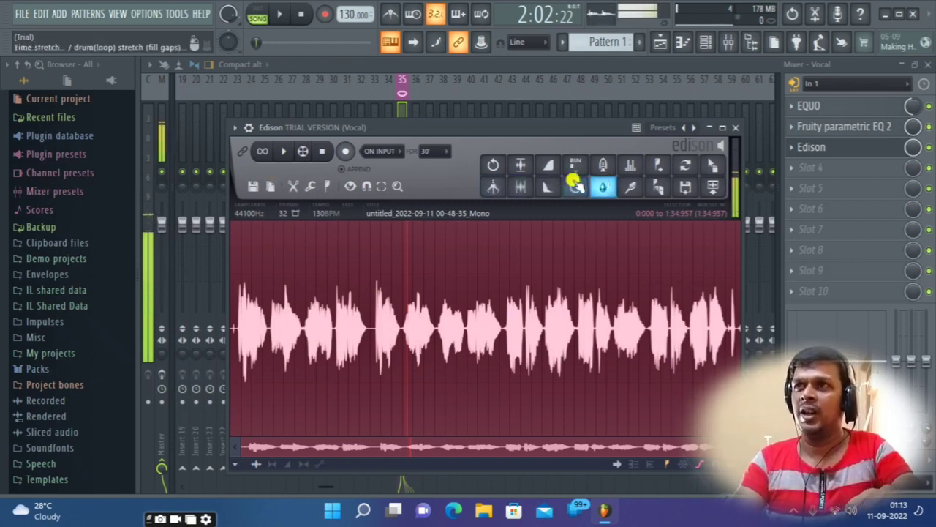
Normalize the entire denoised vocal sample in Edison and play it back
left_click(522, 166)
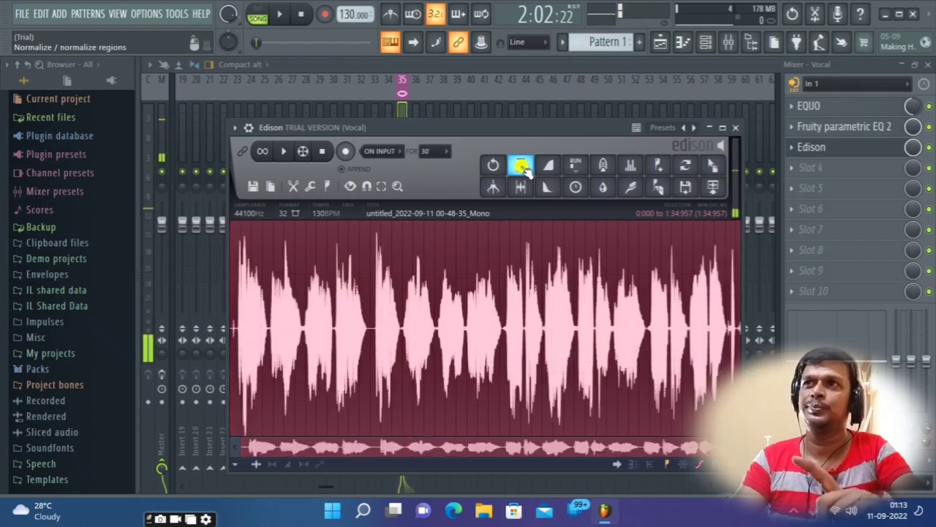
left_click(284, 150)
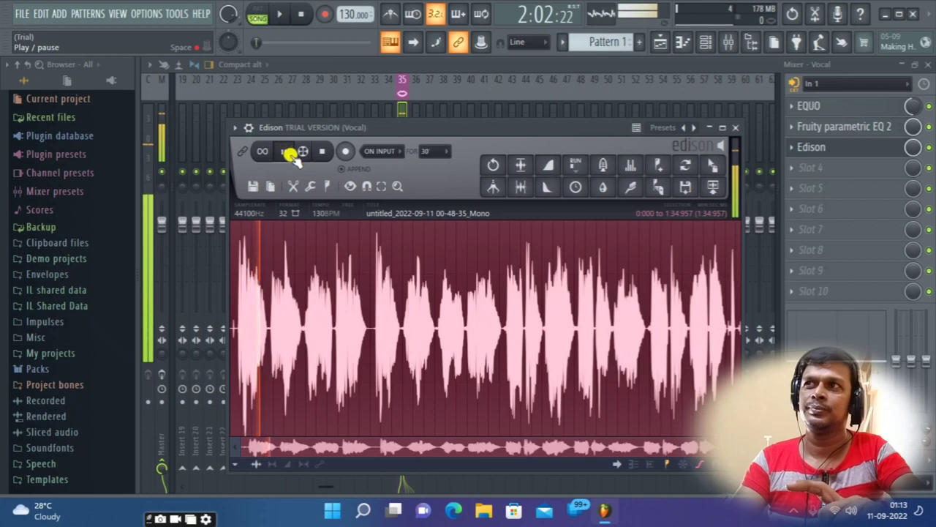
Play the normalized vocal sample in Edison and pause it
left_click(289, 153)
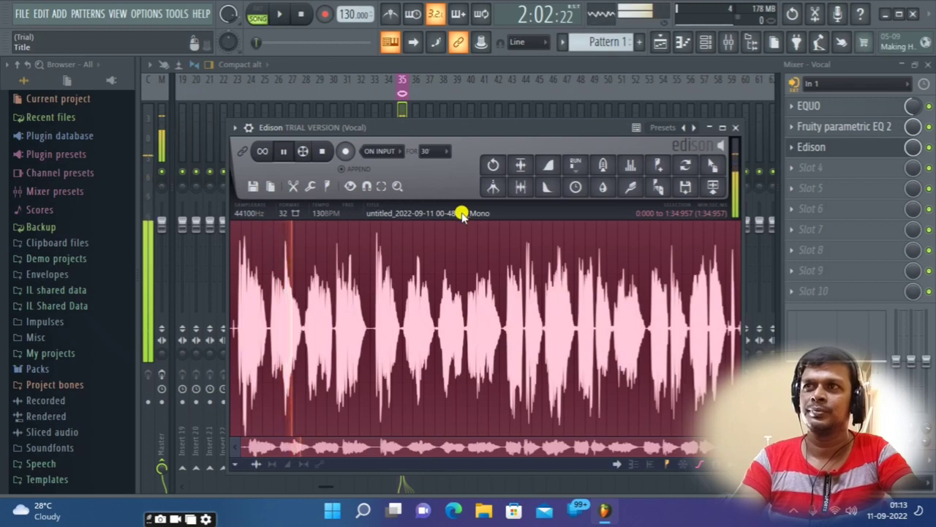
left_click(280, 17)
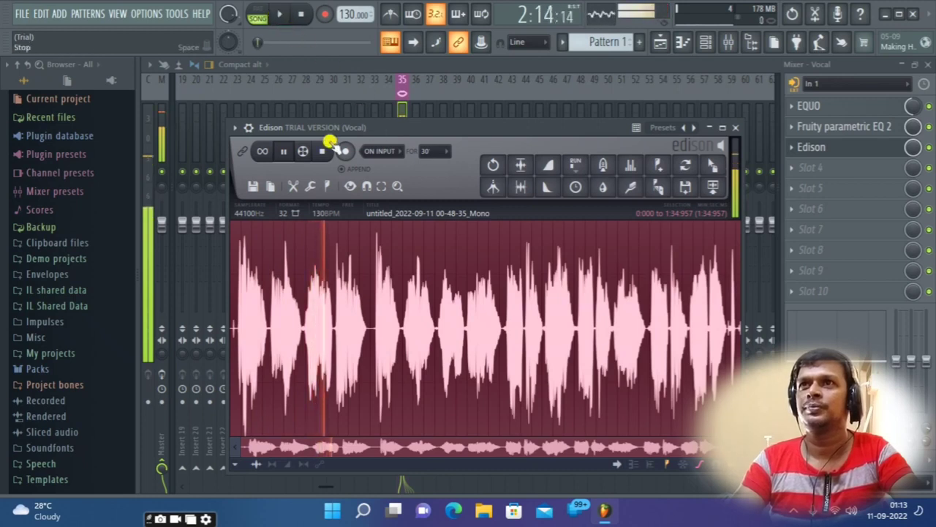
left_click(285, 151)
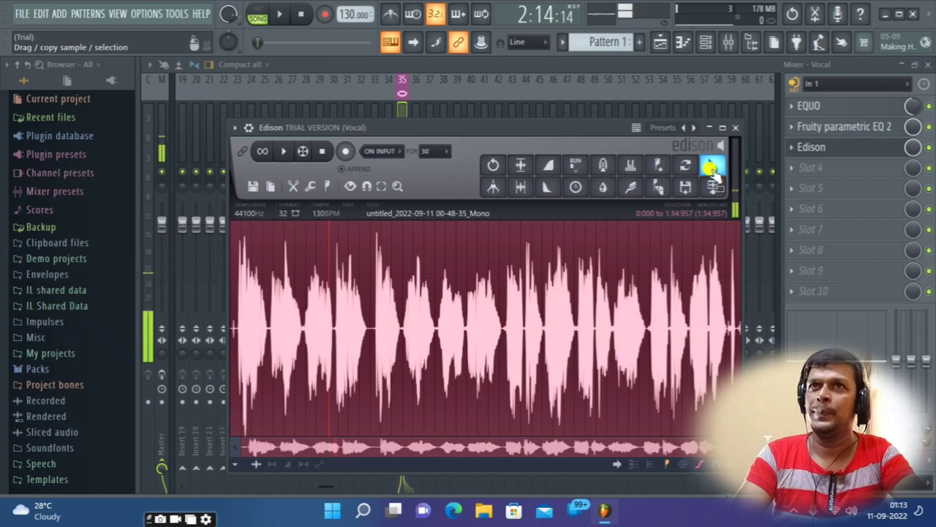
Send the normalized vocal from Edison to the playlist as an audio clip on Track 2, and show the playlist
left_click_drag(717, 167, 679, 145)
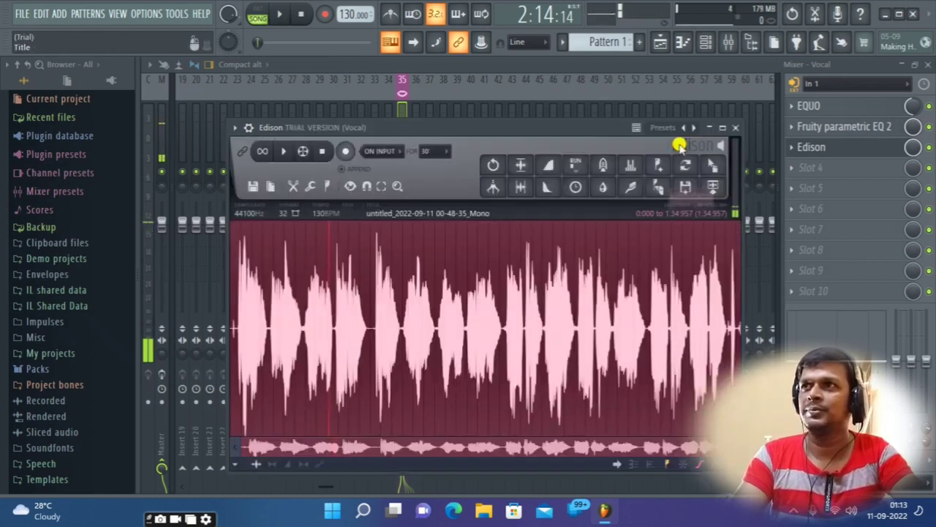
left_click(713, 188)
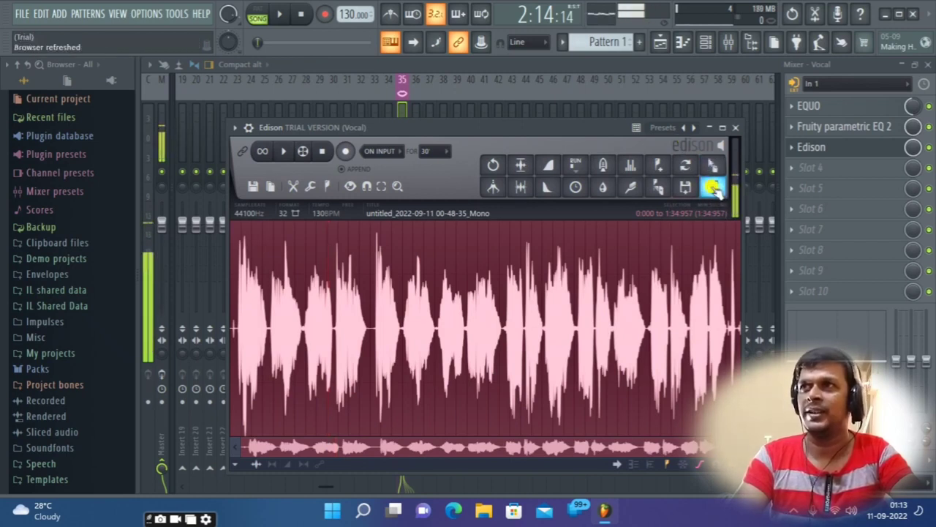
left_click(660, 47)
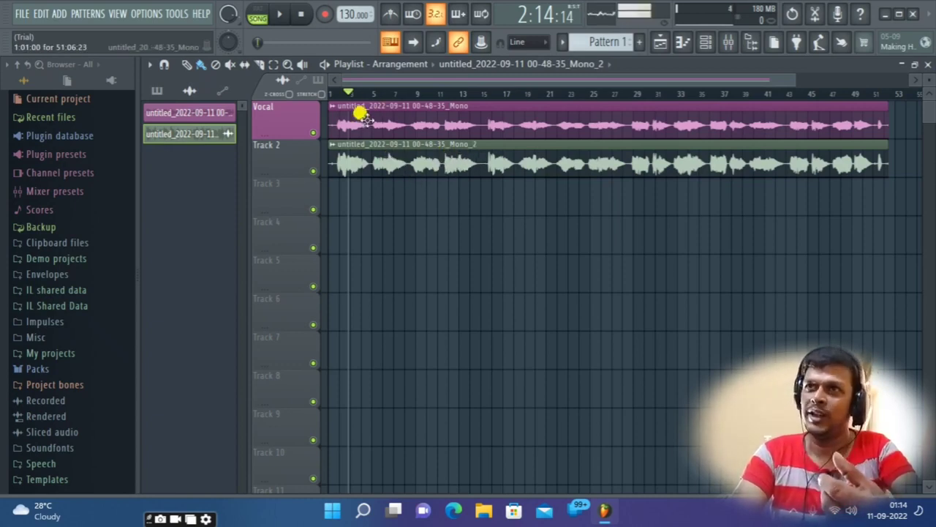
Look through the mixer's insert tracks on both sides of the Vocal track, back to Insert 1
left_click(729, 43)
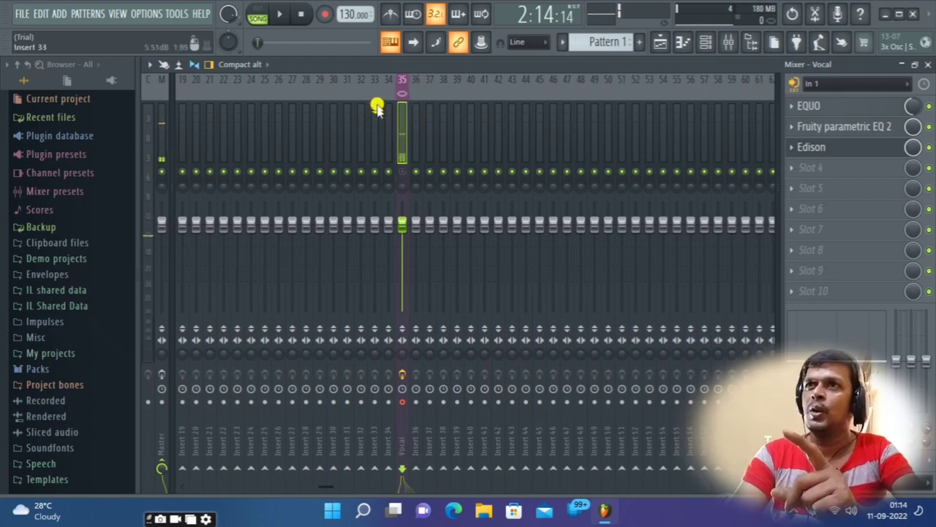
scroll(399, 94, "left", 6)
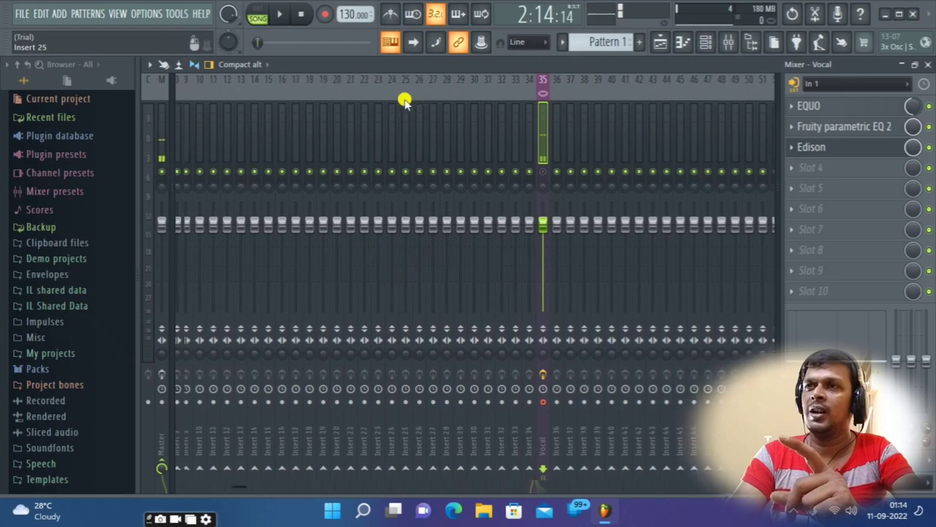
scroll(404, 103, "right", 2)
scroll(404, 102, "right", 5)
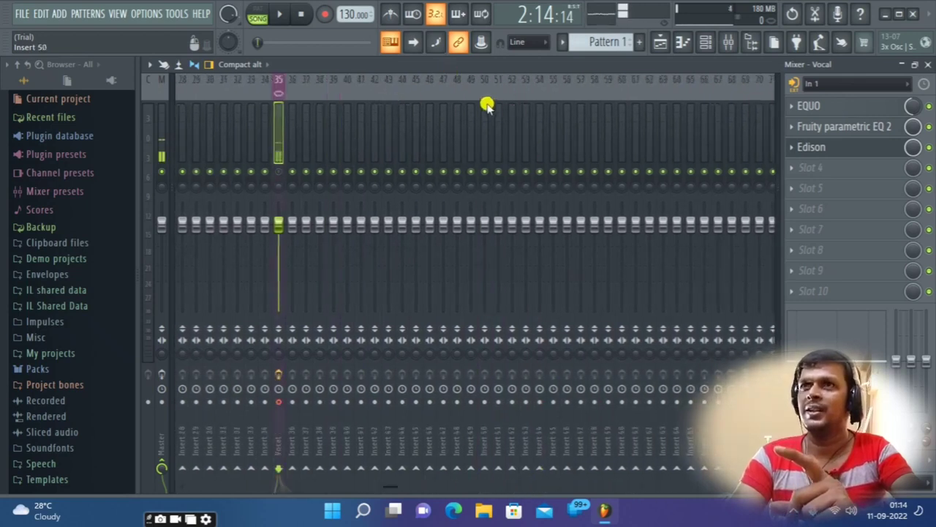
scroll(468, 97, "left", 5)
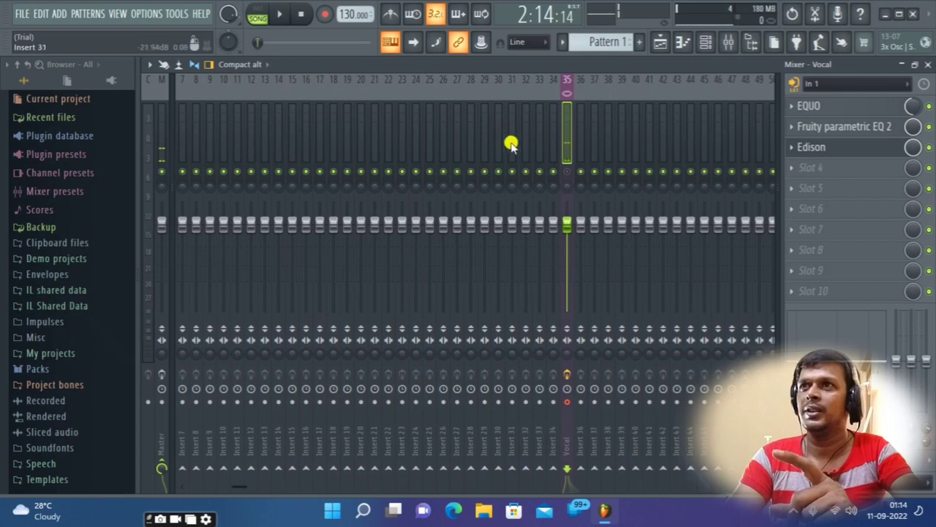
left_click(496, 89)
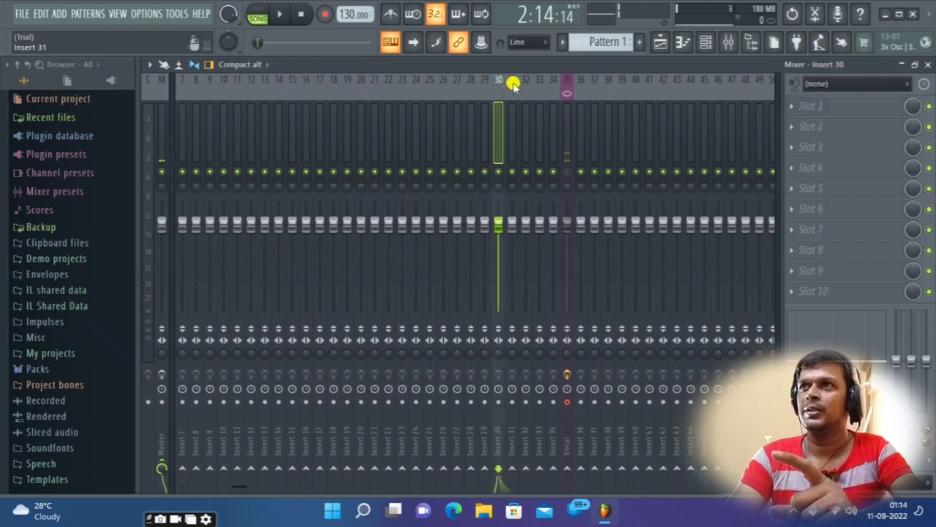
left_click(513, 84)
left_click(537, 82)
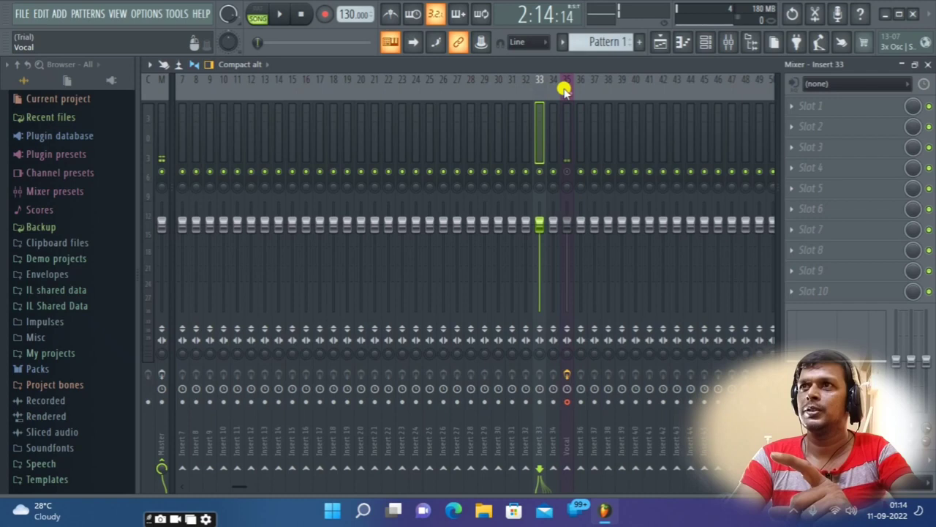
left_click(565, 89)
left_click(537, 89)
left_click(514, 90)
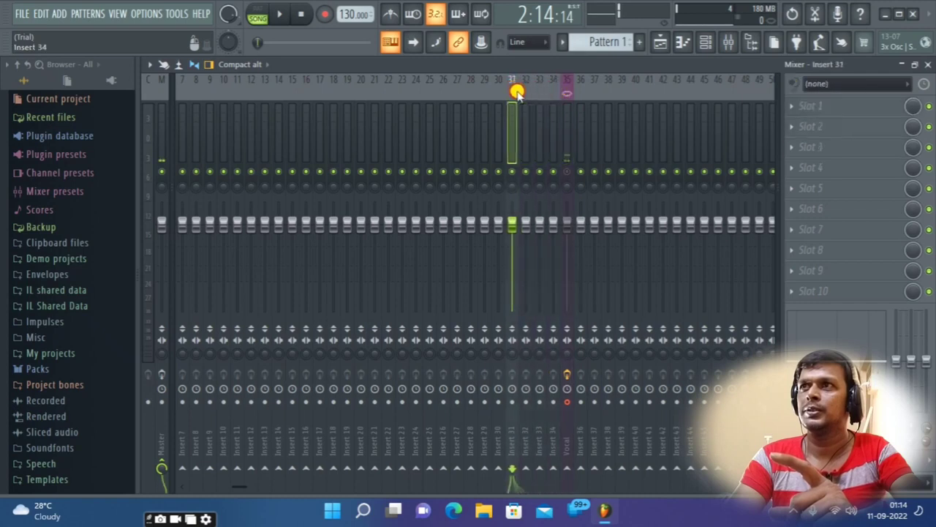
left_click(443, 99)
left_click(395, 106)
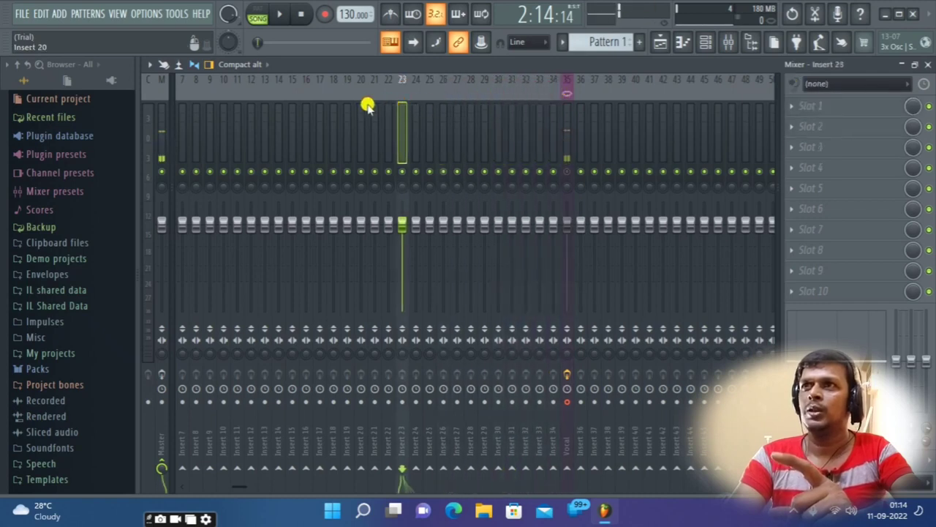
left_click_drag(399, 79, 9, 72)
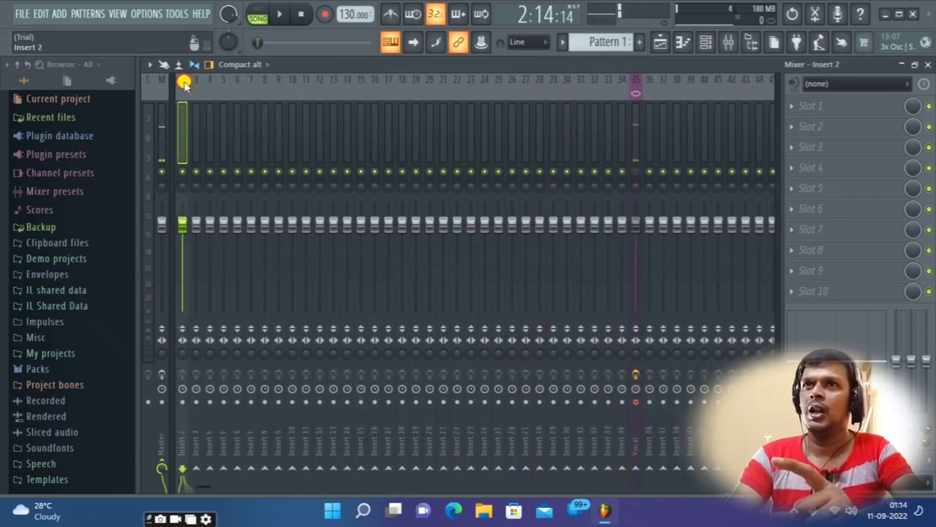
left_click_drag(183, 83, 125, 80)
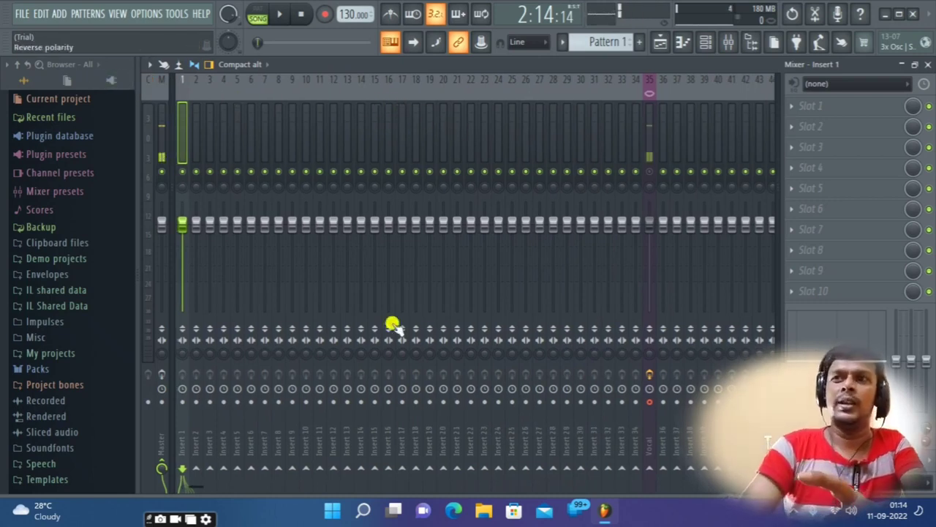
Display the choices for what to record and dismiss them without starting a recording
left_click(324, 15)
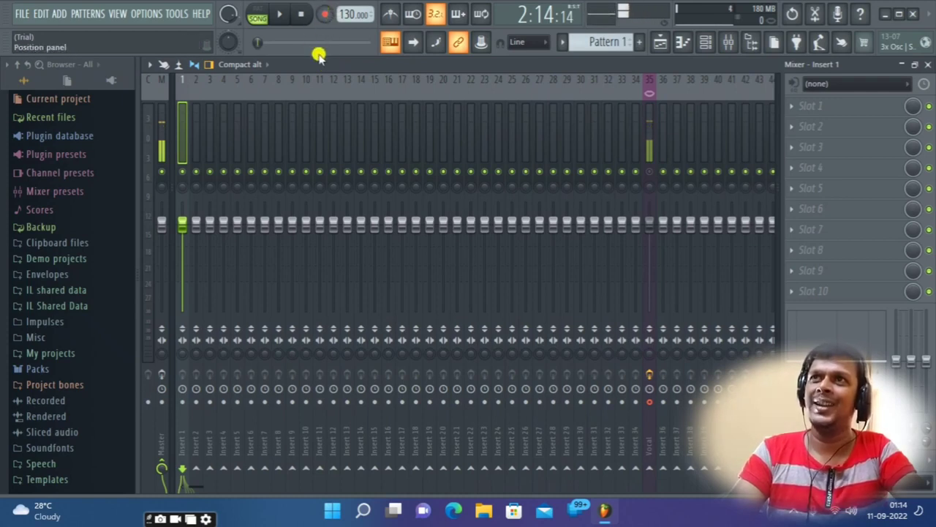
left_click(325, 16)
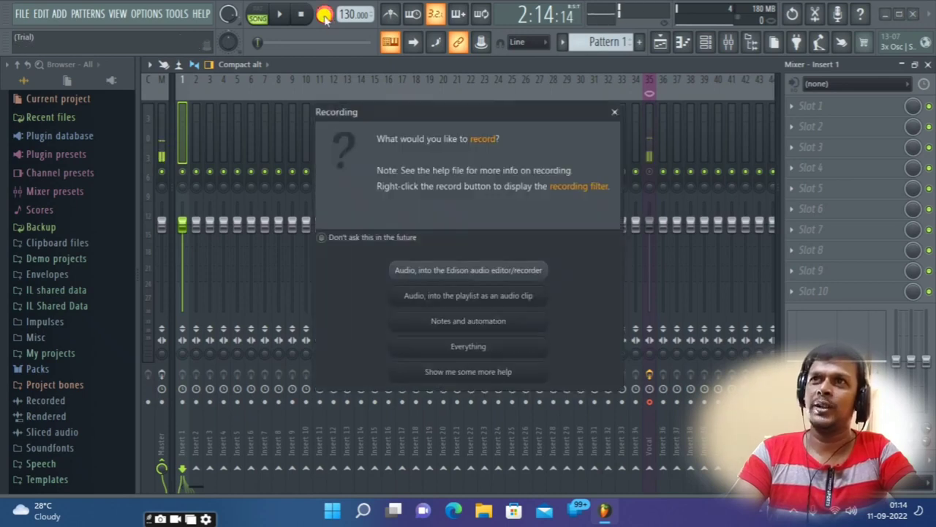
left_click(617, 114)
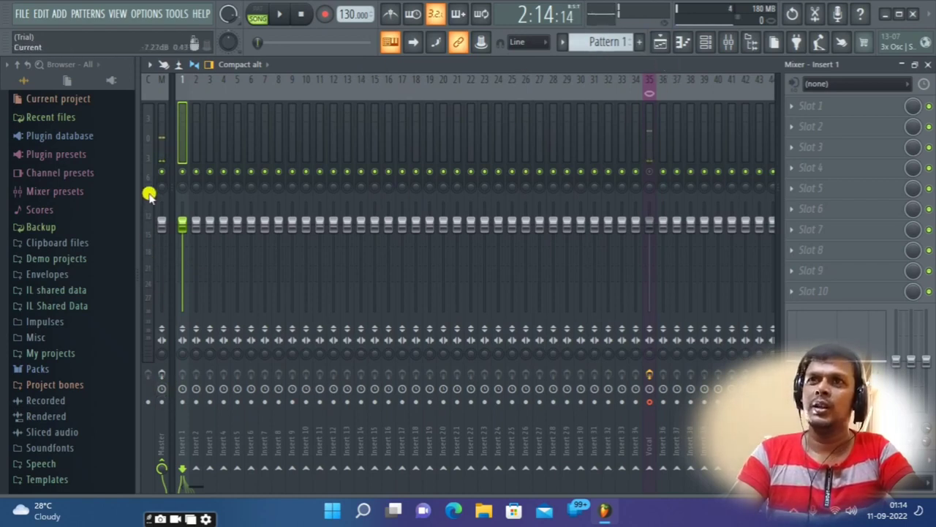
Play the playlist arrangement with every track except Track 2 muted, and pause playback
left_click(162, 154)
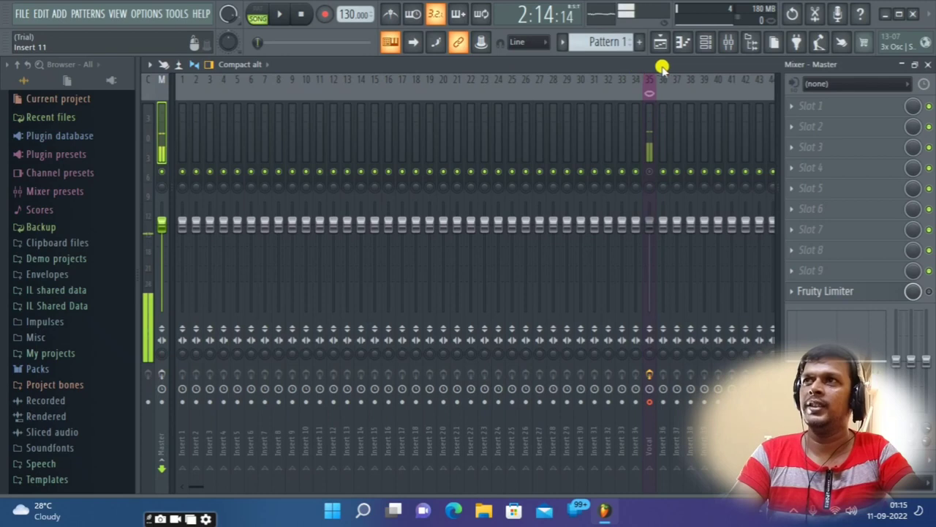
left_click(660, 44)
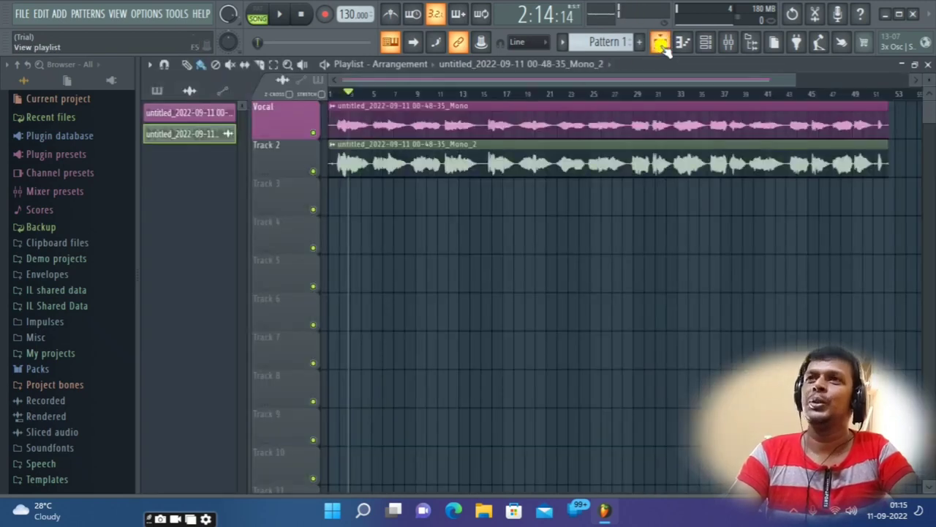
left_click(324, 63)
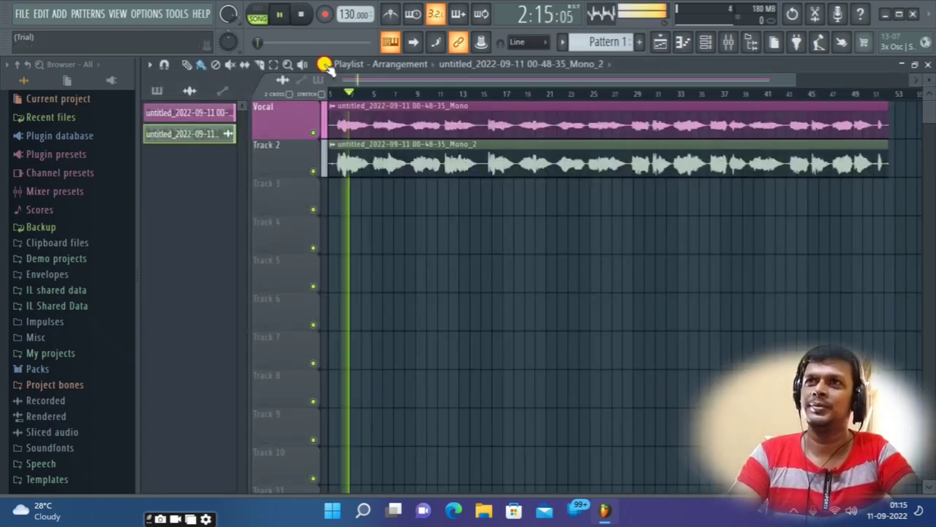
right_click(313, 133)
left_click(313, 132)
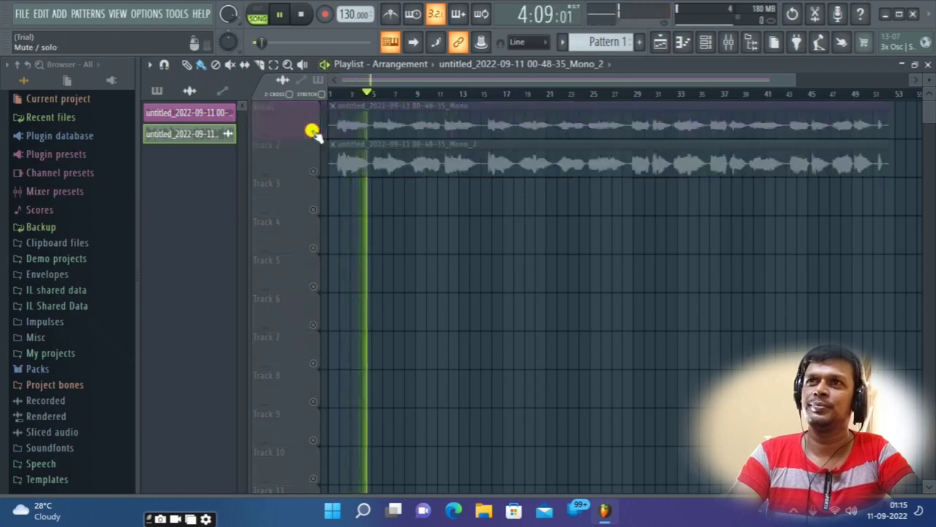
left_click(313, 172)
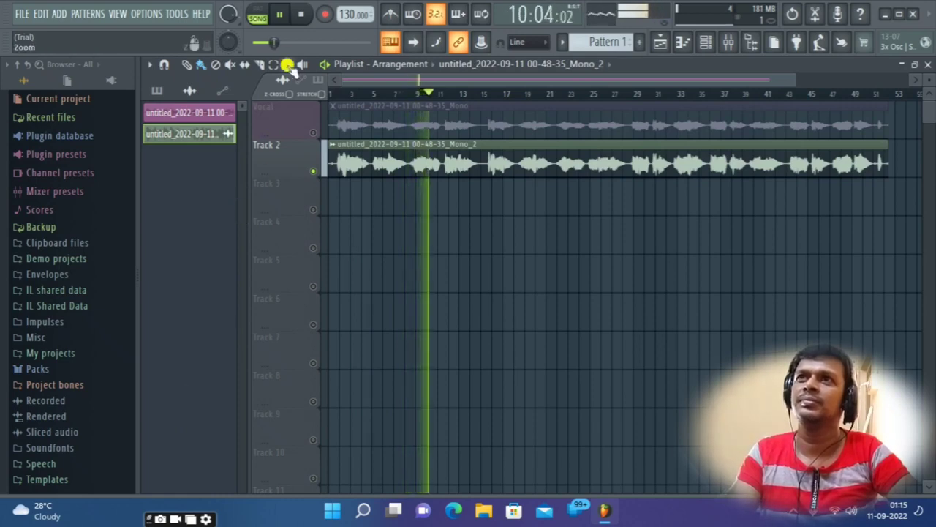
left_click(282, 17)
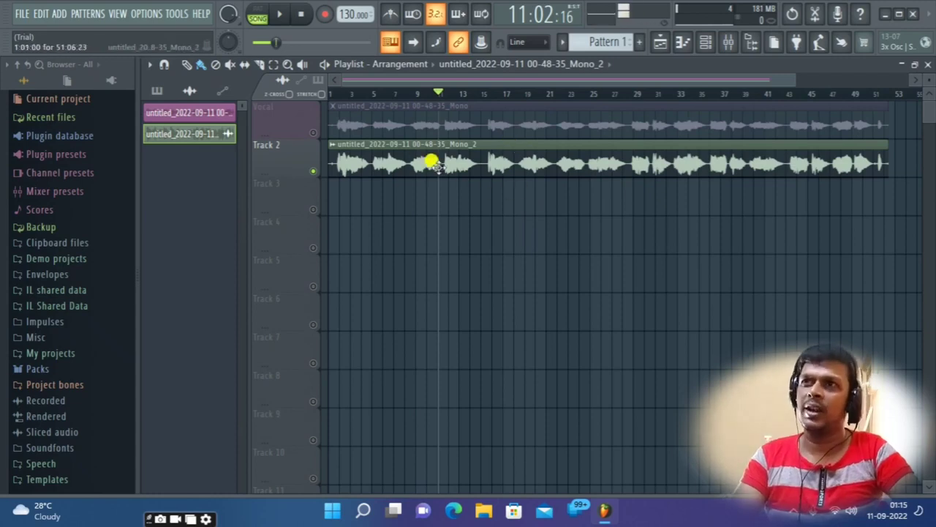
Unmute the Vocal track in the mixer and select it to show its effect slots
left_click(730, 45)
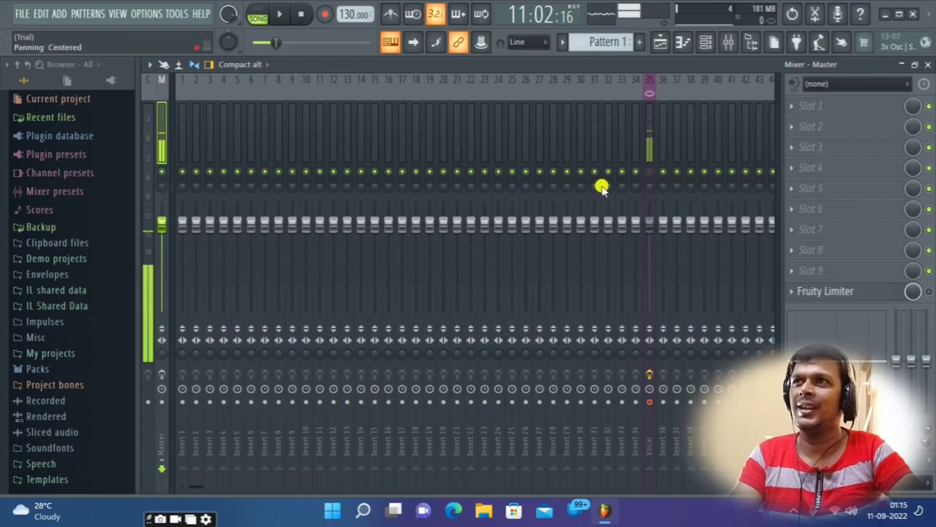
left_click(649, 171)
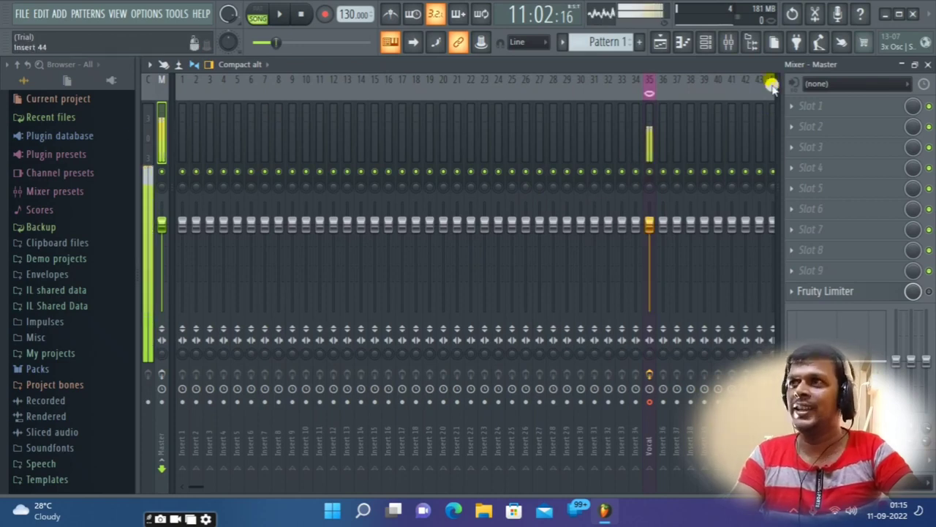
left_click(651, 90)
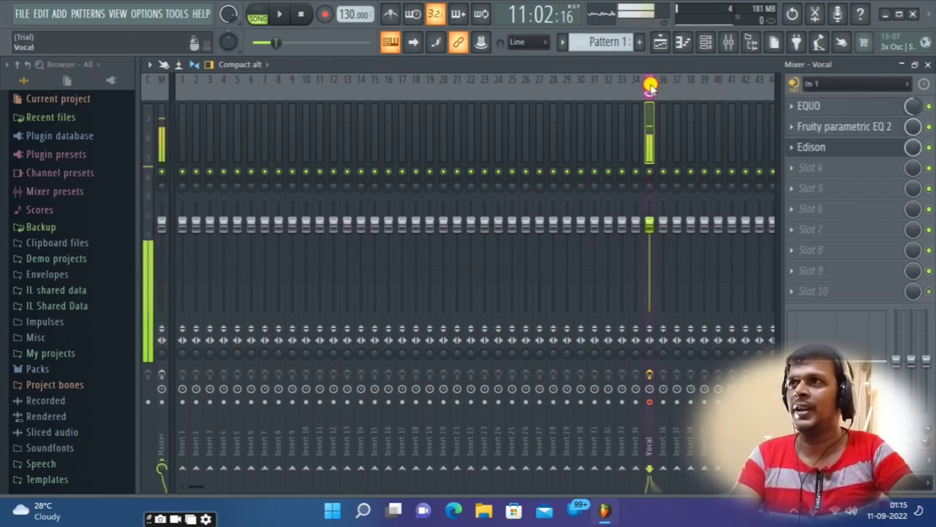
Load Fruity Parametric EQ 2 into slot 4 of the Vocal track and move its window higher
left_click(800, 168)
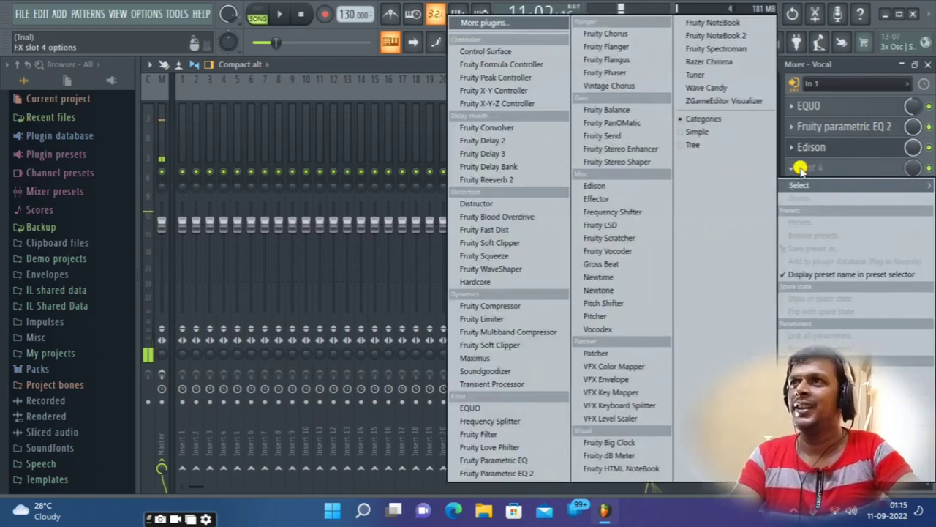
left_click(521, 474)
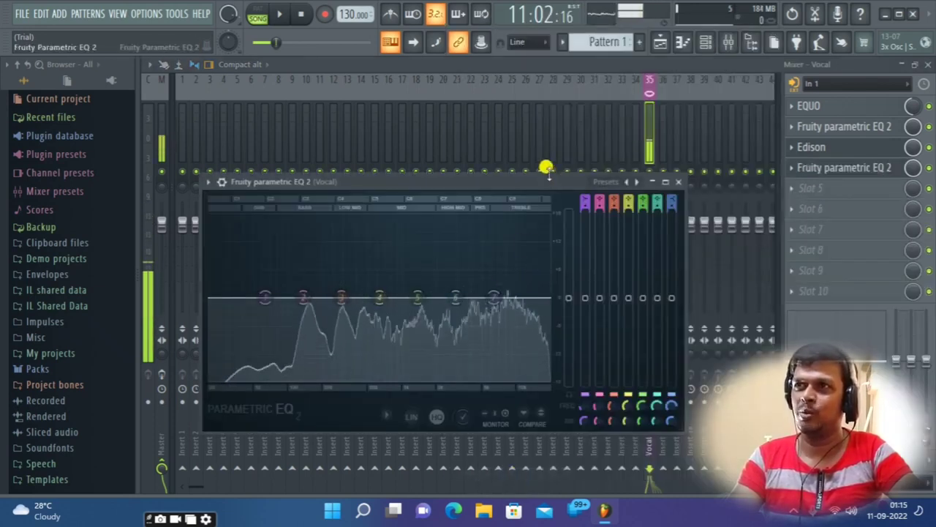
left_click_drag(533, 178, 516, 96)
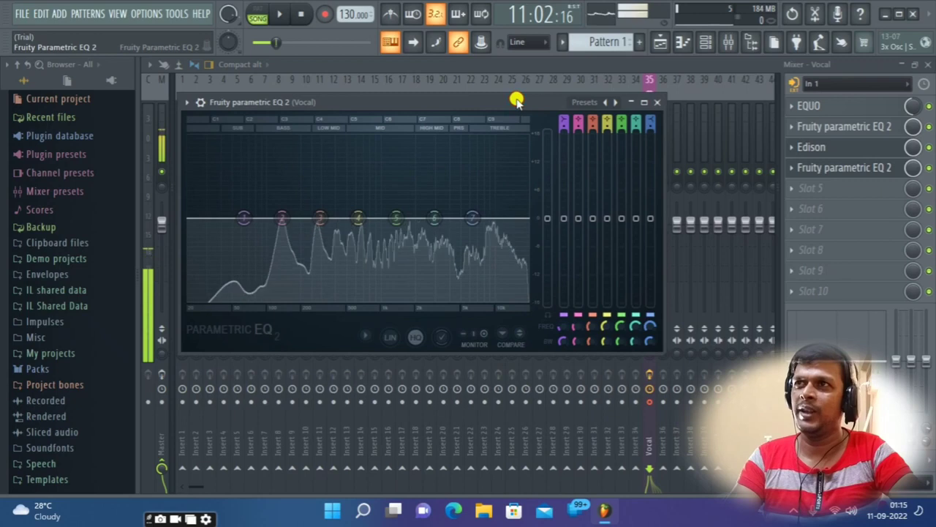
Apply the Vocal Presence preset to the new Fruity Parametric EQ 2 and reposition its window
left_click(585, 103)
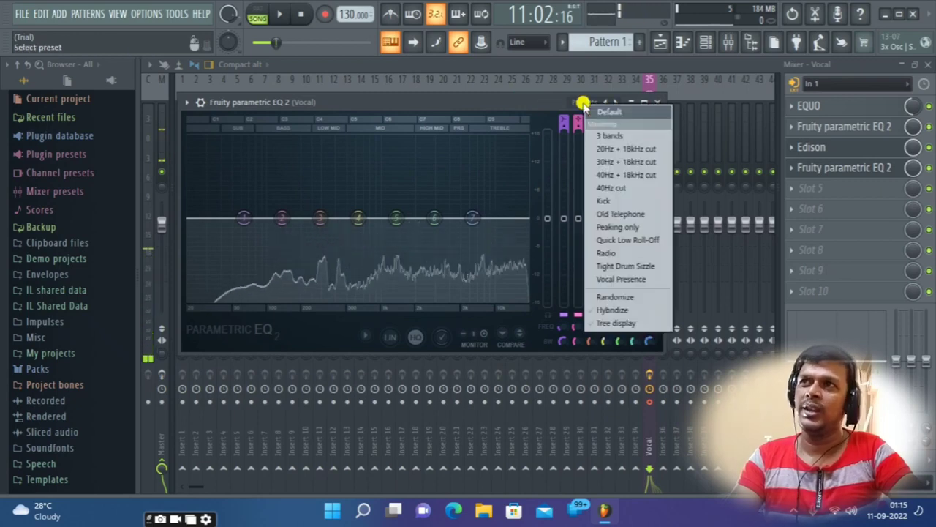
left_click(632, 282)
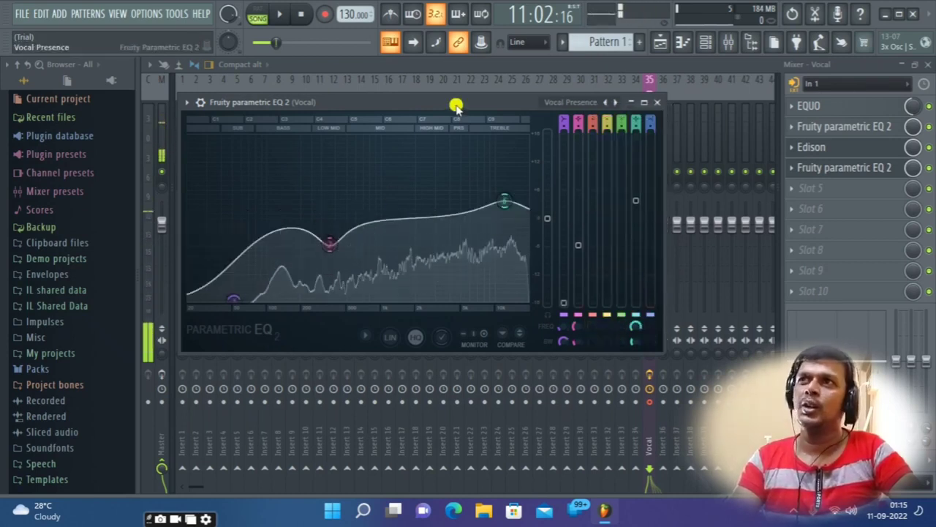
left_click_drag(395, 100, 530, 104)
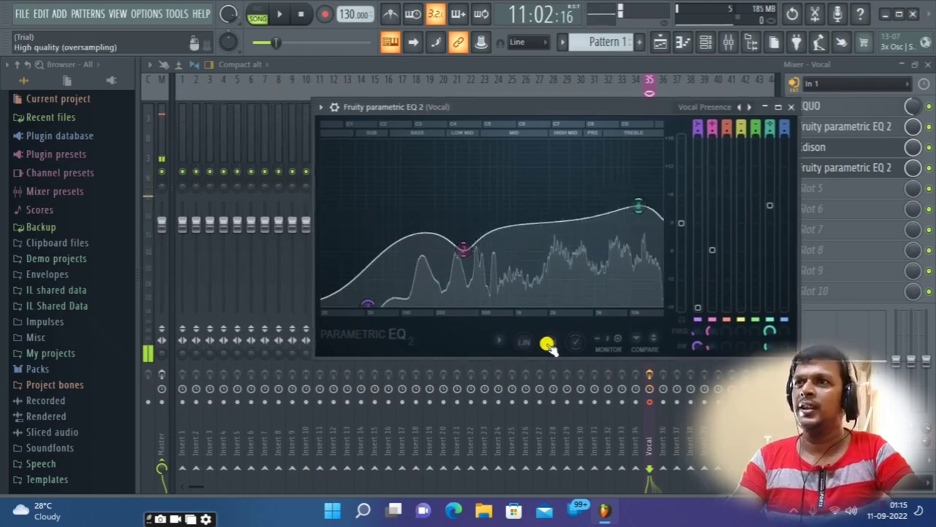
left_click(577, 342)
left_click(577, 342)
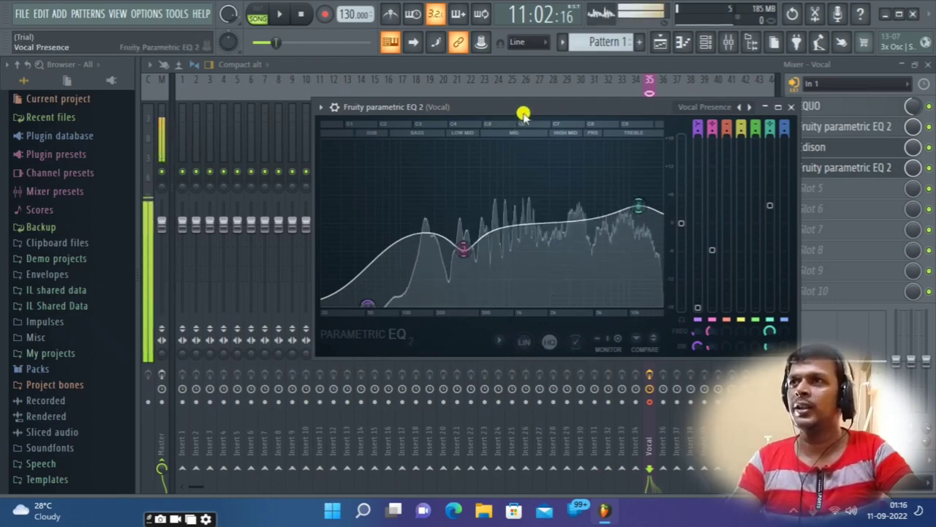
Close the current equalizer window and load another Fruity Parametric EQ 2 into slot 5 of the Vocal track
left_click(791, 107)
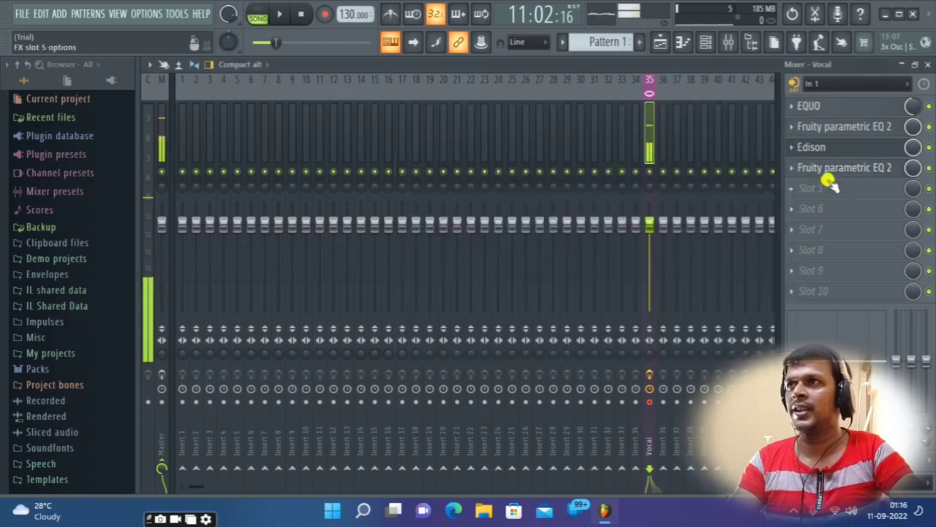
left_click(796, 190)
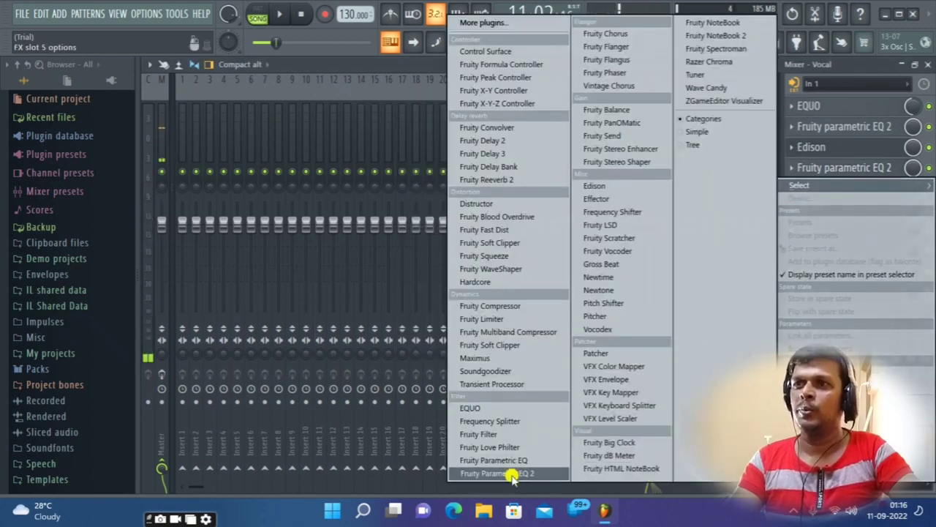
left_click(490, 474)
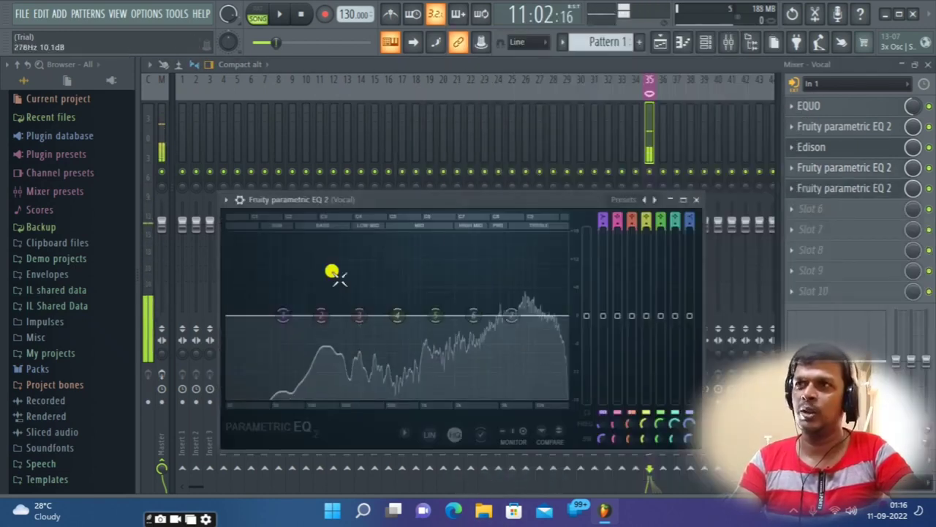
Change band 1 of the new equalizer to a high pass that cuts the lows, and park band 2 at the lowest frequency
right_click(285, 319)
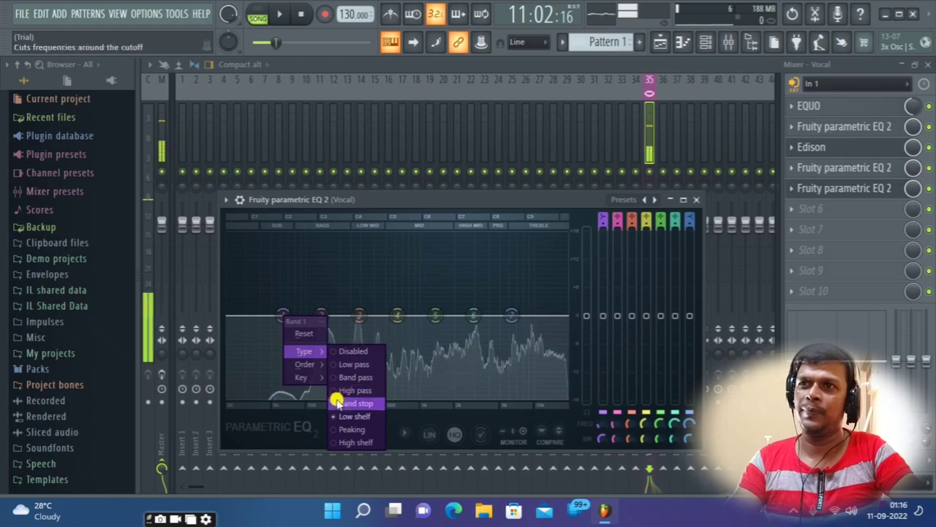
left_click(335, 392)
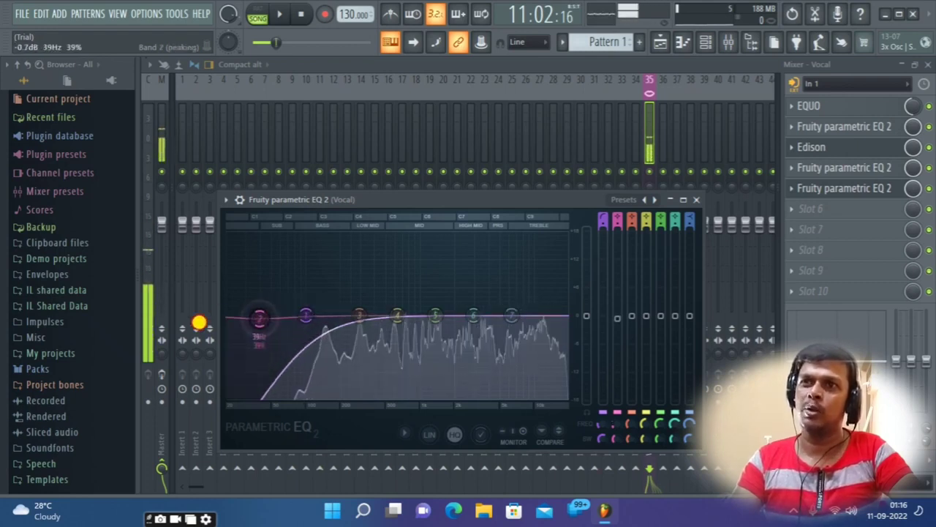
left_click_drag(199, 322, 102, 328)
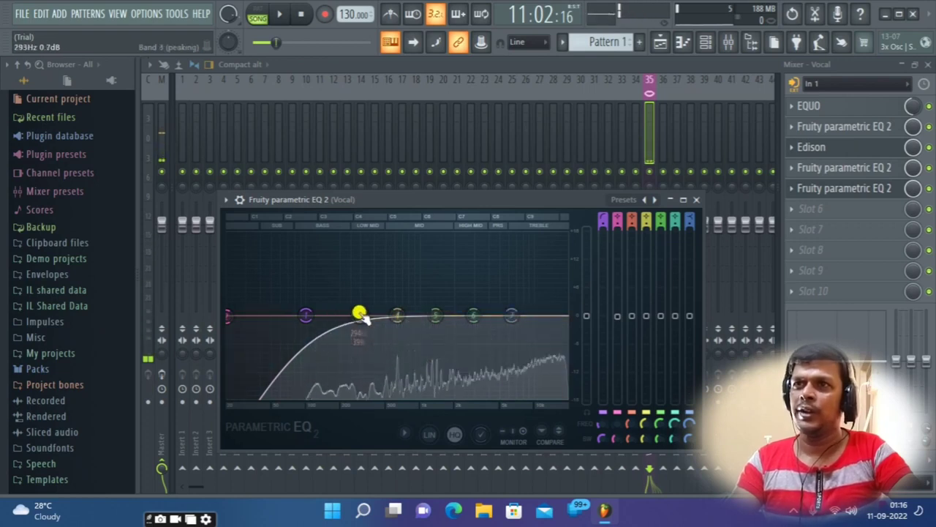
During playback, boost band 3 to find the resonance, narrow it fully, and cut it to about -5.6 dB at 257 Hz
left_click_drag(359, 314, 354, 67)
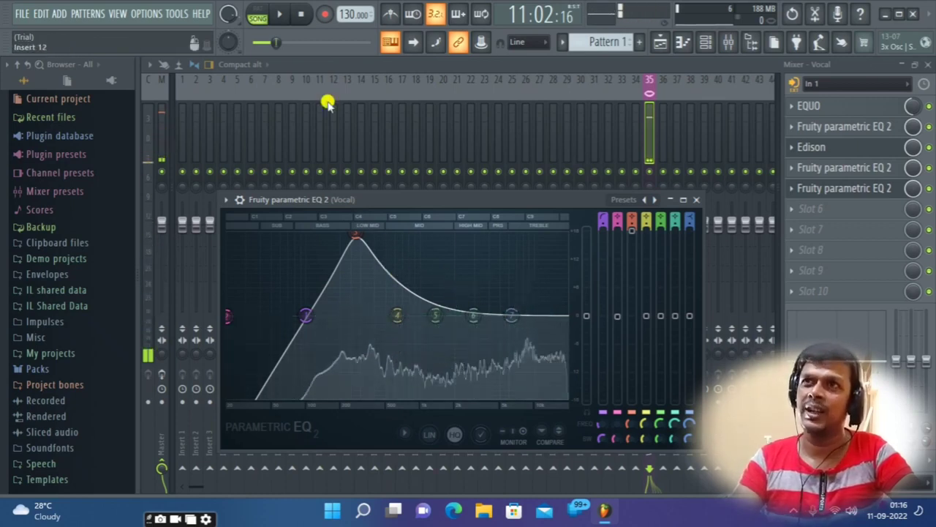
left_click(280, 16)
mouse_move(356, 234)
left_mouse_down()
mouse_move(268, 222)
mouse_move(349, 205)
mouse_move(319, 200)
mouse_move(346, 197)
mouse_move(353, 233)
left_mouse_up()
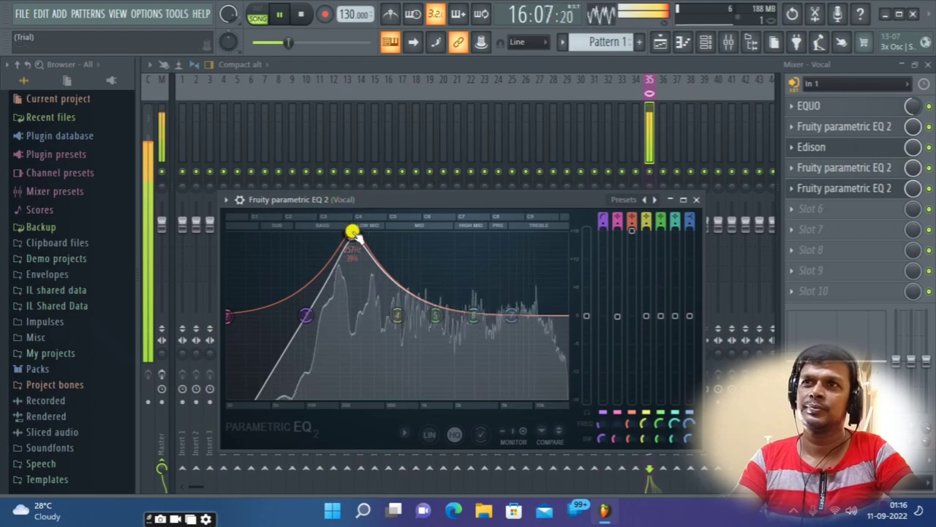
scroll(354, 236, "up", 5)
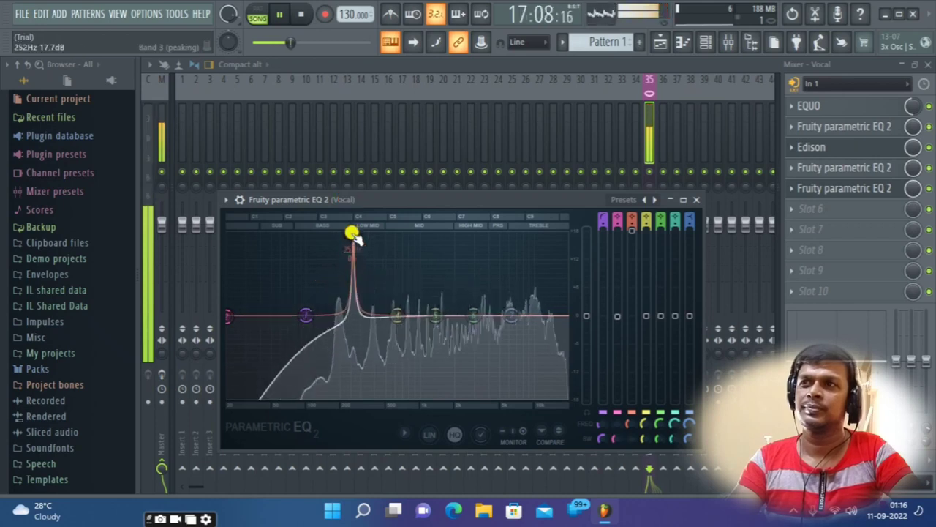
left_click_drag(633, 235, 660, 473)
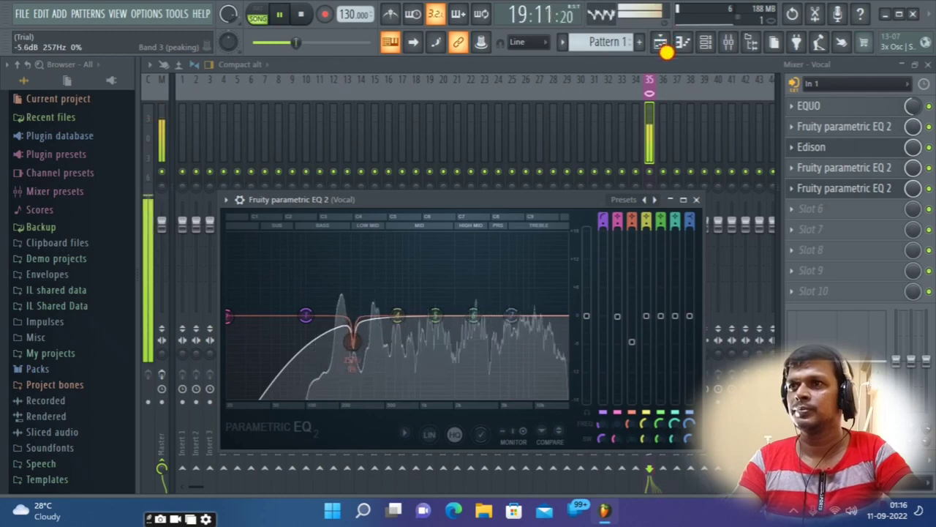
left_click(280, 15)
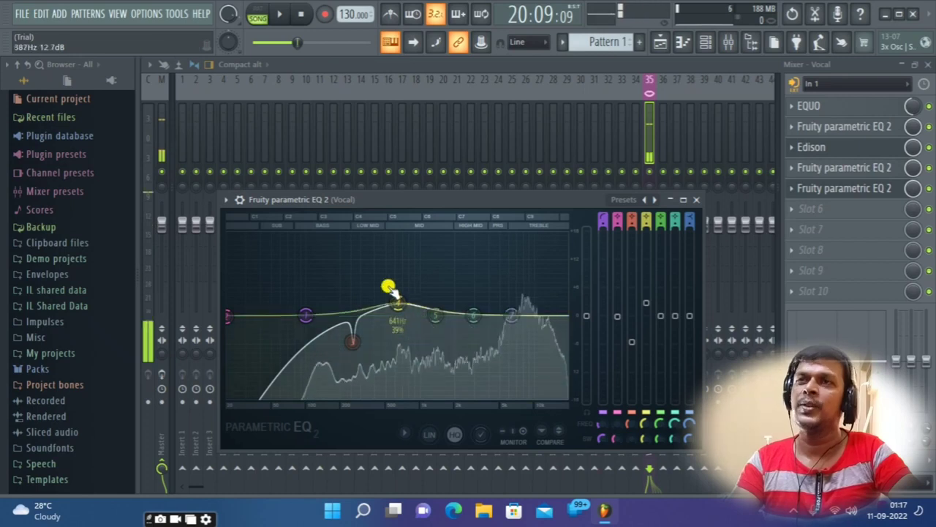
Resume playback, boost band 4 and narrow it at about 900 Hz, and turn it into a notch as deep as band 3's
left_click_drag(488, 336, 532, 294)
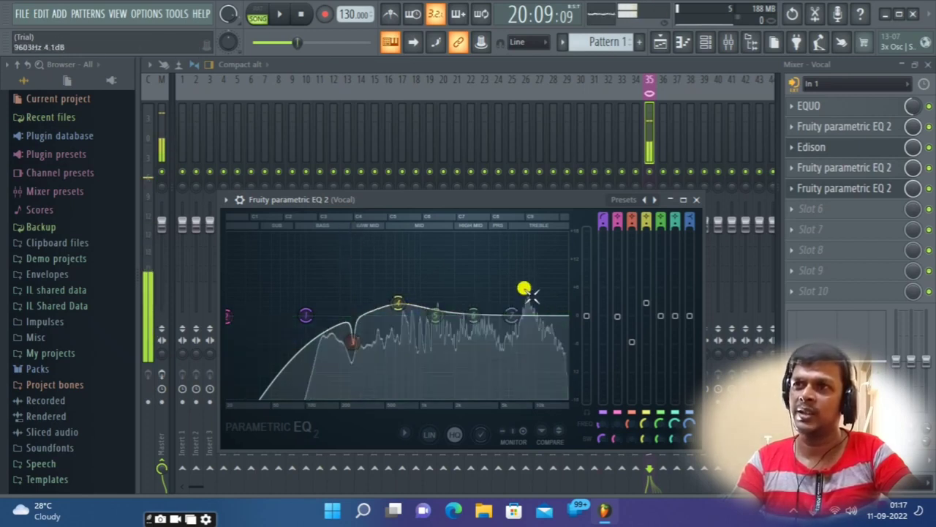
left_click(278, 14)
left_click(412, 301)
left_click_drag(394, 302, 414, 236)
scroll(414, 236, "down", 10)
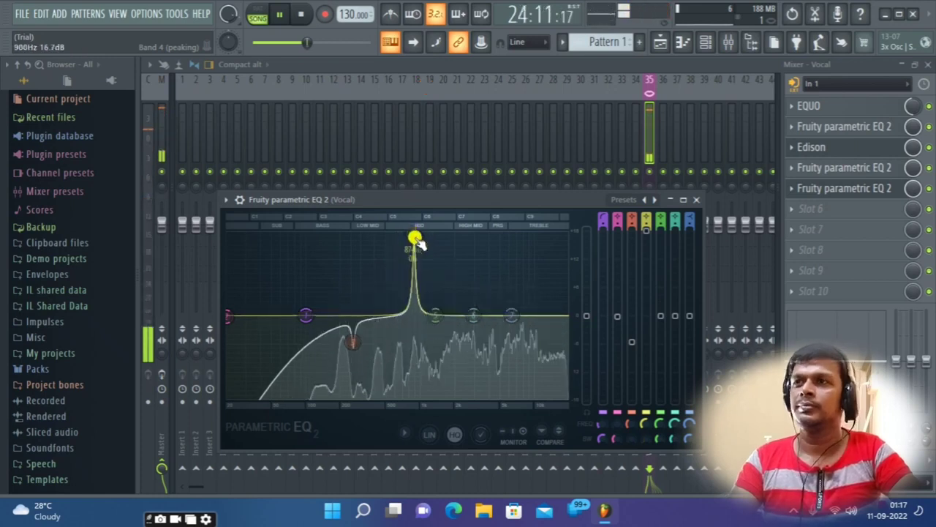
left_click_drag(646, 234, 690, 47)
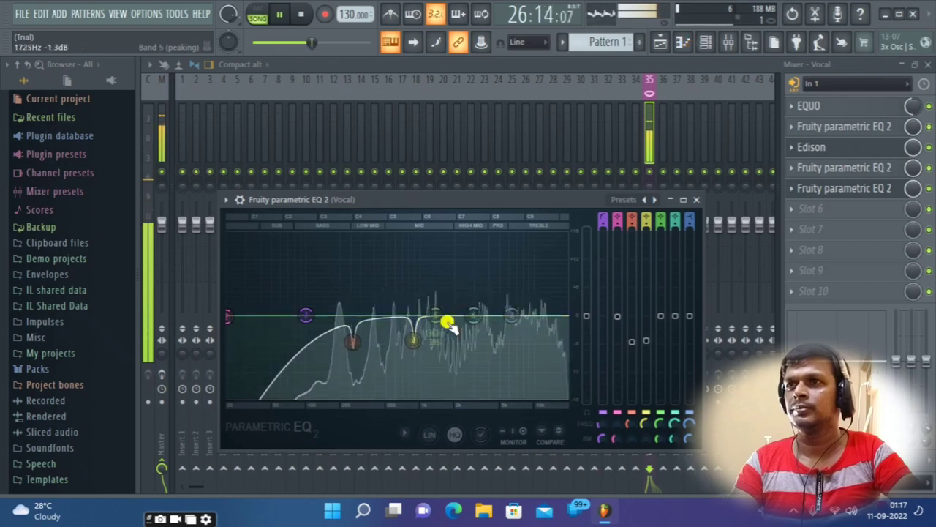
Boost band 5 at about 2060 Hz, narrow it fully, and pull it down into a notch level with bands 3 and 4
left_click_drag(434, 315, 456, 232)
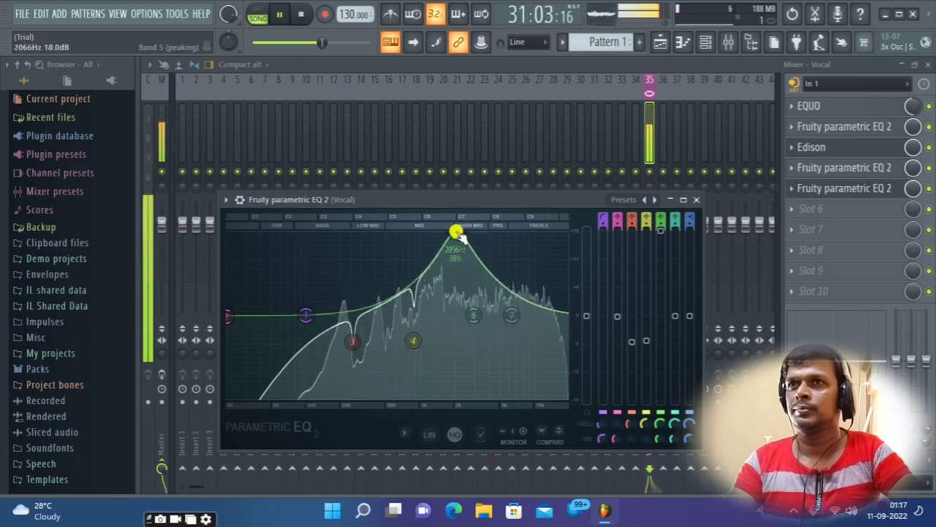
scroll(455, 232, "down", 5)
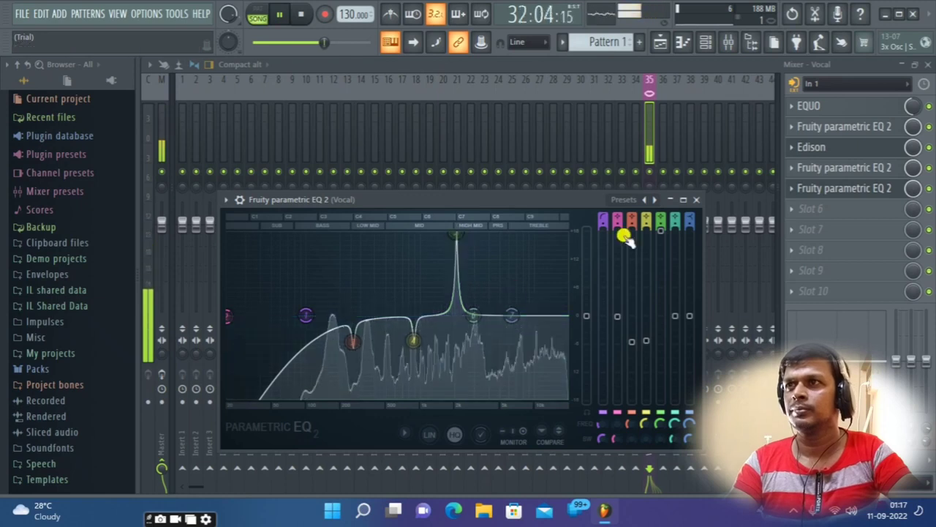
left_click_drag(662, 236, 660, 295)
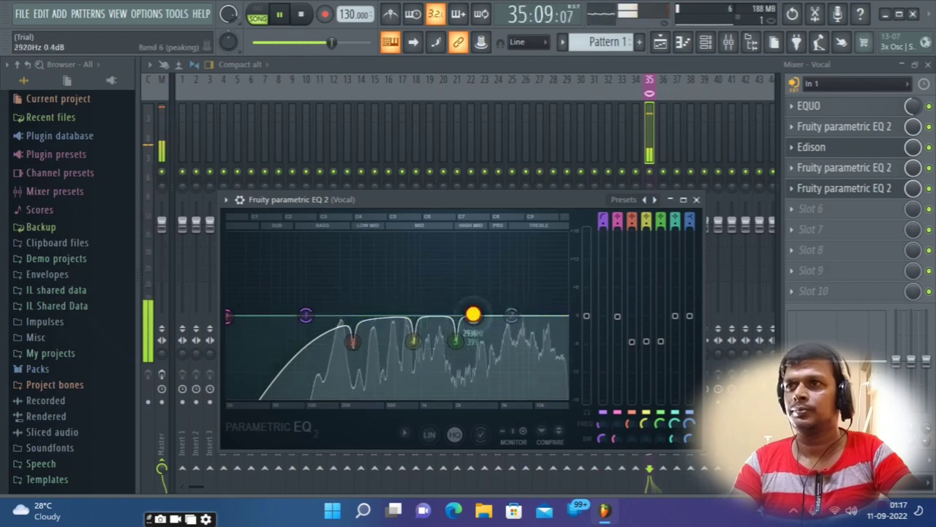
Boost band 6 at about 4430 Hz, narrow it fully, and pull it down into a notch matching the other cuts
left_click_drag(473, 314, 524, 115)
left_click_drag(492, 76, 516, 47)
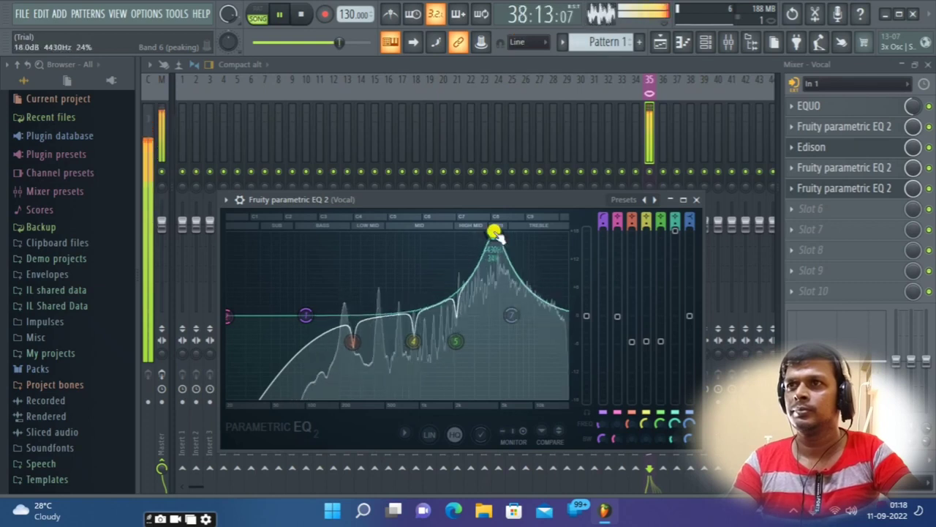
scroll(496, 235, "down", 5)
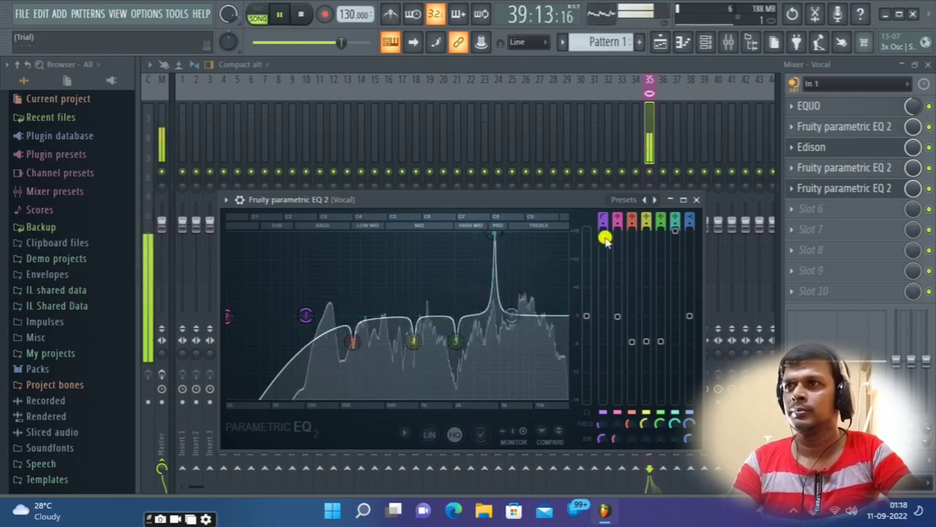
left_click_drag(676, 235, 683, 305)
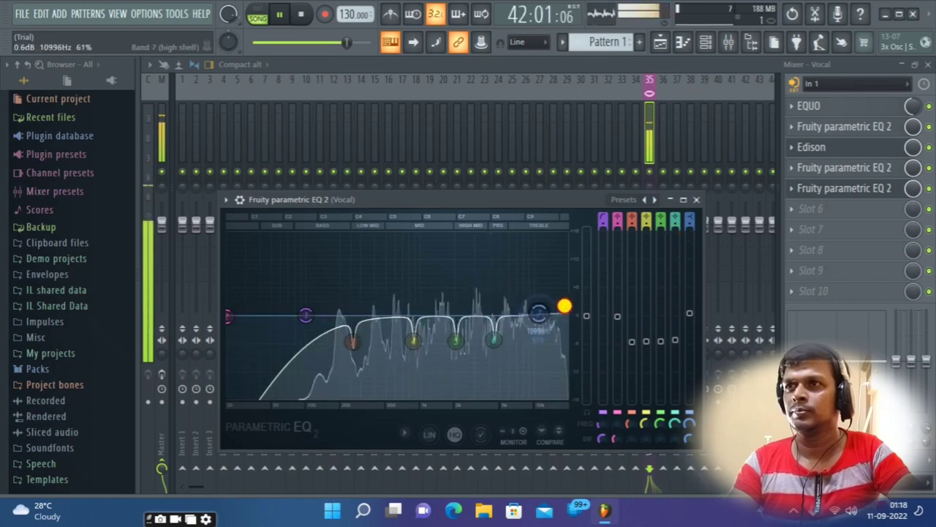
Lower the high-shelf band 7 at the top of the spectrum to roll off the treble, then close the equalizer and pause playback
left_click_drag(563, 335, 560, 369)
left_click_drag(609, 466, 613, 490)
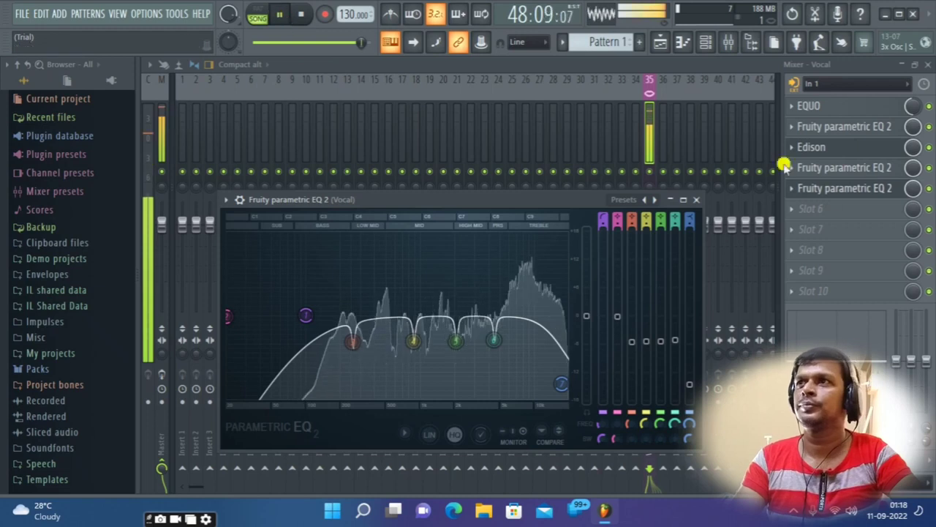
left_click(696, 199)
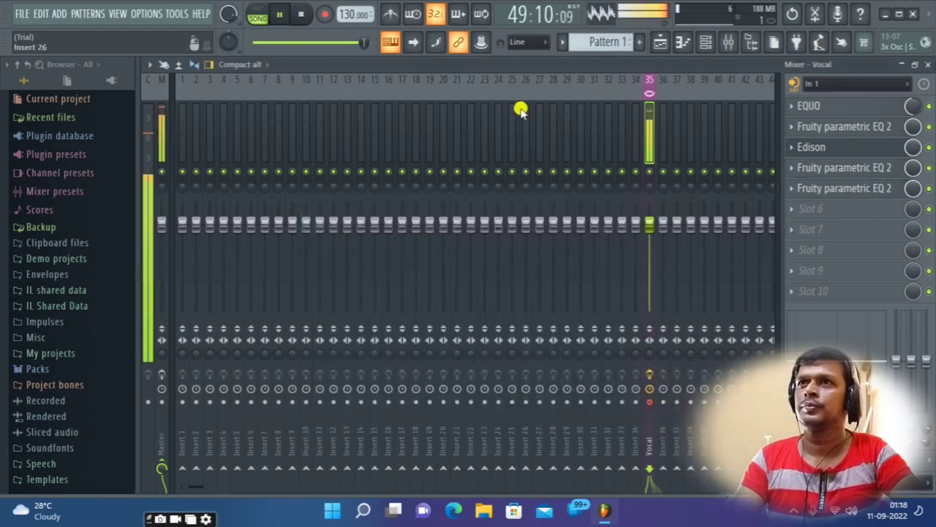
left_click(279, 15)
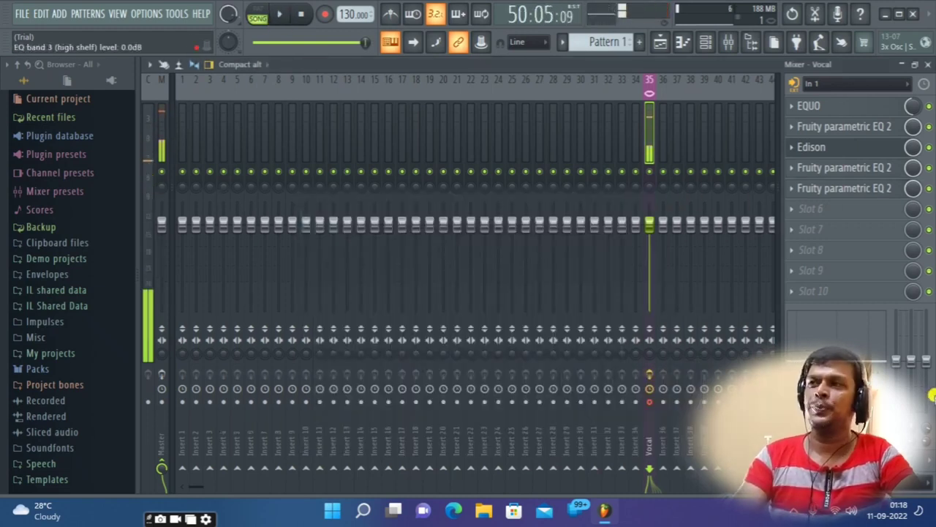
Load Fruity Limiter into slot 6 of the Vocal track and play the song briefly to check the vocal's level
left_click(796, 210)
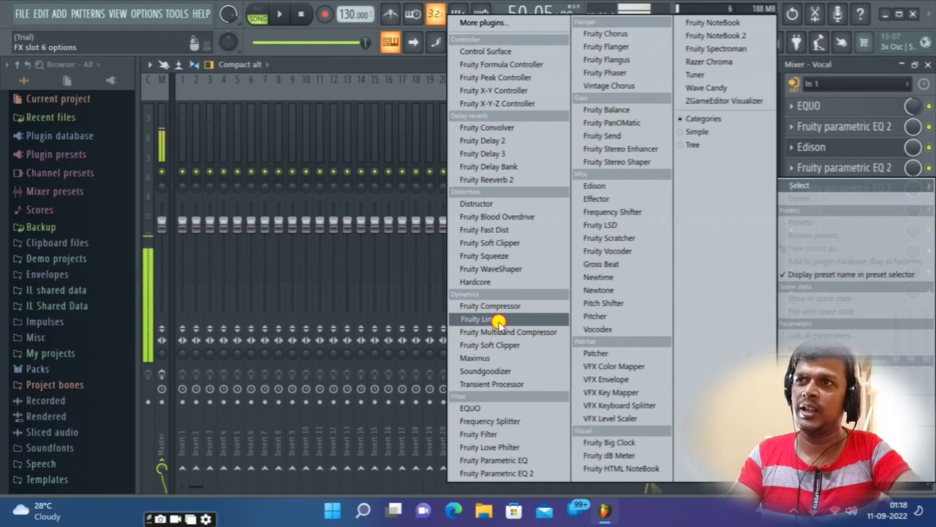
left_click(497, 320)
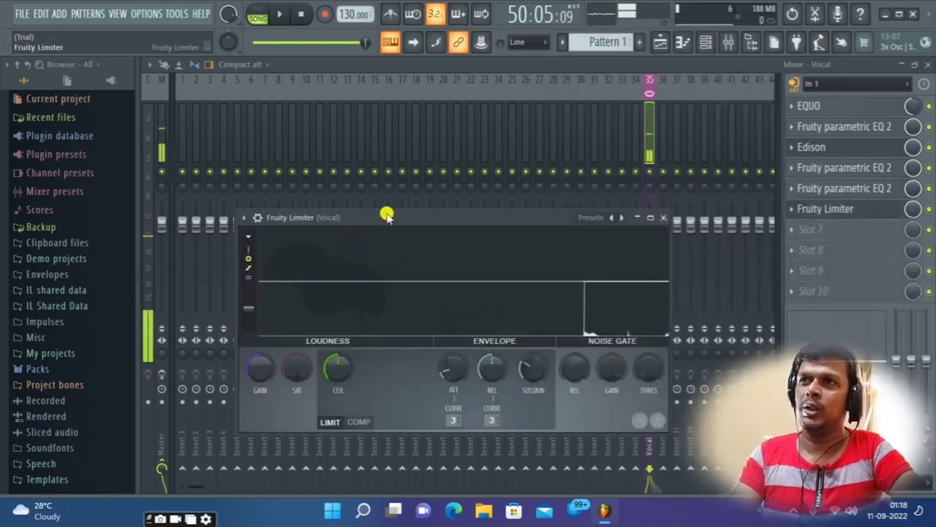
left_click(278, 16)
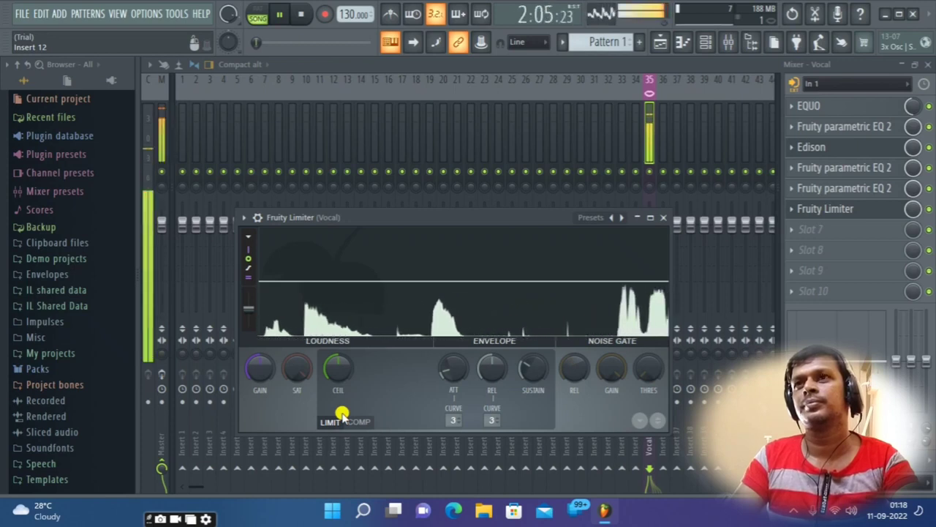
key("space")
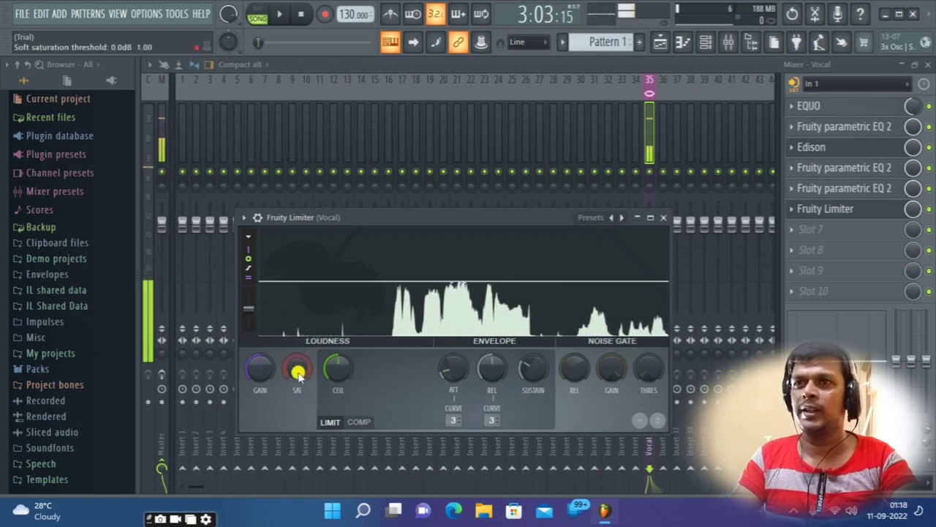
Lower the Fruity Limiter's soft saturation threshold, and pull its gain down before raising it back up
left_click_drag(301, 372, 351, 409)
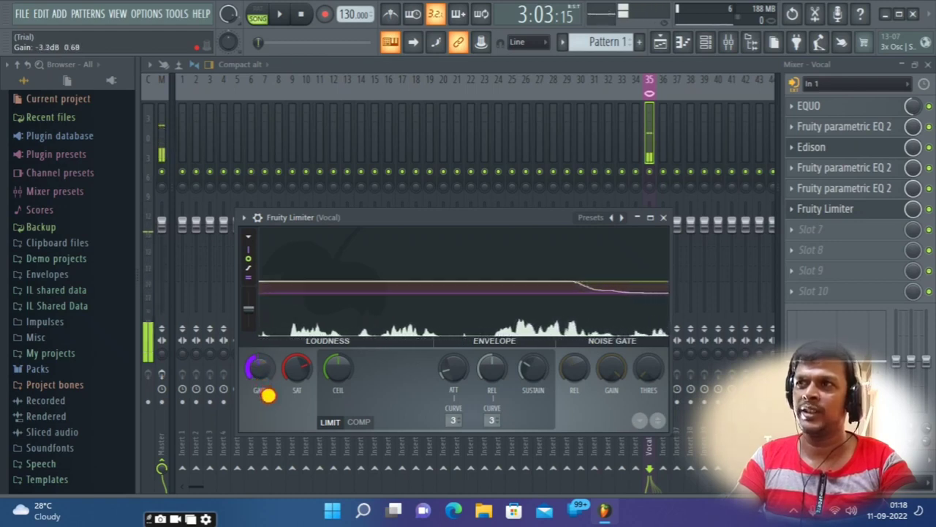
left_click_drag(268, 395, 268, 381)
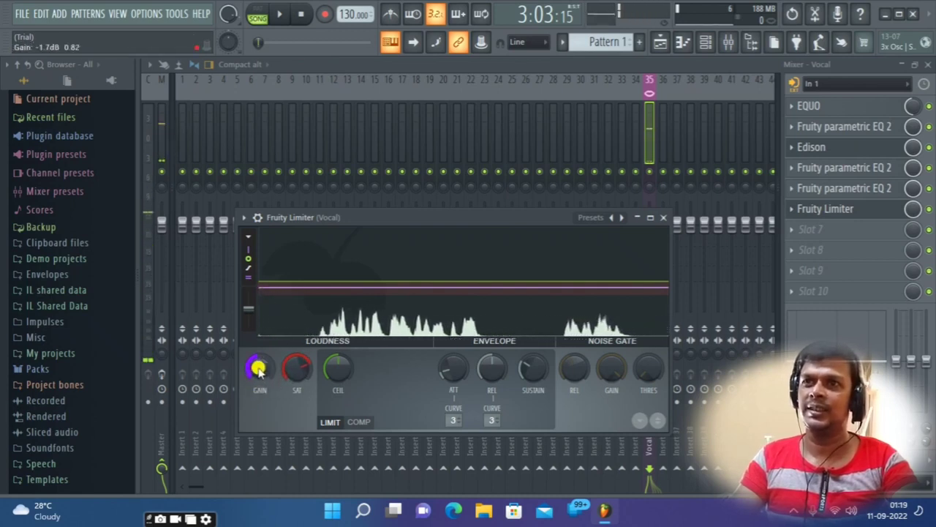
left_click_drag(258, 368, 267, 334)
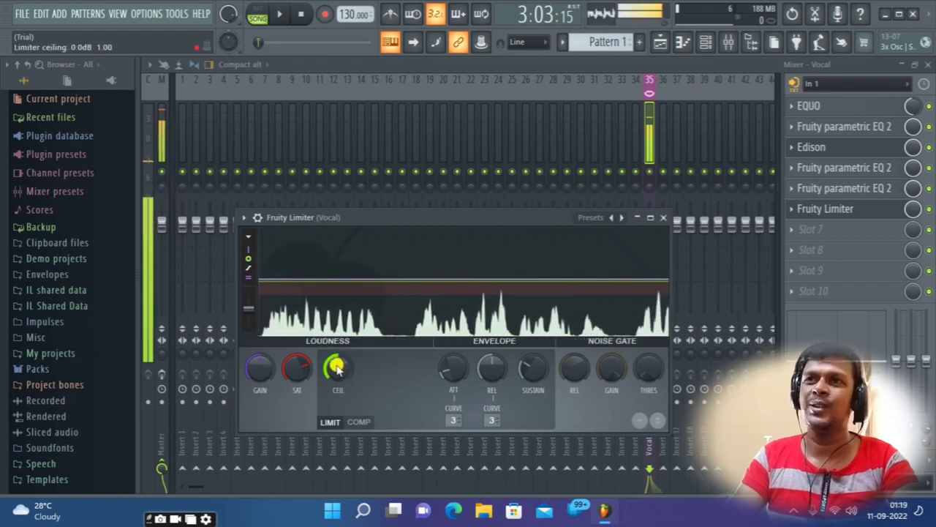
Set the limiter ceiling to about -5.8 dB, and lower the compressor threshold to about -19.7 dB in COMP mode
left_click_drag(338, 368, 353, 407)
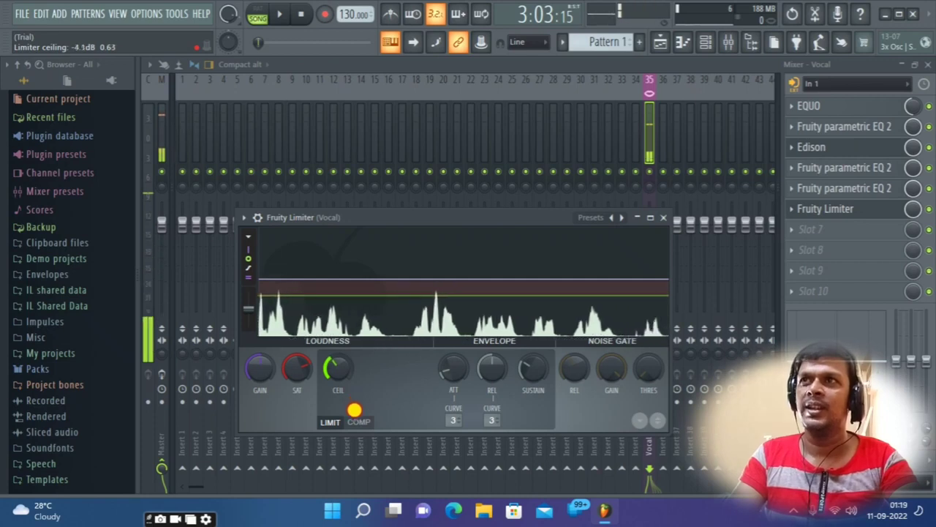
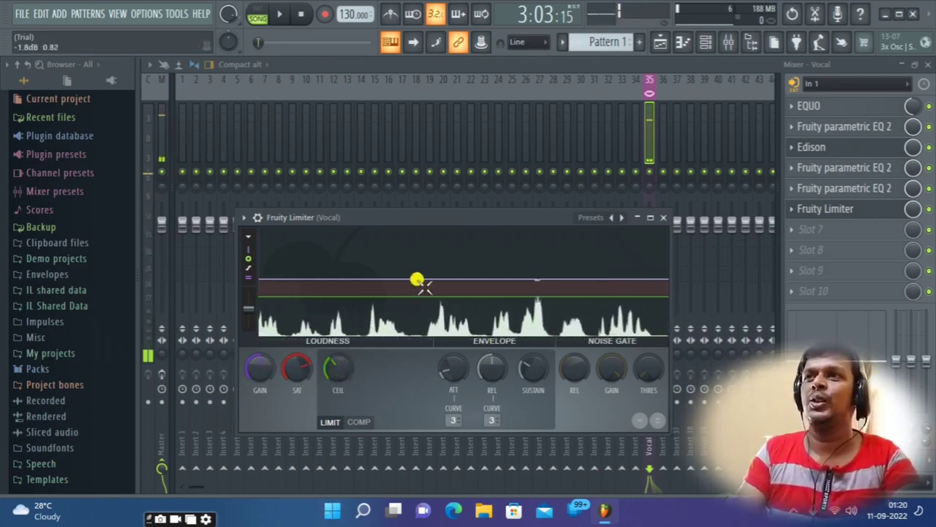
left_click_drag(333, 368, 337, 376)
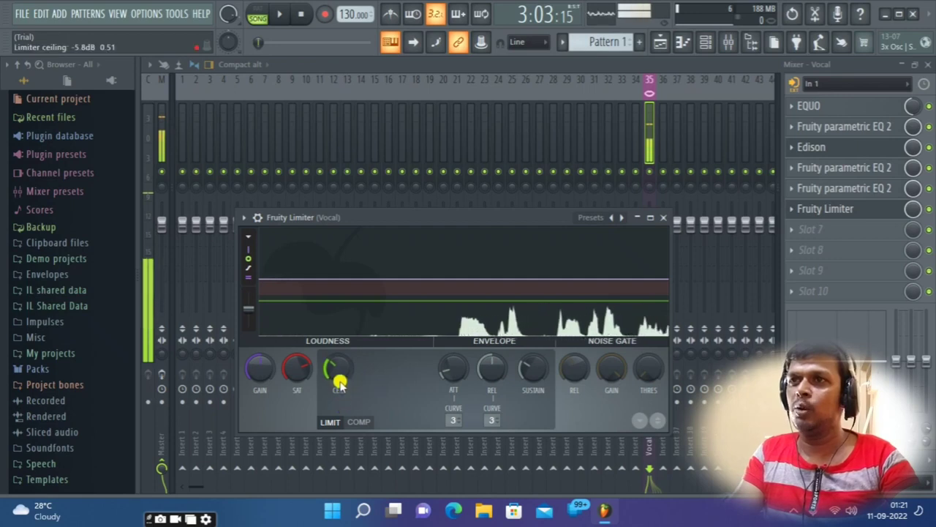
left_click(359, 422)
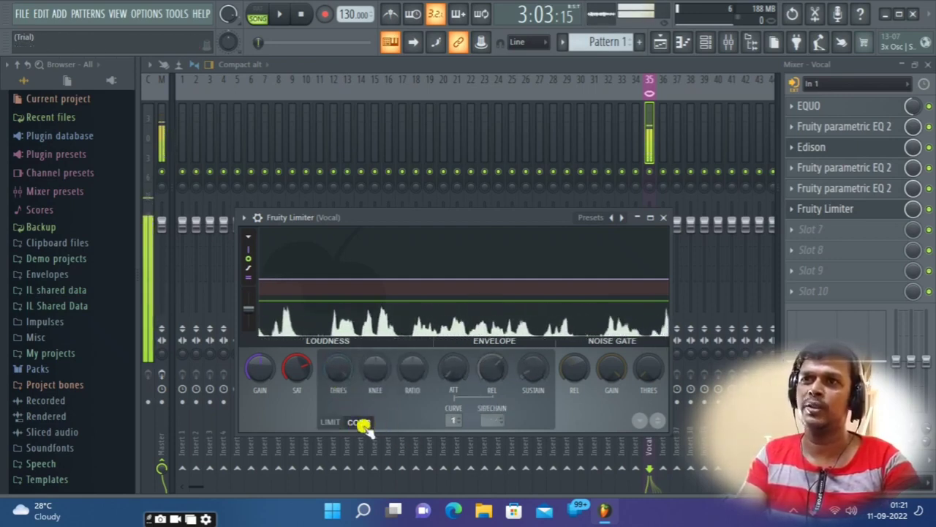
left_click_drag(336, 367, 431, 503)
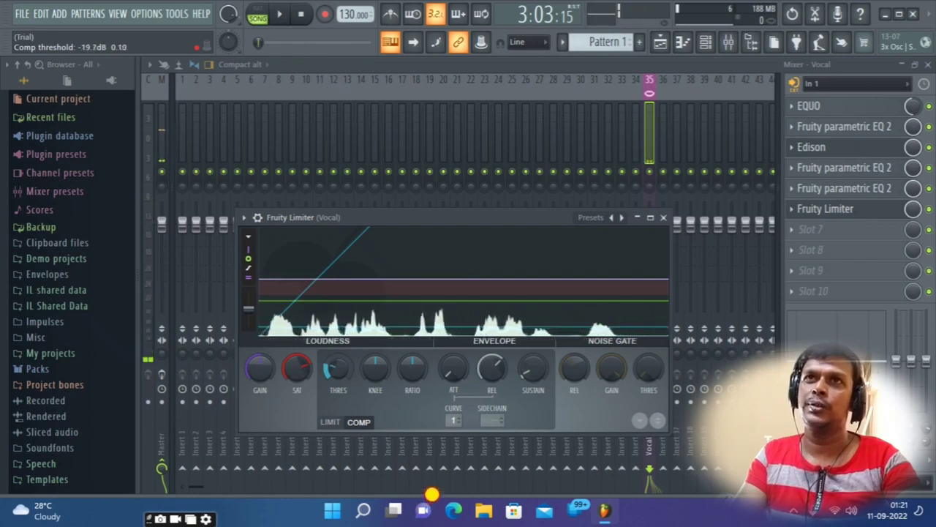
Lower the Fruity Limiter's compressor threshold further, fine-tuning from about -28.5 dB, and turn down the compressor knee
left_click_drag(431, 505, 433, 21)
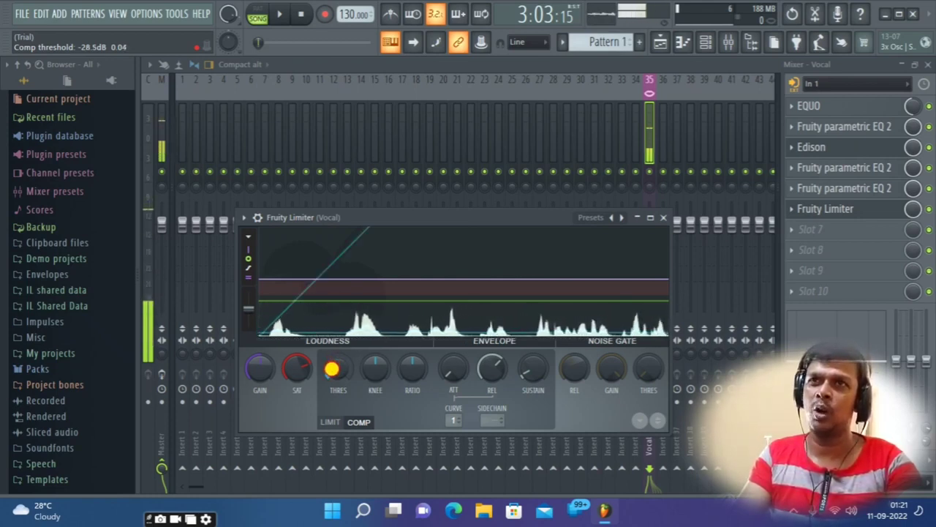
left_click_drag(332, 367, 331, 362)
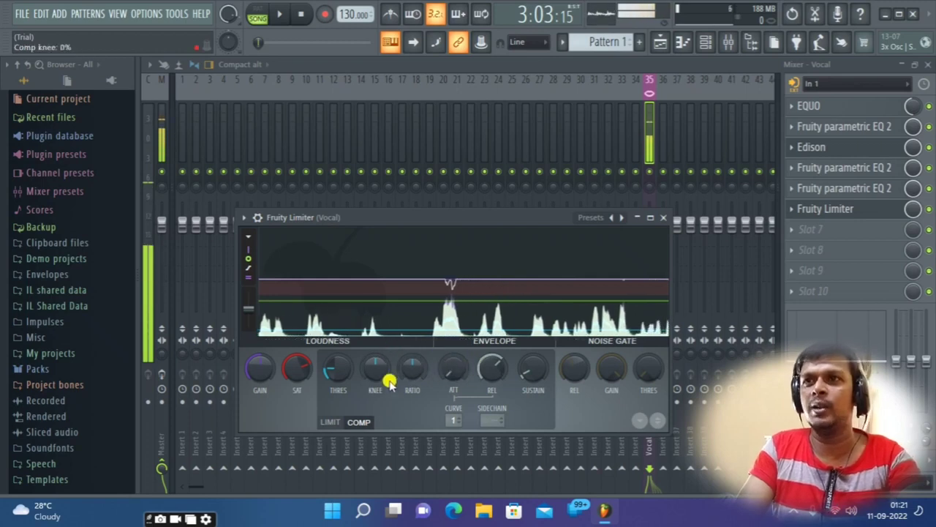
left_click_drag(374, 373, 411, 467)
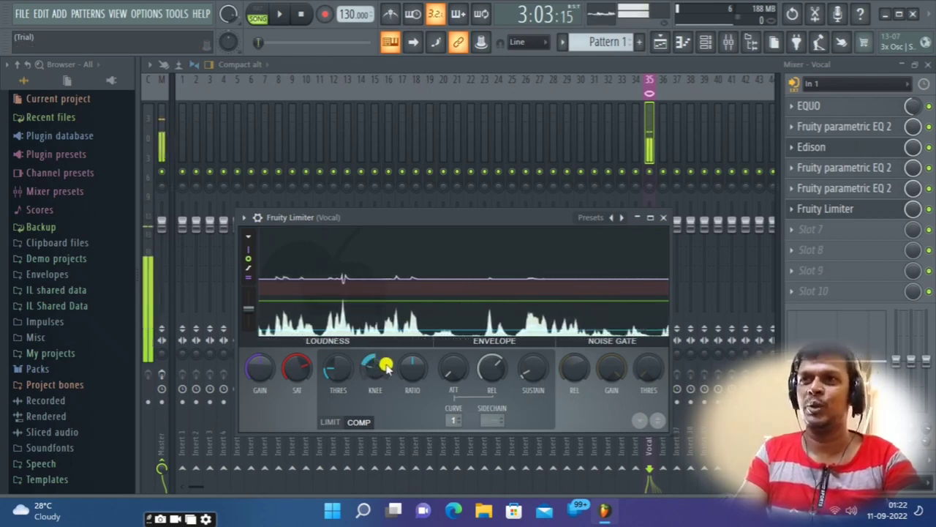
Raise the compressor ratio to about 1.5:1 and close the Fruity Limiter
left_click_drag(408, 368, 408, 366)
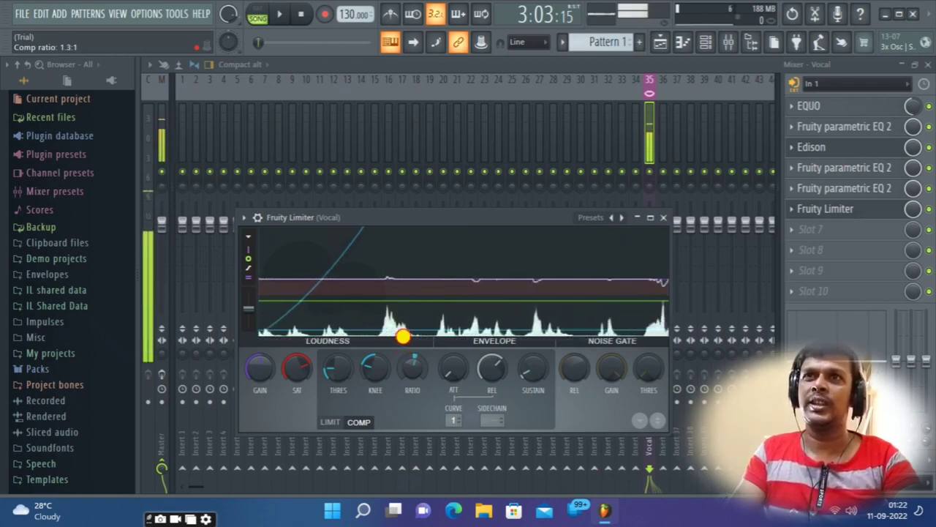
left_click_drag(408, 365, 407, 361)
mouse_move(402, 326)
left_mouse_down()
mouse_move(403, 317)
mouse_move(409, 326)
left_mouse_up()
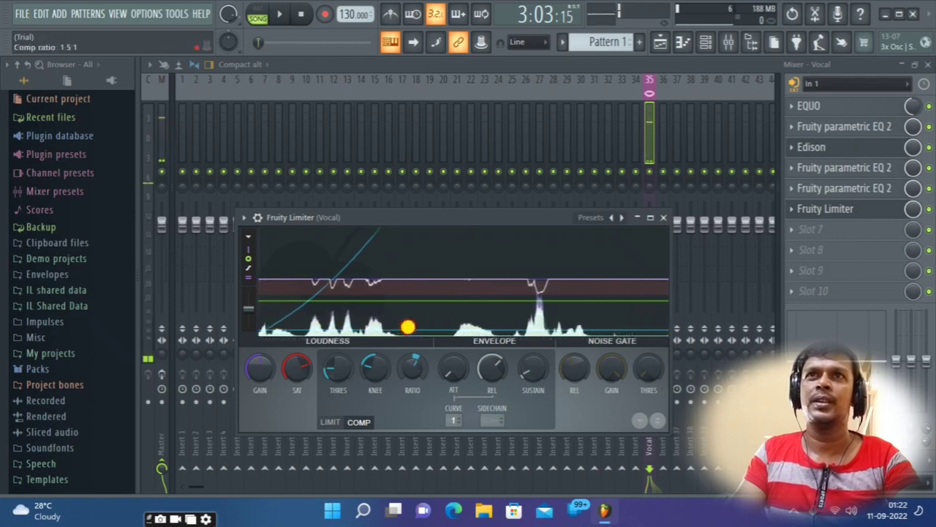
left_click(664, 218)
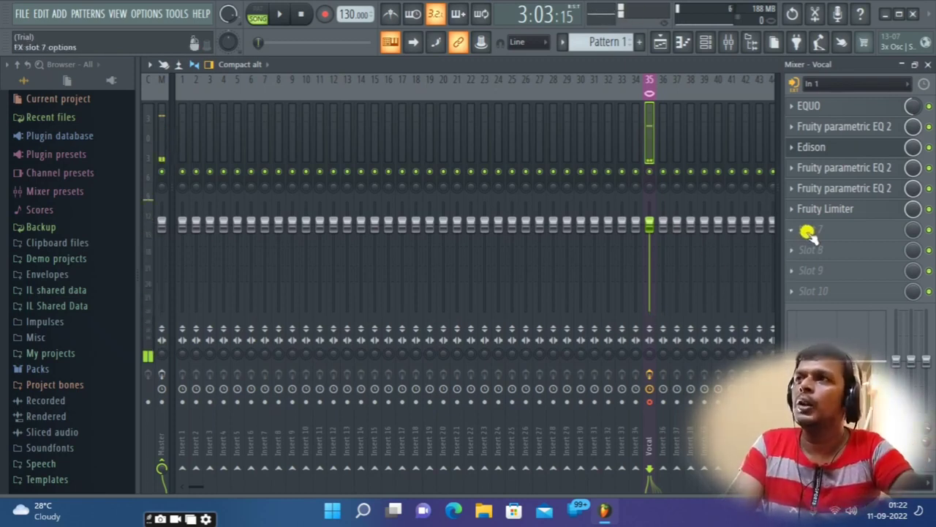
Check the EQUO effect on the Vocal track, then load Fruity Reeverb 2 into slot 7
left_click(828, 103)
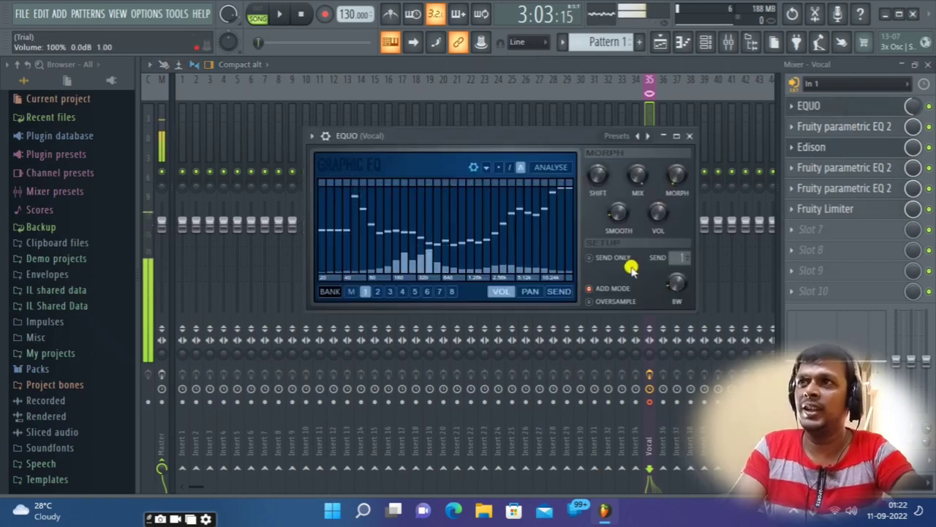
left_click(914, 108)
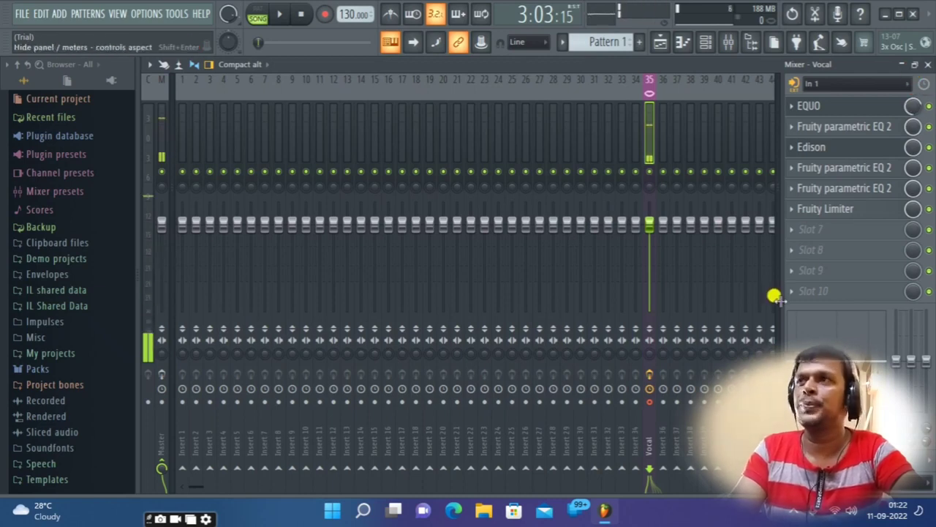
left_click(807, 231)
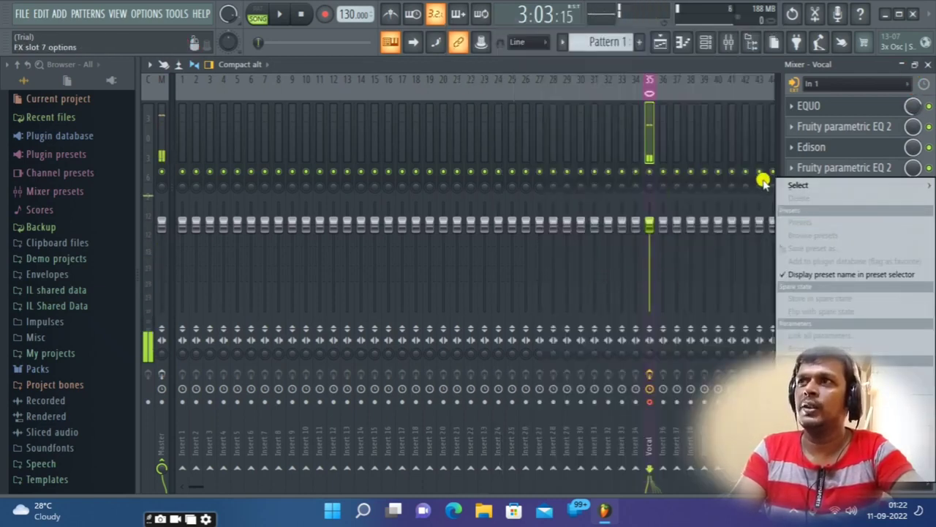
mouse_move(803, 186)
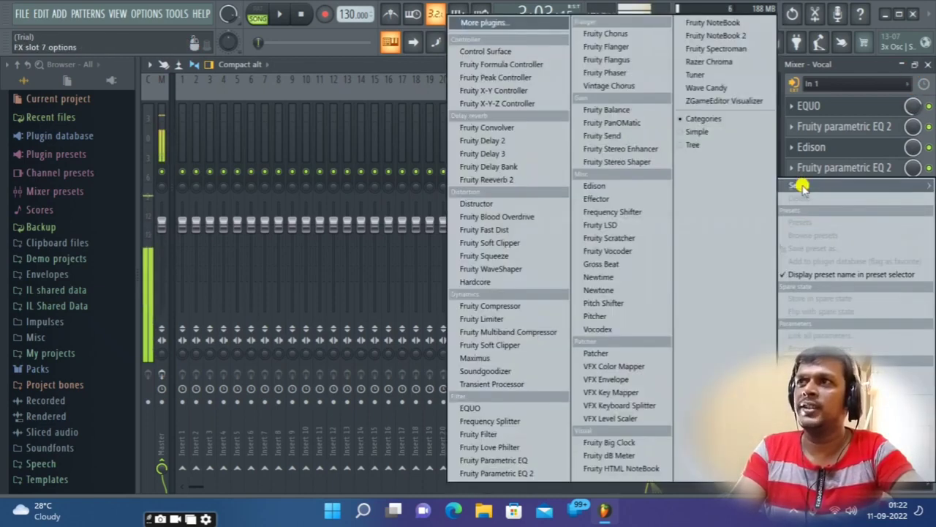
left_click(518, 181)
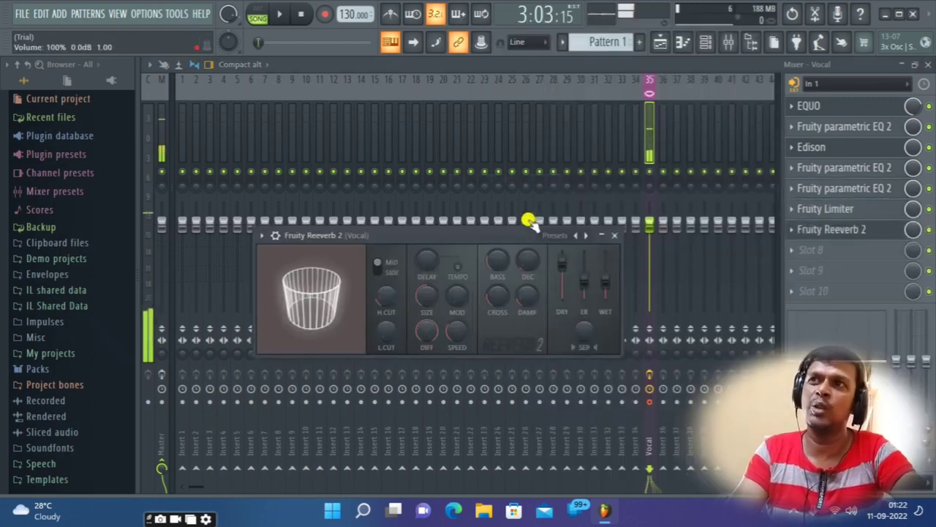
left_click_drag(497, 234, 441, 188)
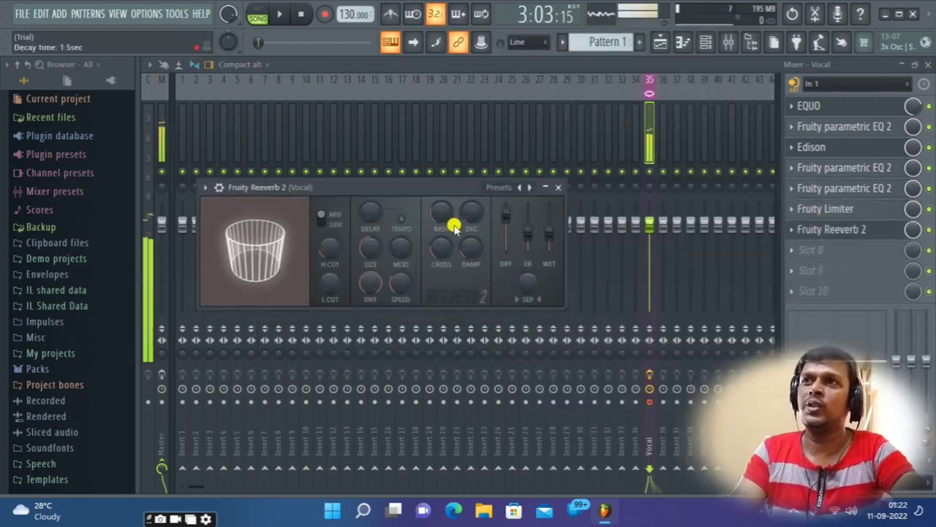
Apply the Cathedral preset to Fruity Reeverb 2, and raise the predelay to about 117 ms before lowering it again
left_click(494, 187)
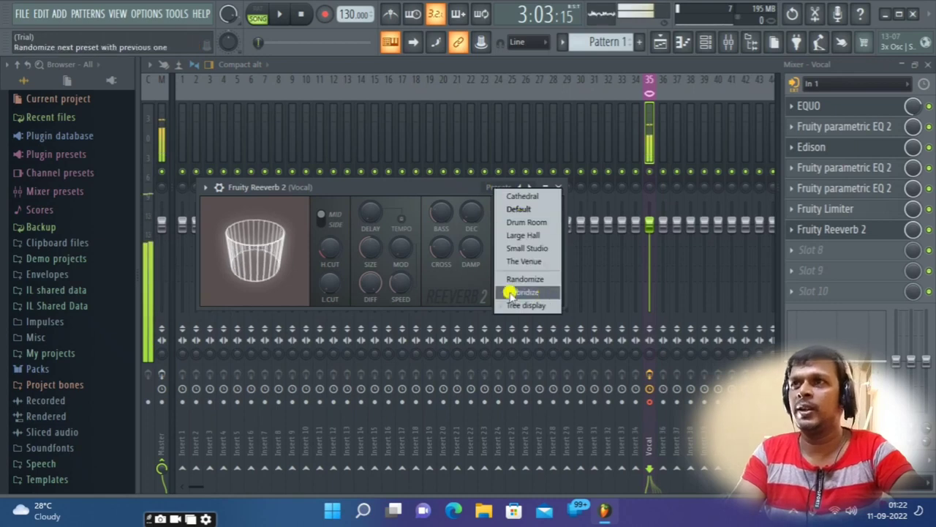
left_click(532, 198)
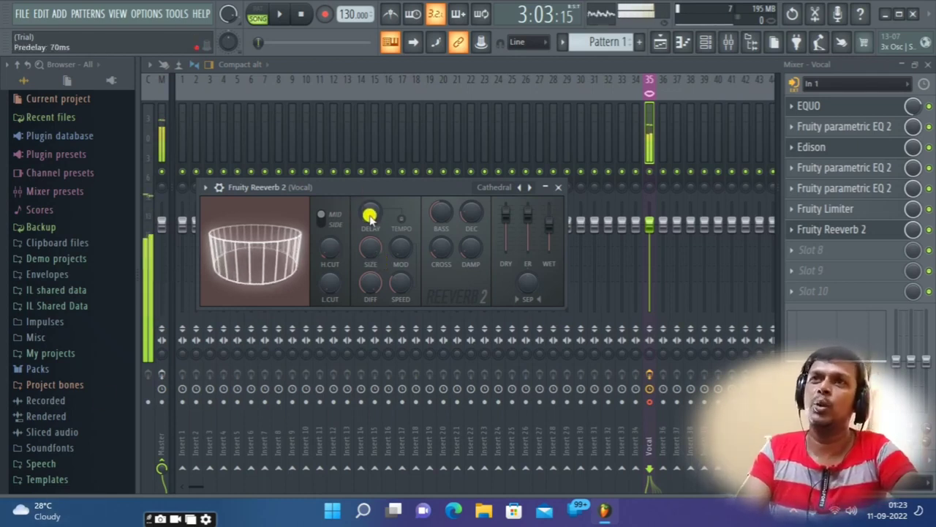
left_click_drag(370, 218, 369, 220)
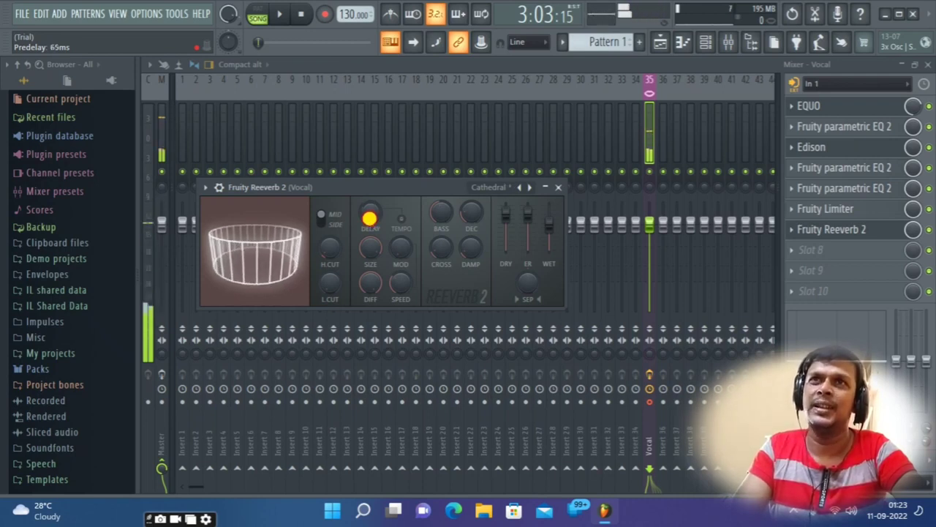
left_click_drag(369, 217, 370, 211)
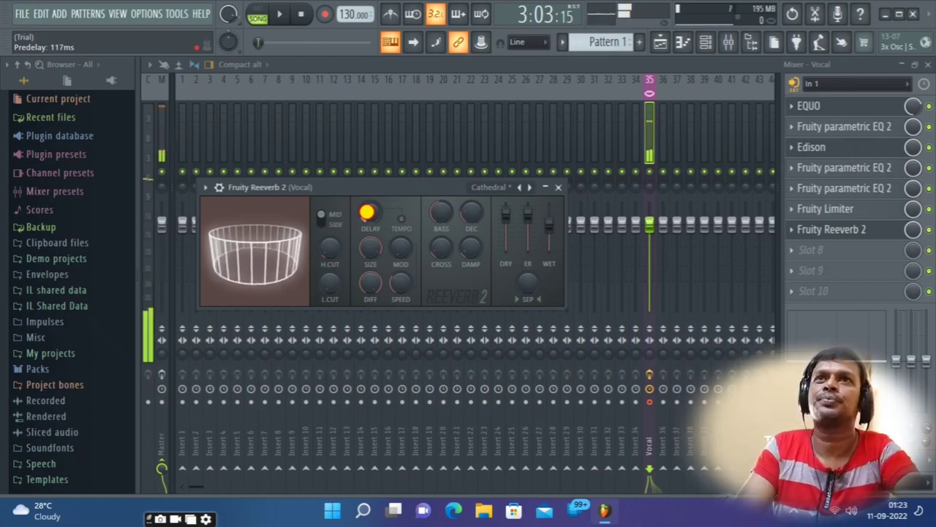
left_click_drag(369, 212, 369, 220)
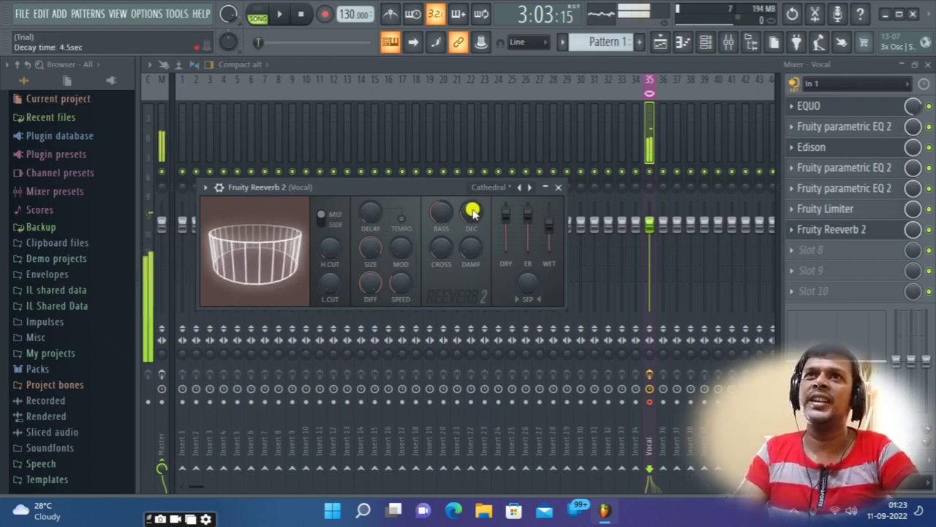
Shorten the reverb's decay time to below 4 sec and pull its wet level down to about 48%
scroll(470, 212, "down", 2)
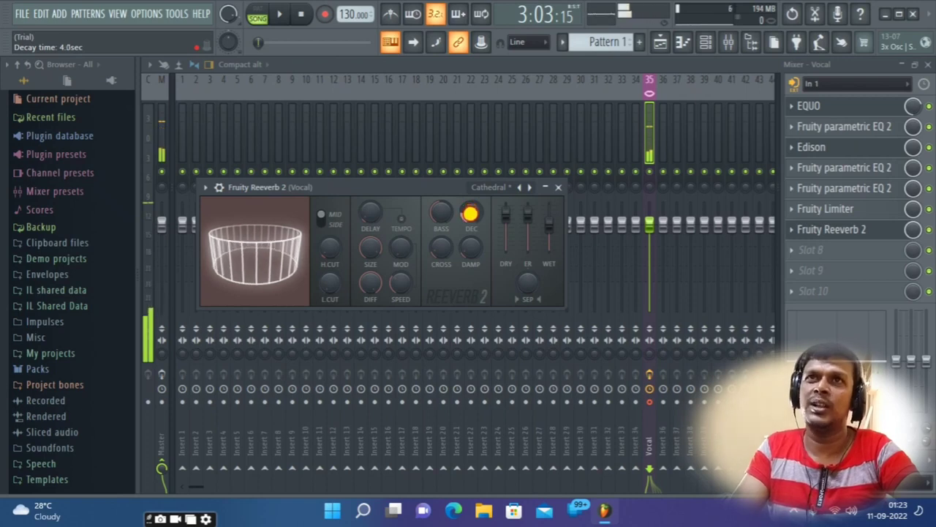
left_click_drag(476, 224, 478, 232)
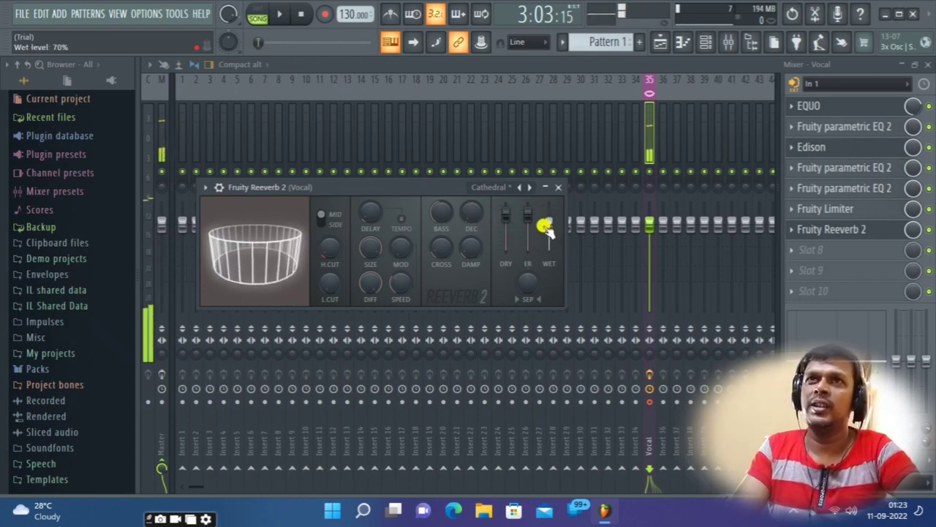
left_click_drag(544, 226, 547, 246)
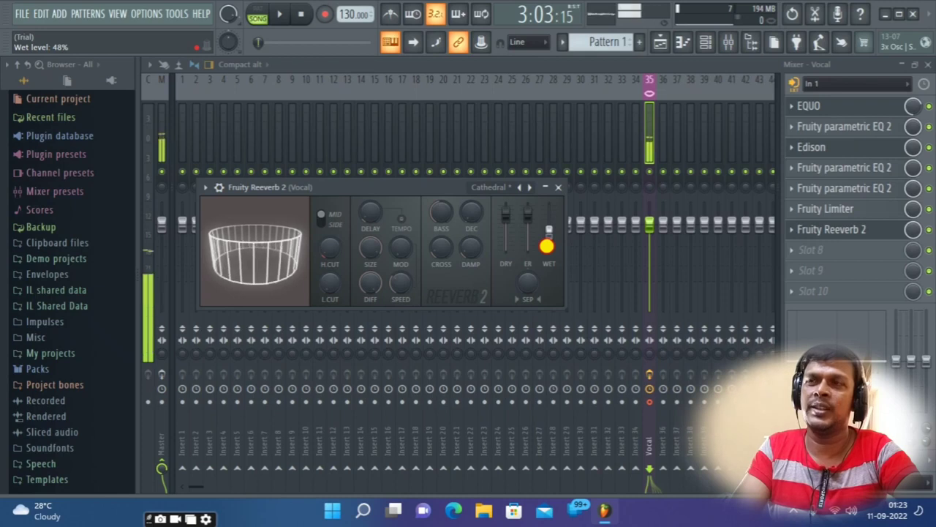
left_click_drag(547, 236, 558, 241)
Trim the reverb's dry and early reflection levels slightly, then close Fruity Reeverb 2
left_click(507, 218)
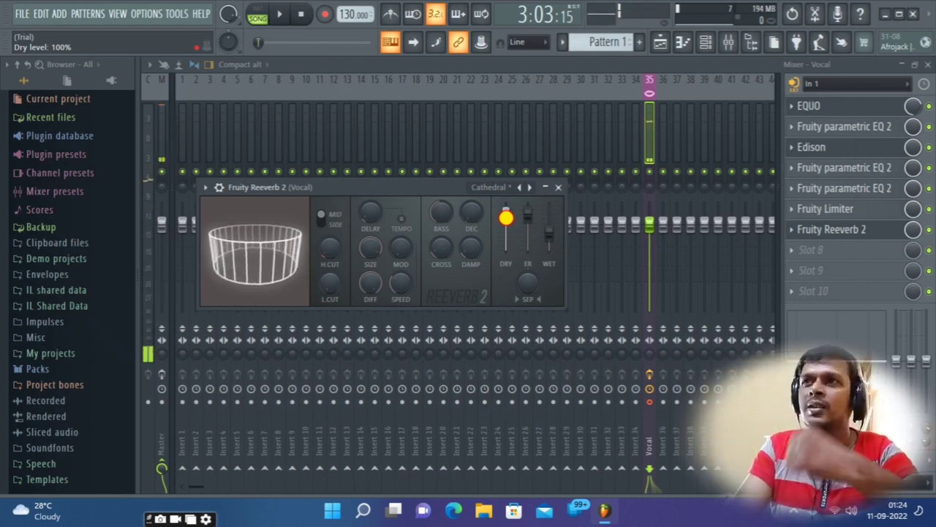
left_click_drag(507, 217, 506, 220)
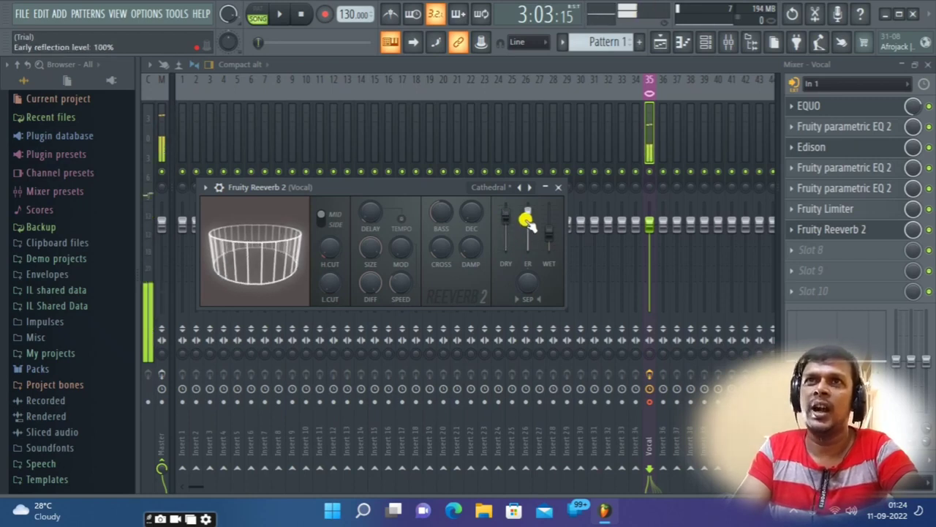
left_click_drag(529, 219, 525, 234)
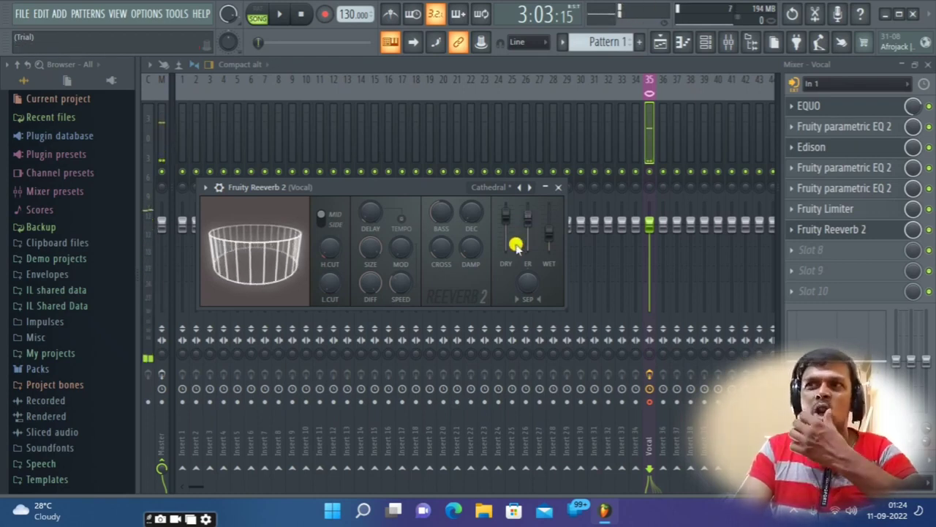
left_click_drag(525, 216, 526, 214)
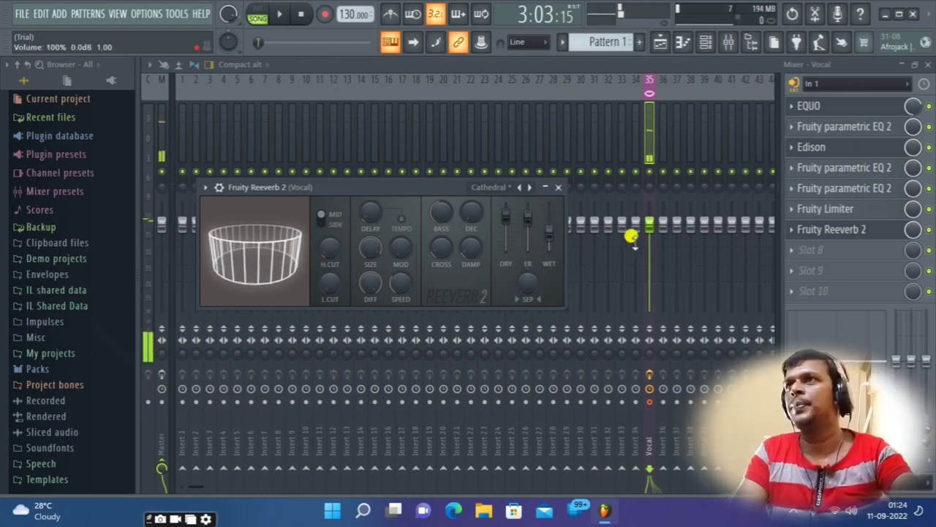
left_click(561, 188)
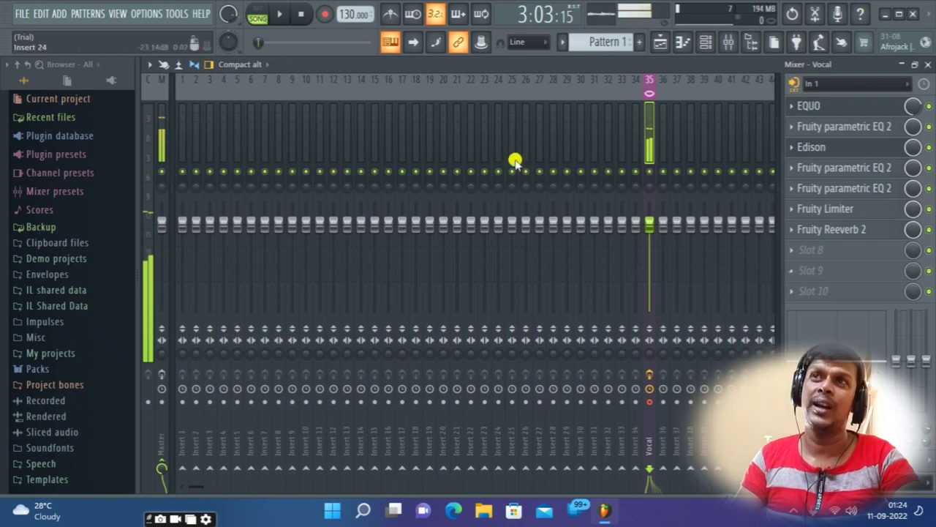
Play the song with Fruity Reeverb 2 reopened, raising the predelay and bringing the decay time up to about 1.8 sec
left_click(278, 14)
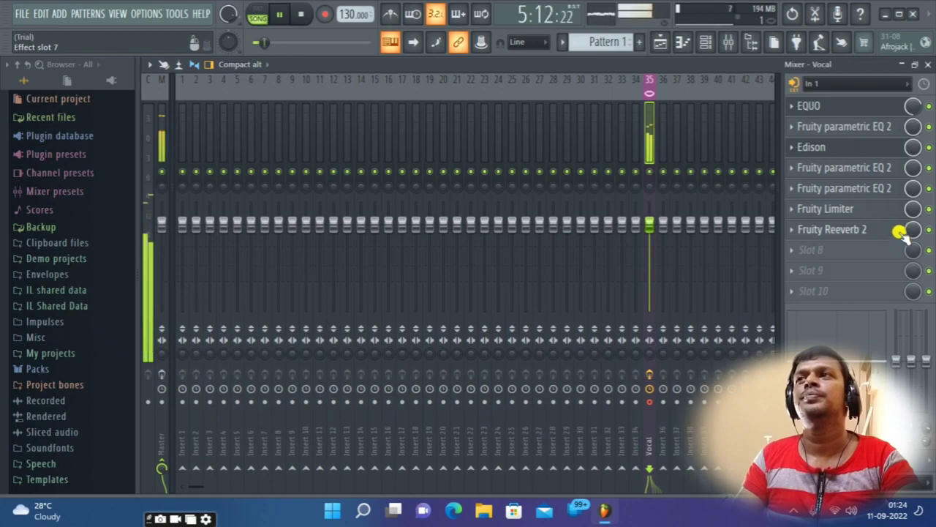
left_click(874, 229)
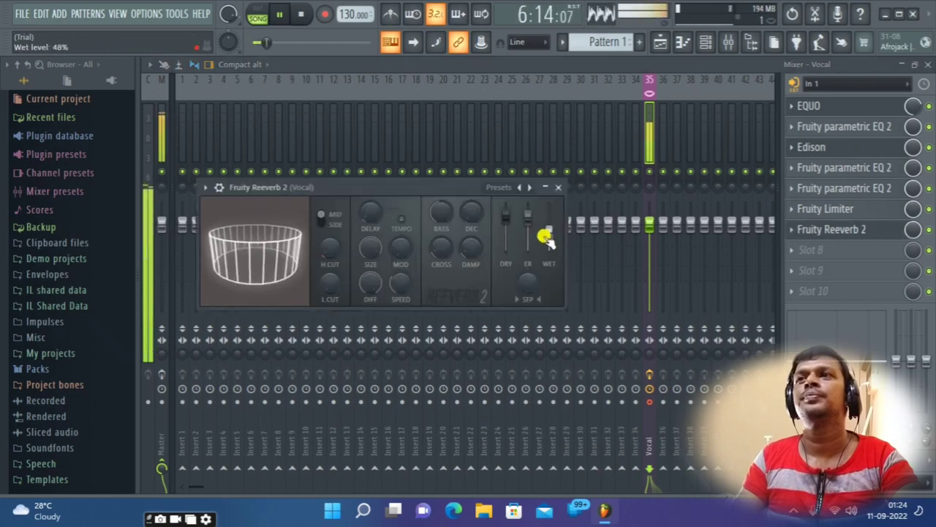
left_click_drag(372, 218, 372, 209)
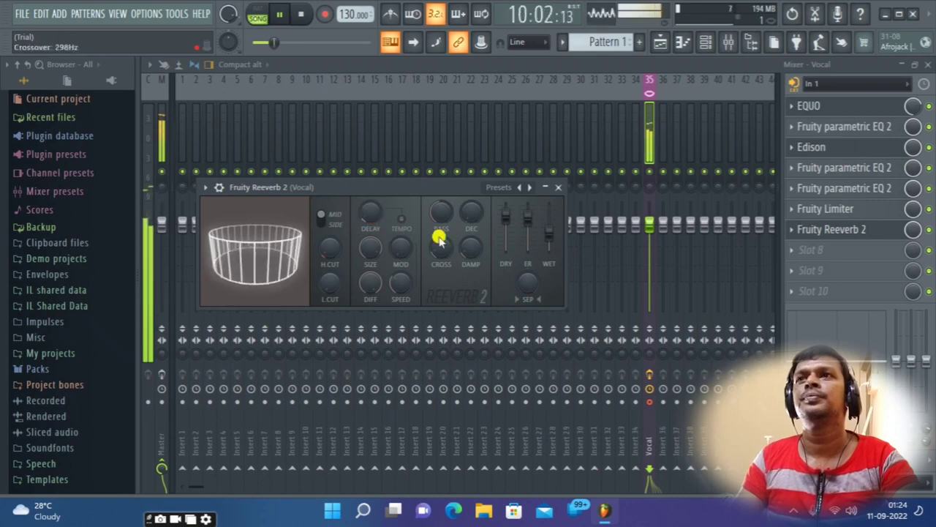
left_click_drag(469, 212, 469, 207)
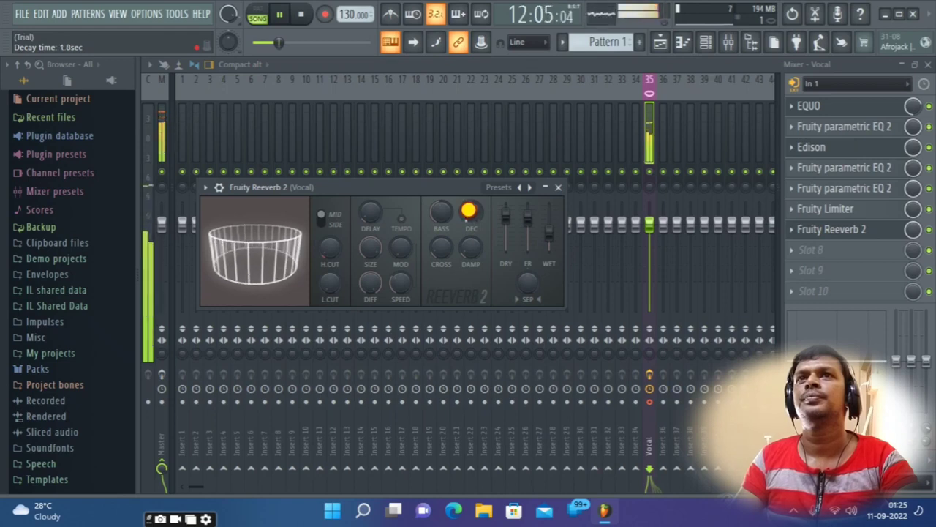
left_click_drag(469, 207, 468, 206)
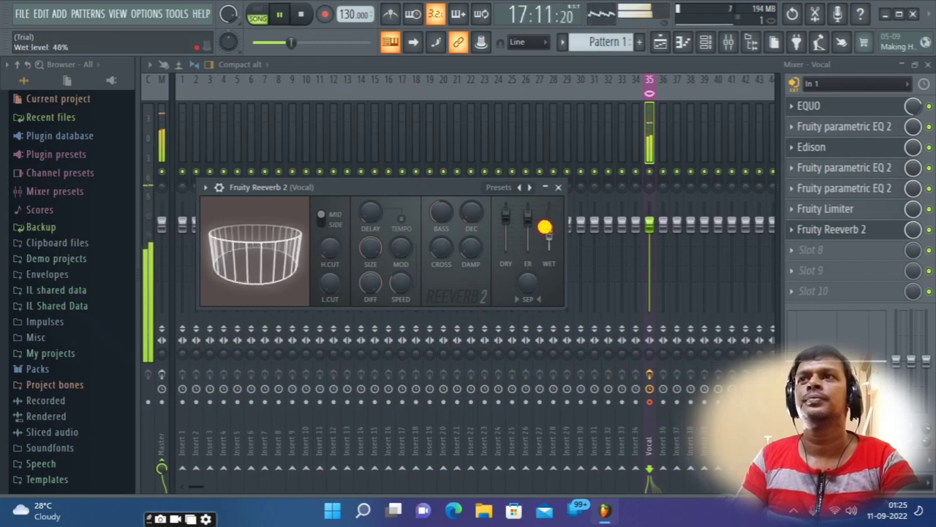
Raise the reverb's wet level past 52% and fine-tune its dry level during playback
scroll(545, 227, "up", 2)
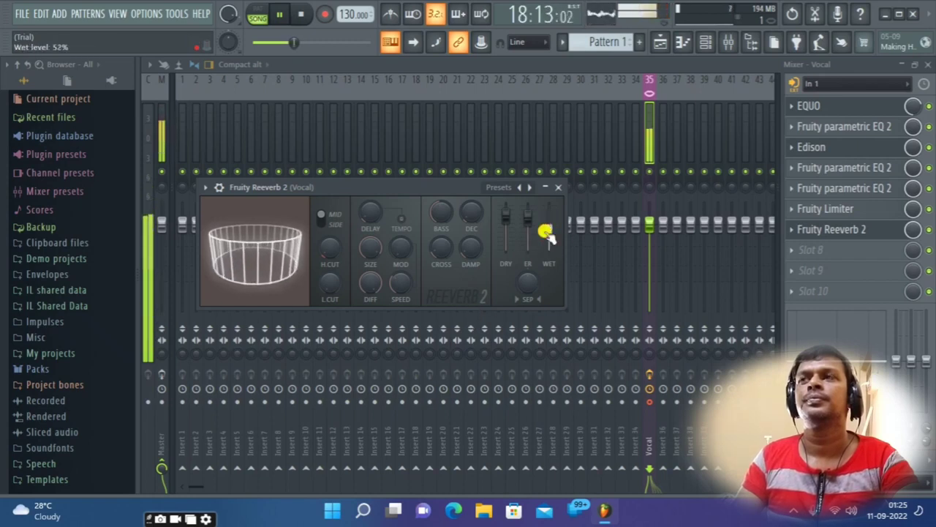
left_click_drag(544, 231, 544, 226)
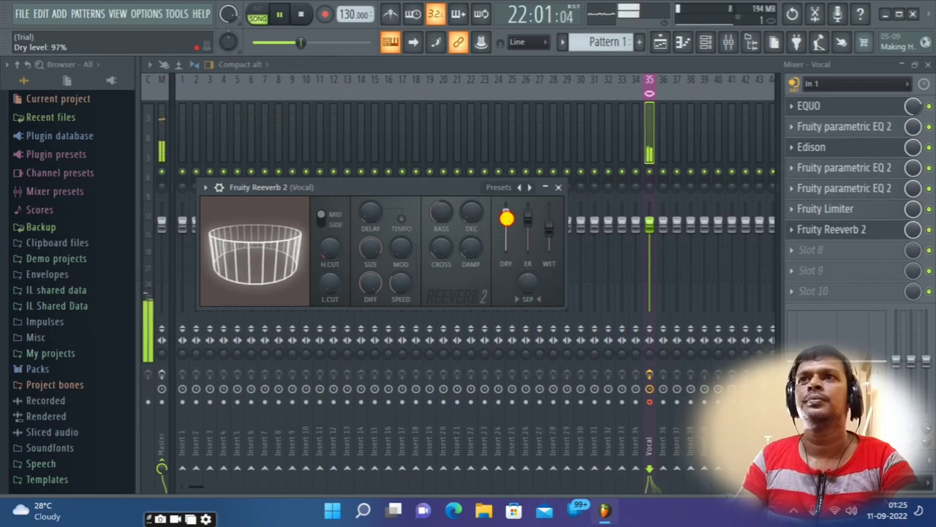
left_click_drag(509, 223, 507, 217)
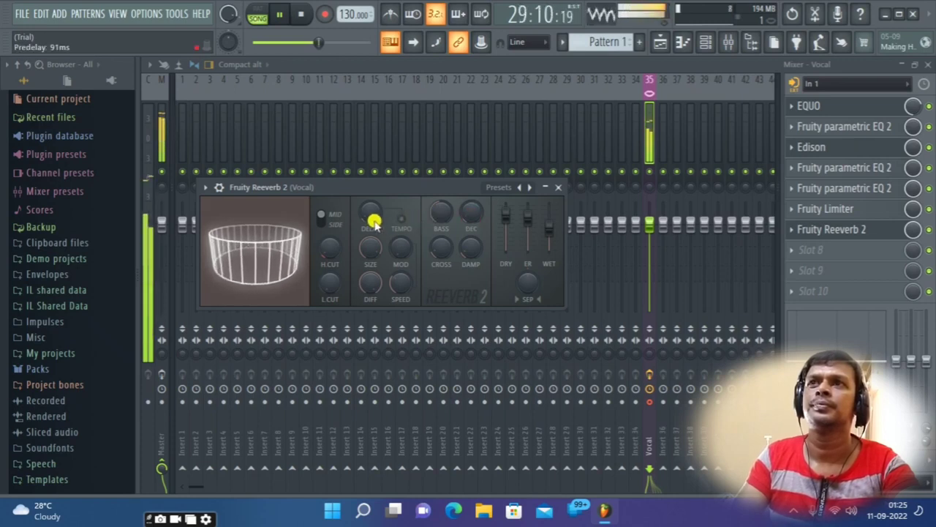
Set the reverb's predelay to about 70 ms, then raise it while listening to the vocal
scroll(370, 215, "up", 2)
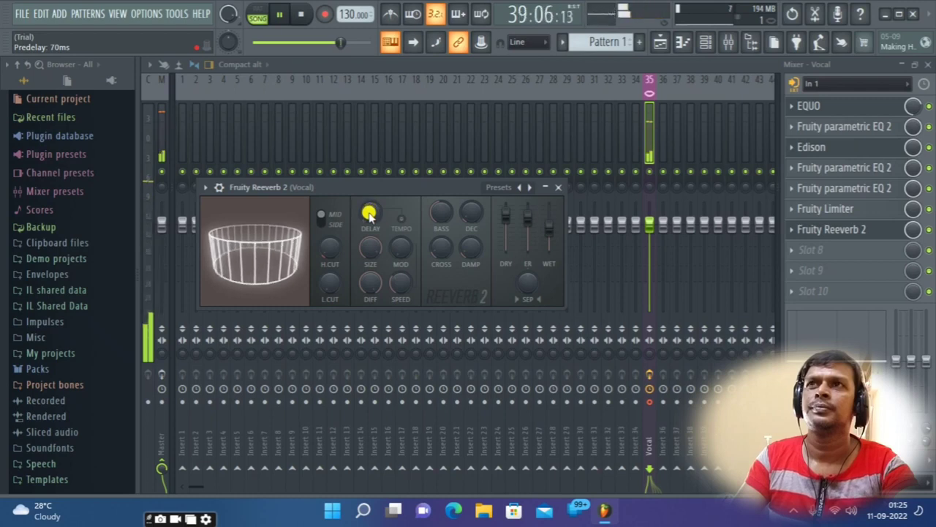
left_click_drag(369, 213, 369, 204)
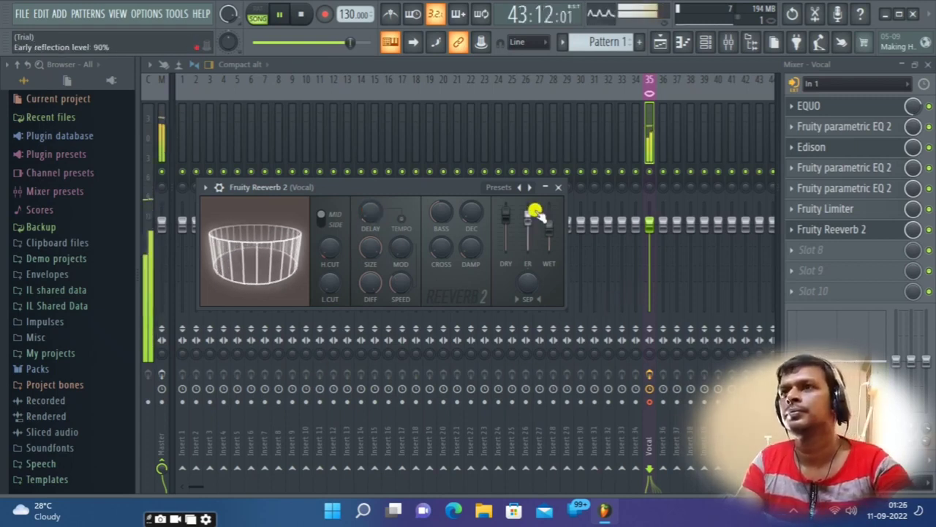
Close Fruity Reeverb 2, pause the song, and load Maximus into effect slot 8 of the Vocal track
left_click(558, 189)
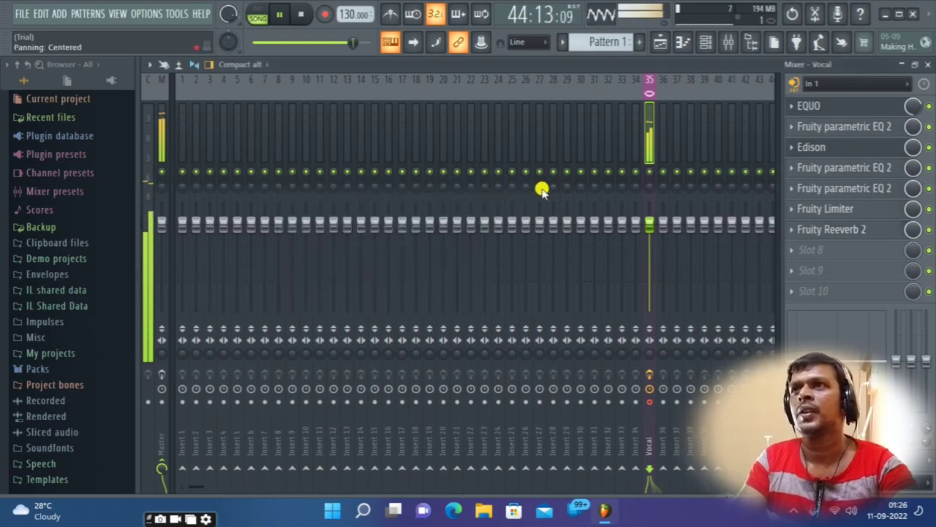
left_click(279, 14)
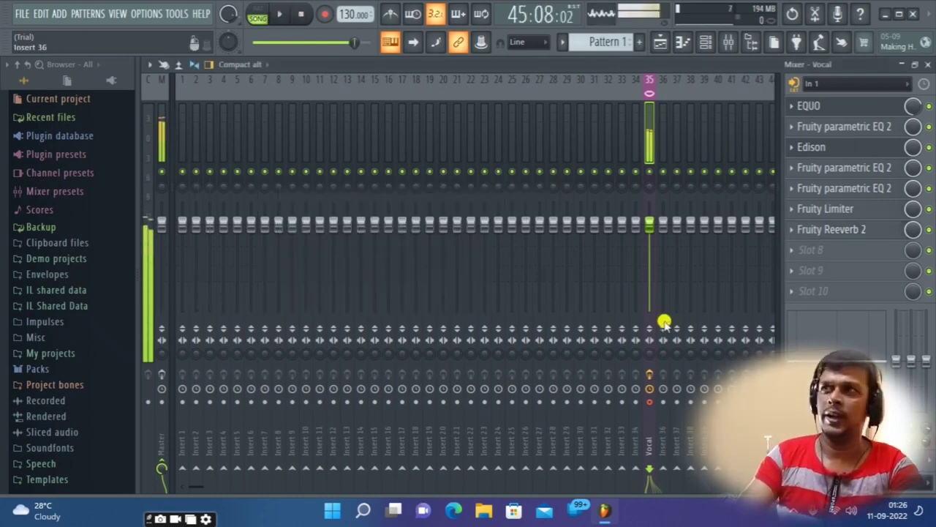
left_click(809, 256)
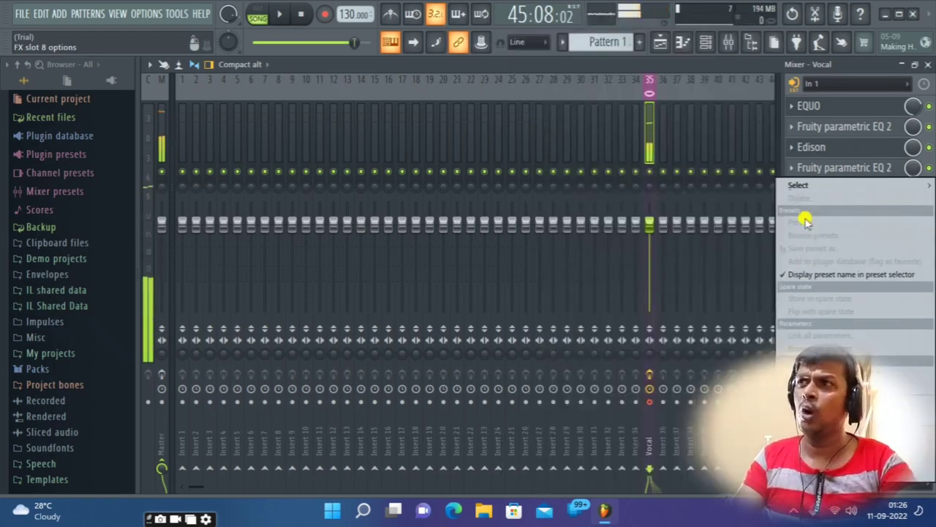
mouse_move(805, 186)
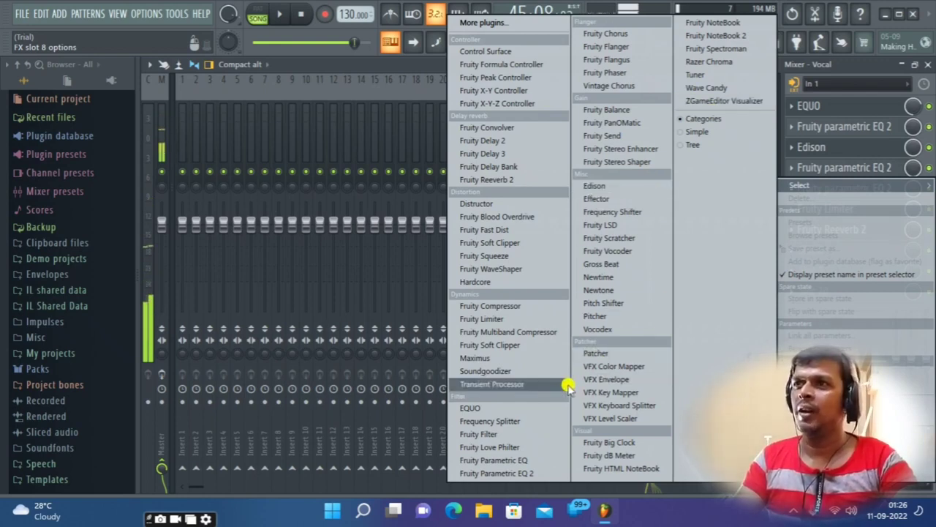
left_click(486, 358)
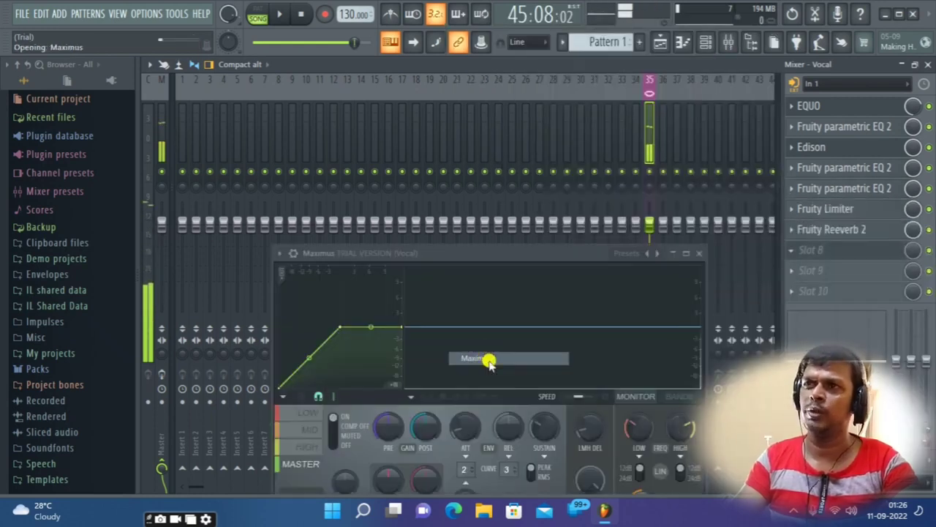
left_click_drag(550, 253, 504, 122)
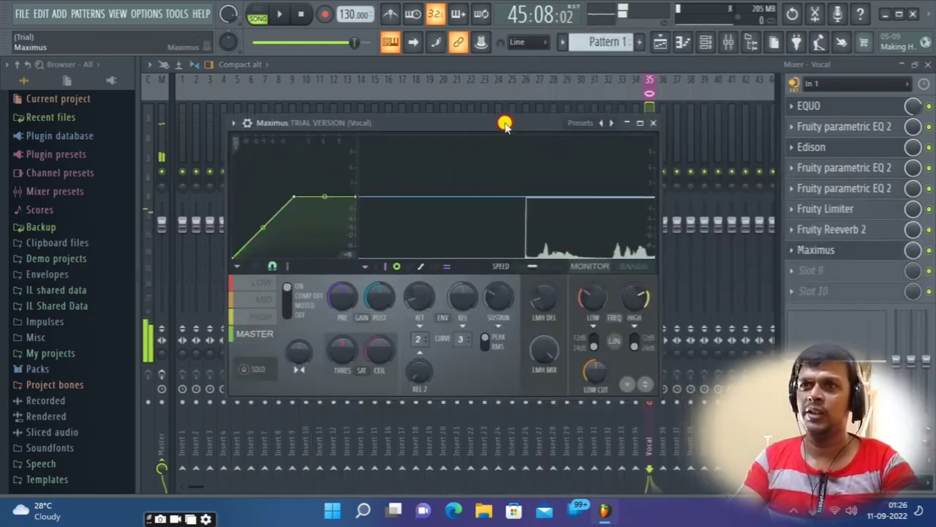
Solo the low band in Maximus, bend its compression curve into a soft knee, and balance its pre and post gain
left_click(244, 370)
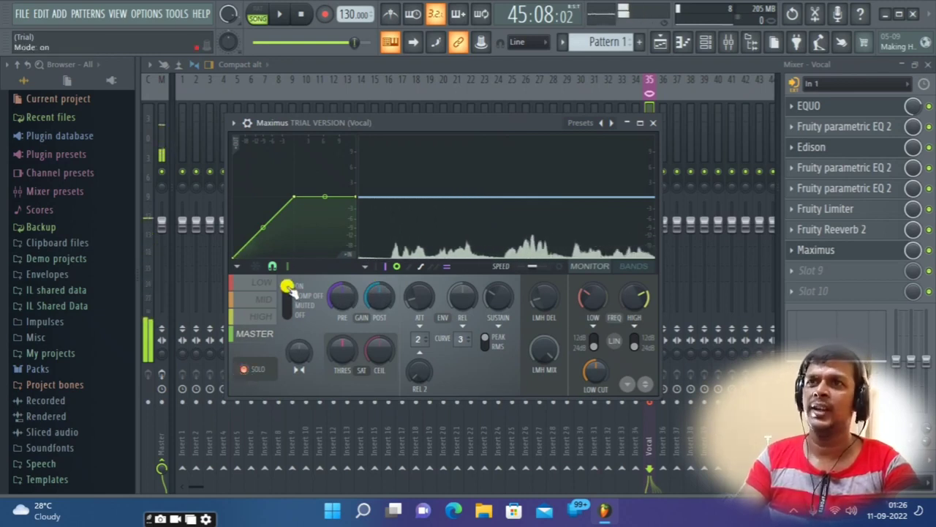
left_click(262, 282)
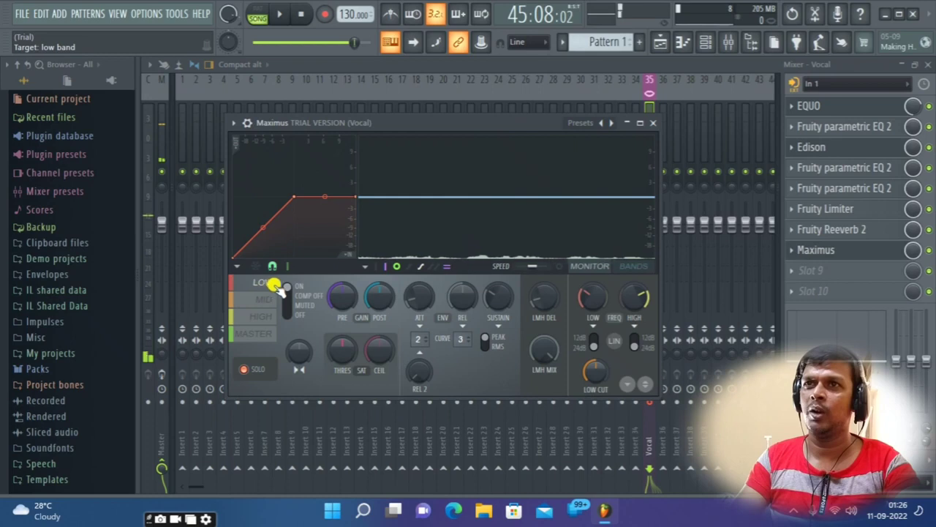
left_click_drag(260, 222, 294, 202)
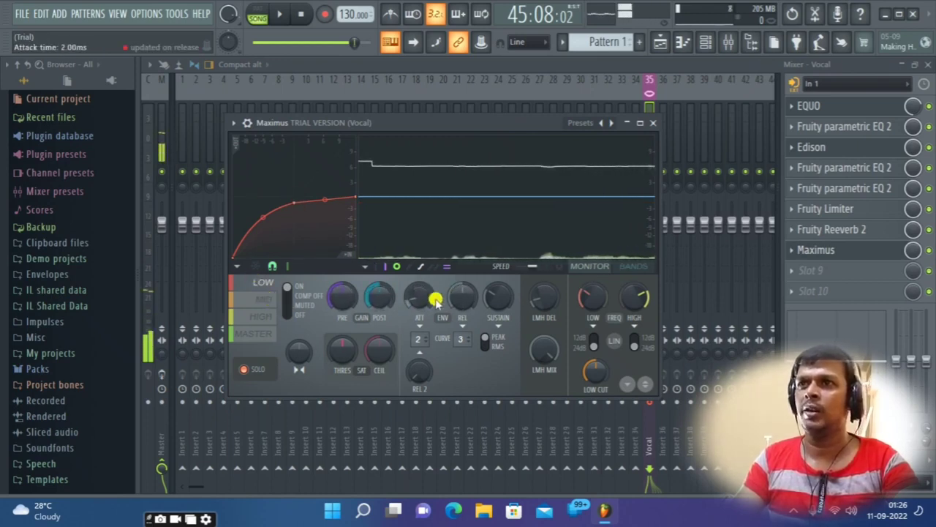
left_click_drag(378, 294, 376, 335)
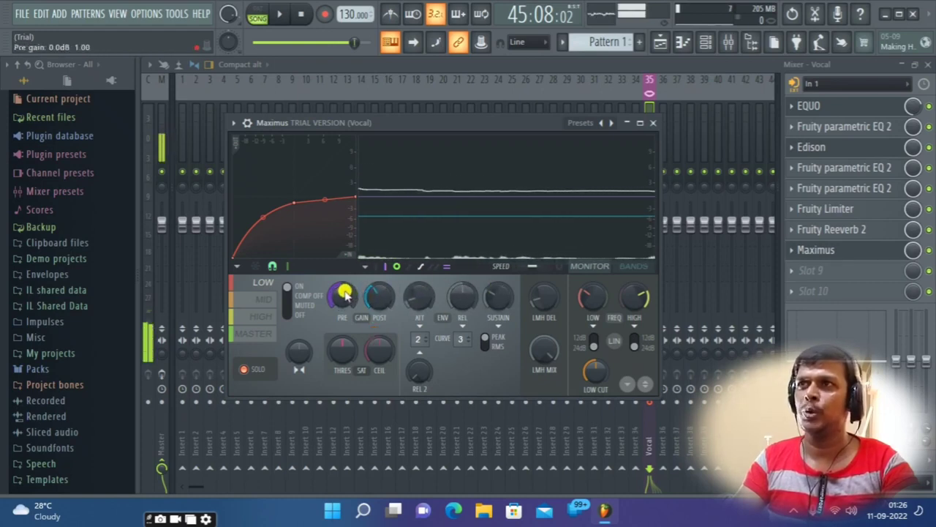
left_click_drag(343, 294, 379, 254)
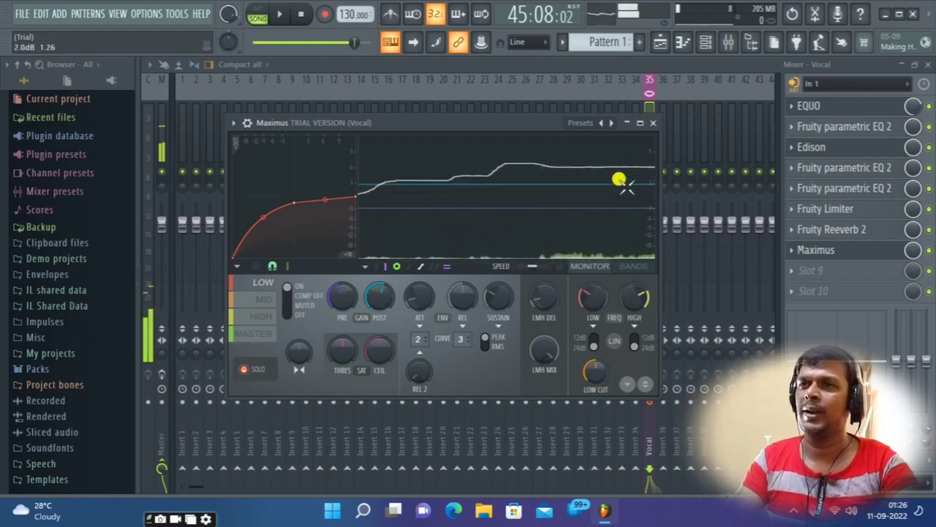
Shape the mid band's compression curve with its middle point at about -1.5 dB, then lower its pre gain and raise its post gain
left_click(256, 300)
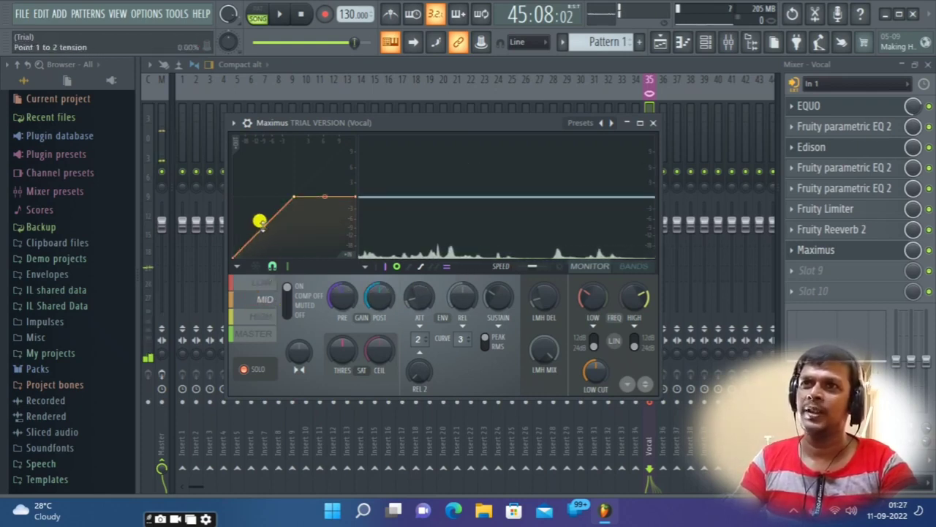
left_click_drag(260, 222, 294, 205)
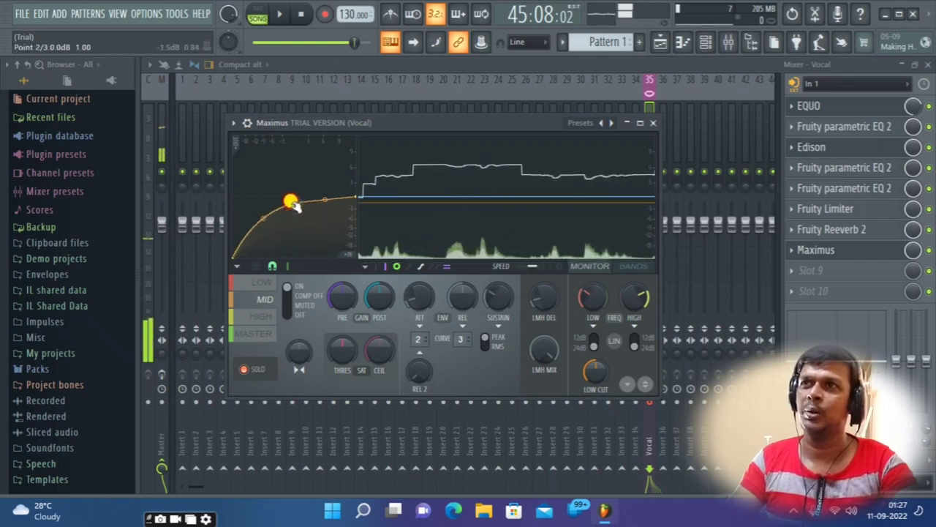
left_click_drag(342, 298, 337, 311)
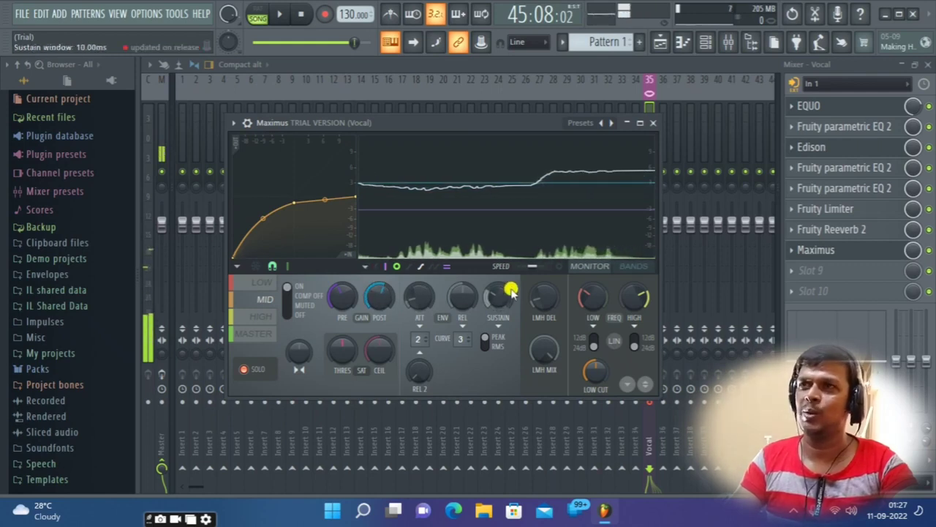
Bend the high band's curve into a soft knee with a slightly lowered middle point, then reduce its pre gain and raise its post gain
left_click(262, 316)
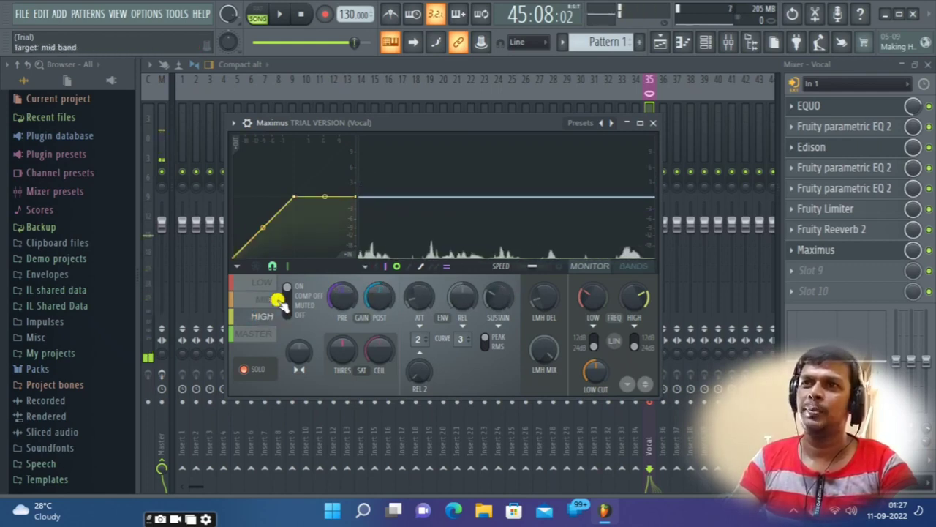
left_click_drag(259, 219, 168, 205)
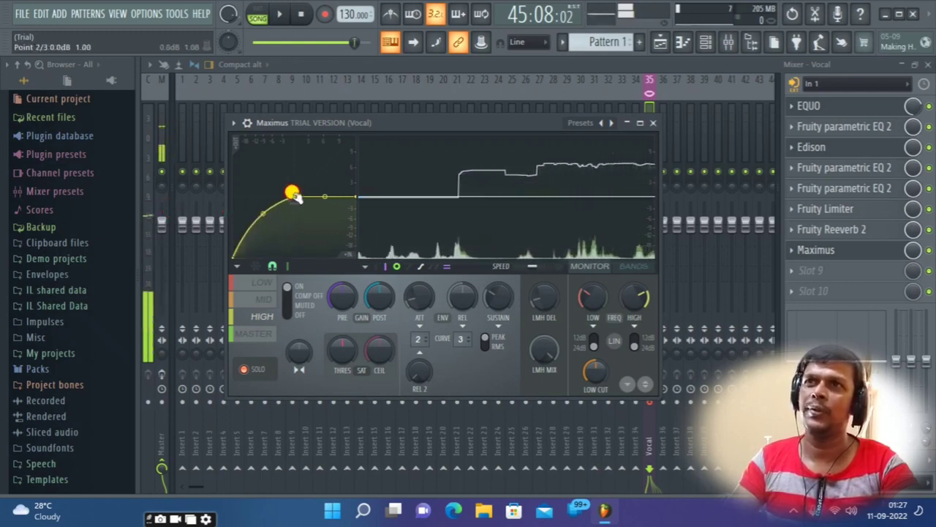
left_click_drag(293, 196, 294, 200)
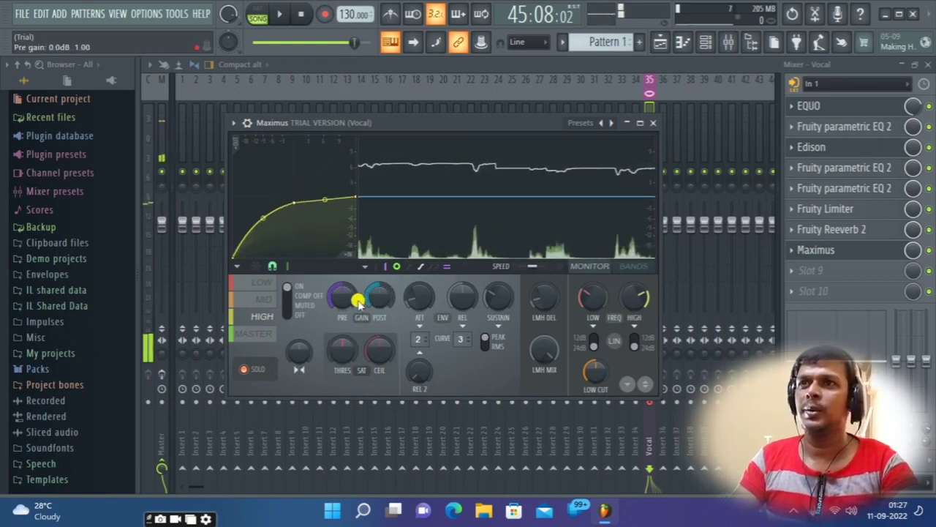
left_click_drag(343, 305, 346, 318)
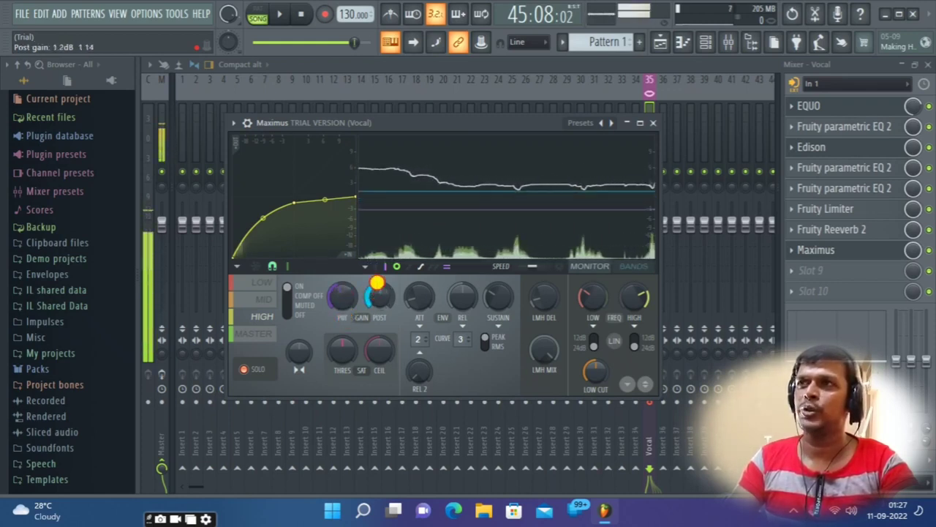
left_click_drag(378, 265, 377, 264)
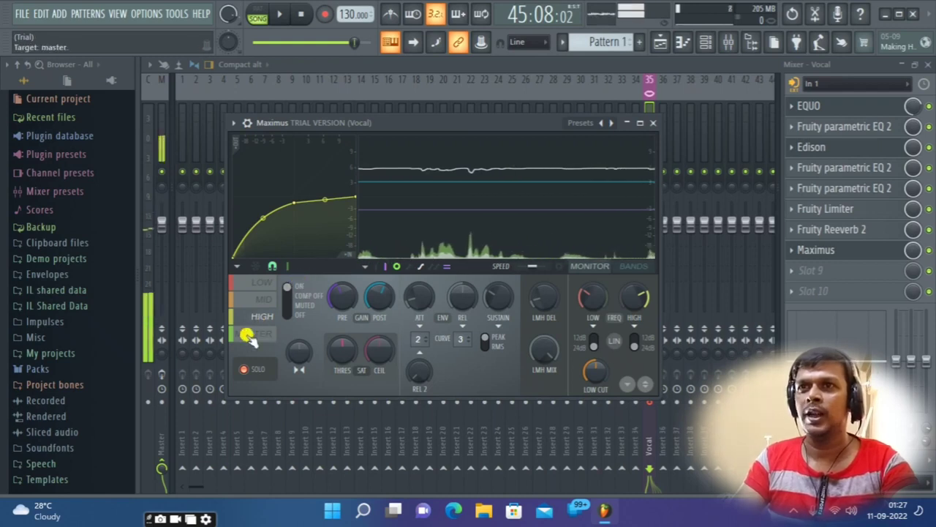
Shape the master band's compression curve with its middle point at about -3 dB and a curved lower segment
left_click(248, 334)
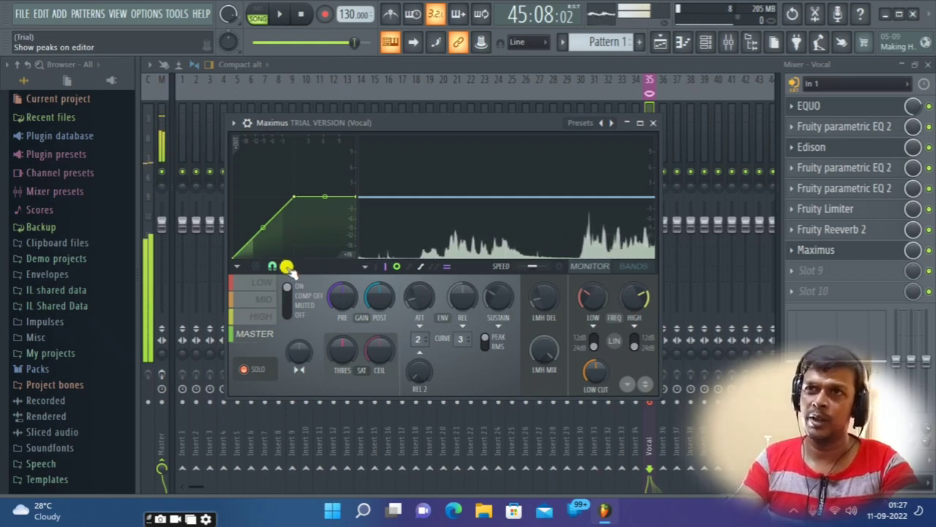
left_click_drag(296, 199, 245, 209)
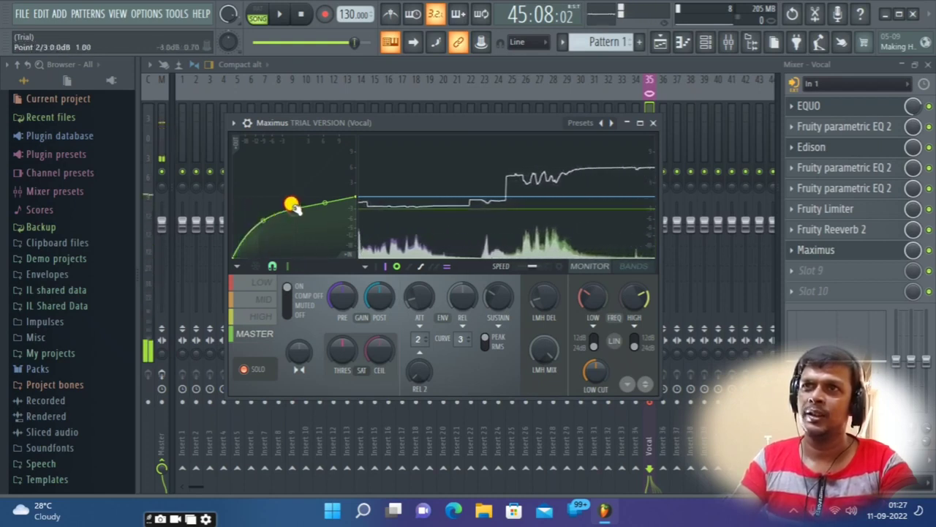
mouse_move(261, 214)
left_mouse_down()
mouse_move(296, 208)
mouse_move(260, 219)
left_mouse_up()
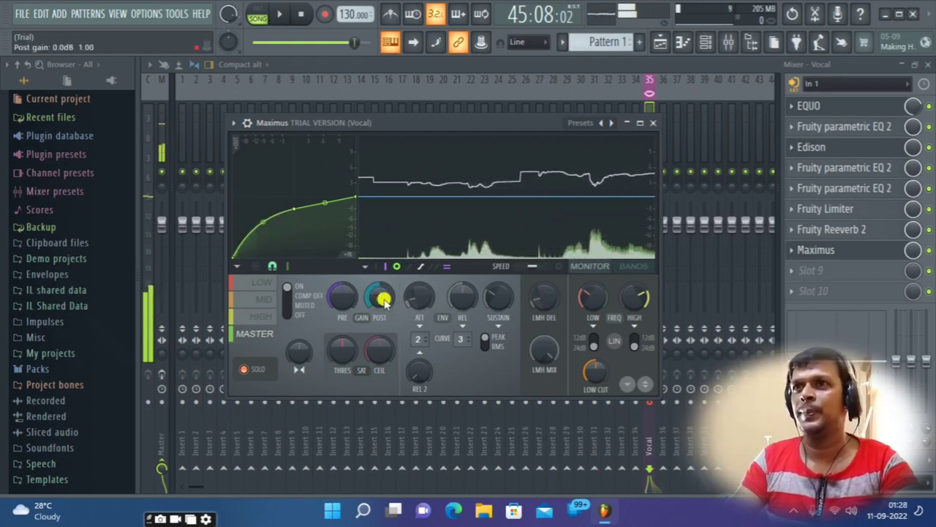
Try different master band gain levels, bringing the post gain down to about -2.8 dB and lowering the pre gain
left_click_drag(375, 292, 388, 317)
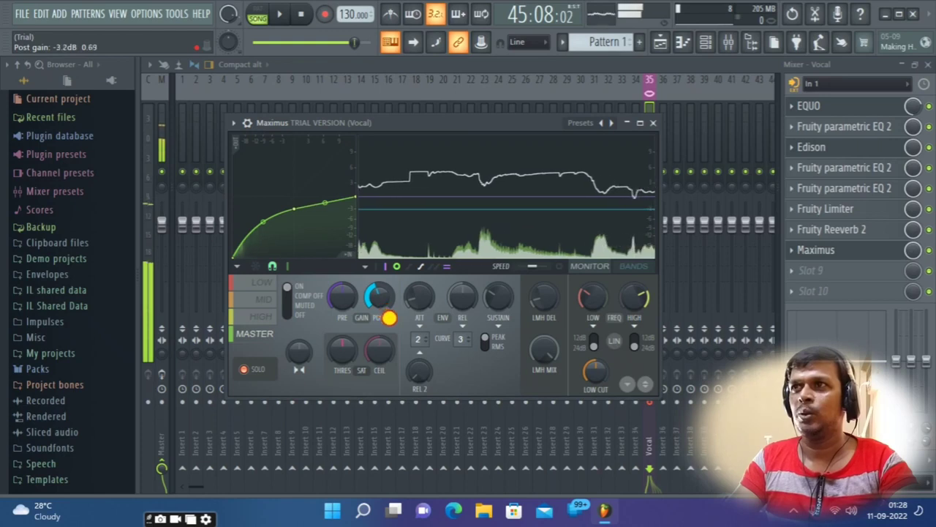
left_click_drag(388, 316, 393, 251)
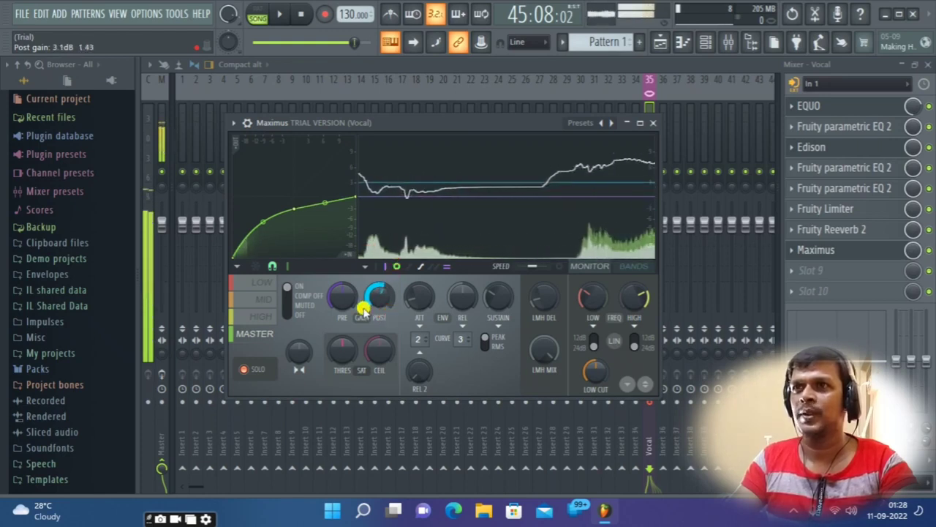
left_click_drag(341, 293, 351, 355)
left_click_drag(352, 347, 384, 362)
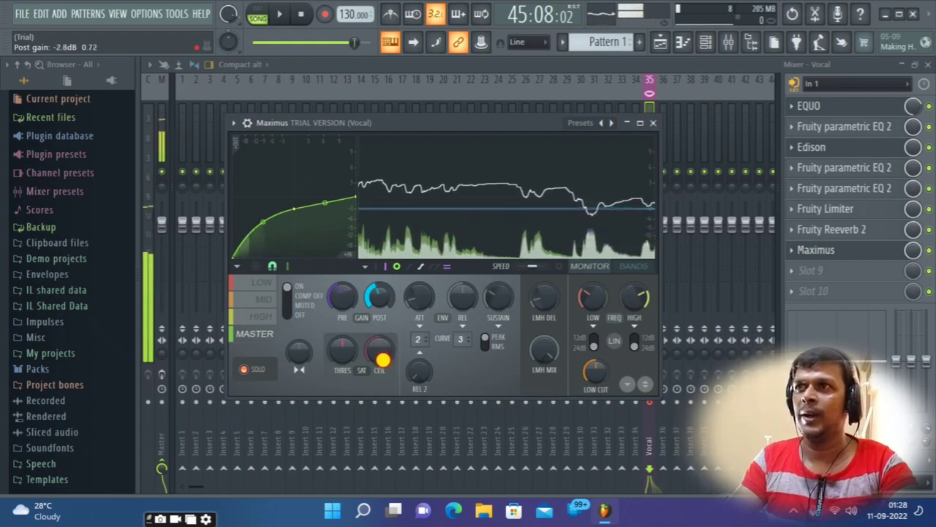
left_click_drag(340, 293, 344, 311)
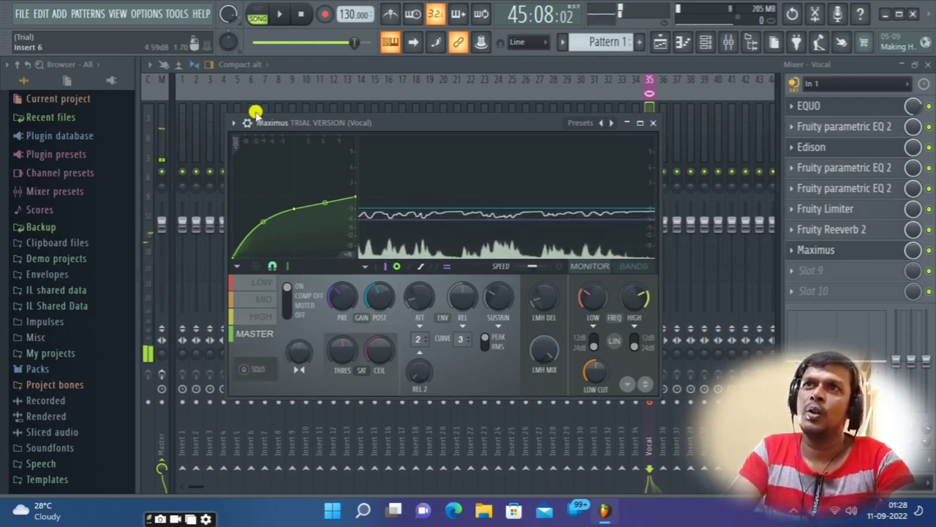
Play the song and raise the middle point of the master compression curve slightly
left_click(279, 15)
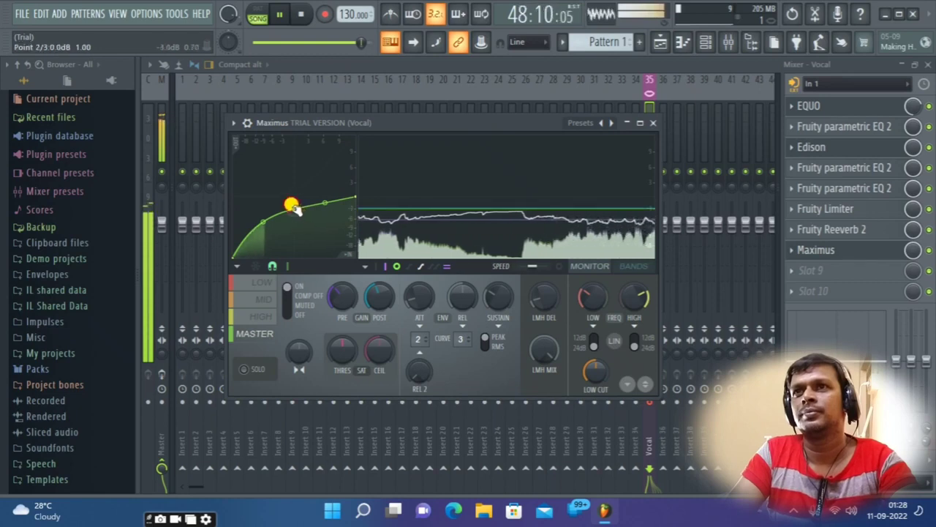
left_click_drag(294, 209, 376, 192)
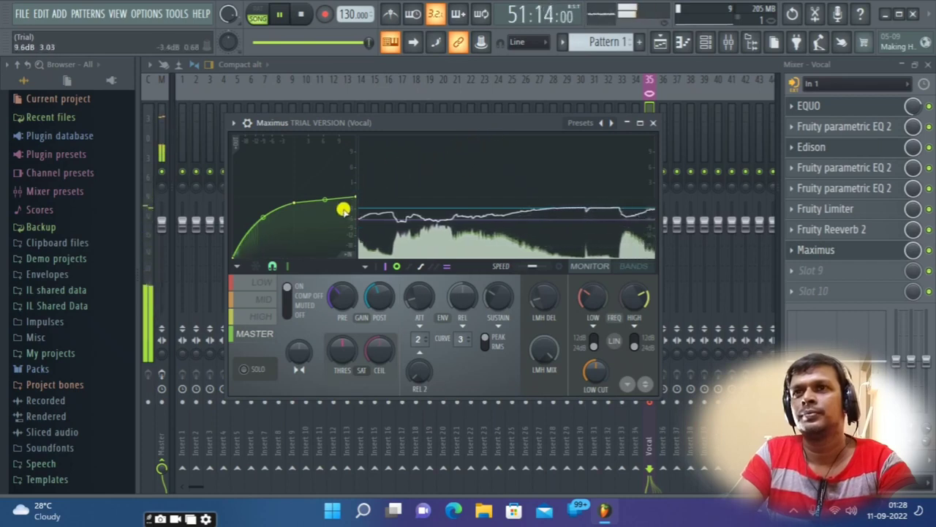
left_click(255, 266)
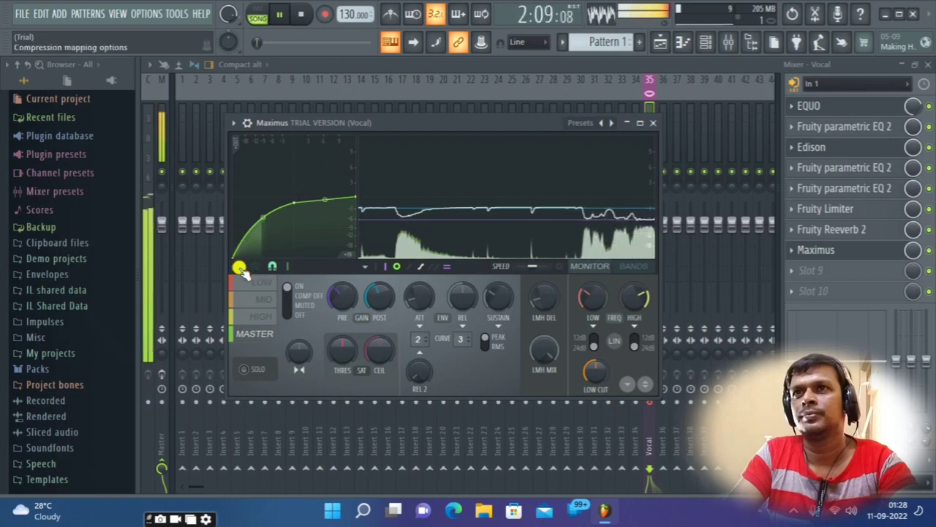
left_click(237, 267)
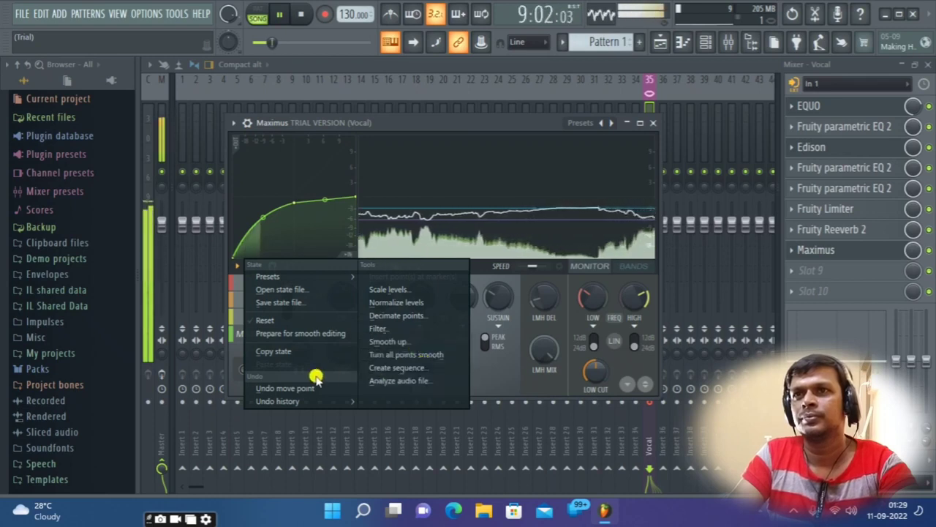
left_click(386, 331)
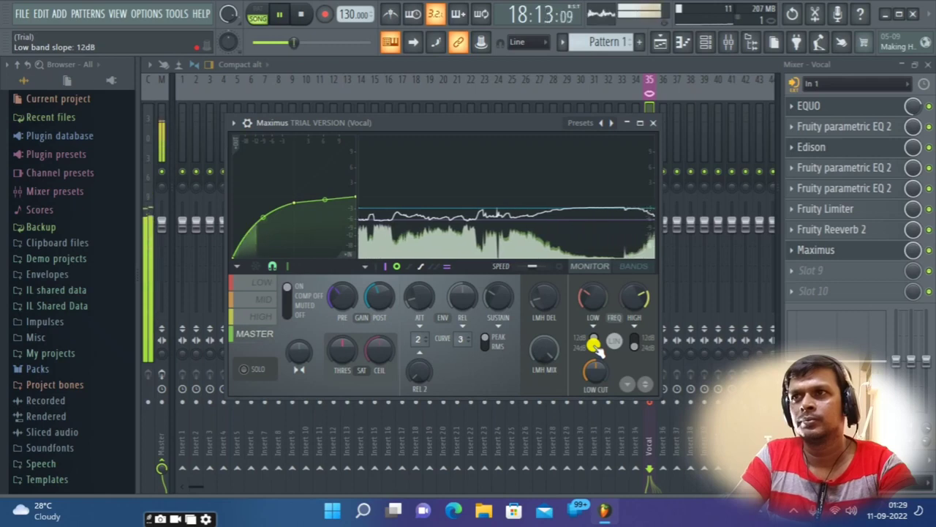
Lower the low band crossover frequency and raise the high band crossover frequency during playback, then close Maximus
left_click(638, 346)
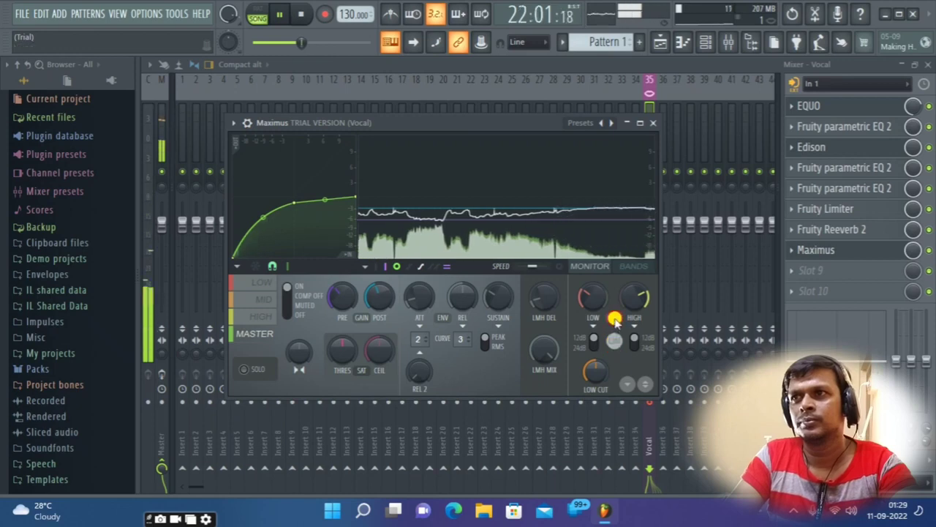
left_click_drag(592, 299, 589, 325)
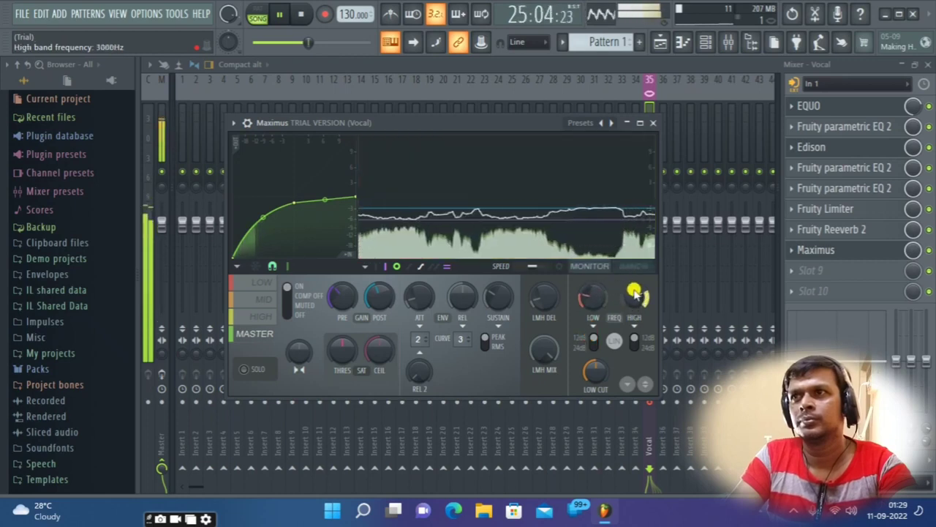
left_click(635, 295)
left_click_drag(633, 285, 644, 222)
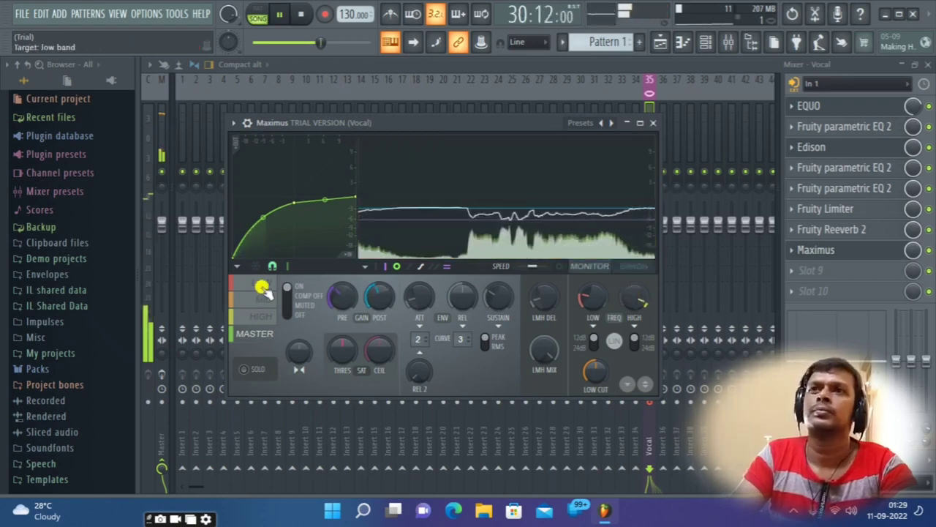
left_click(650, 123)
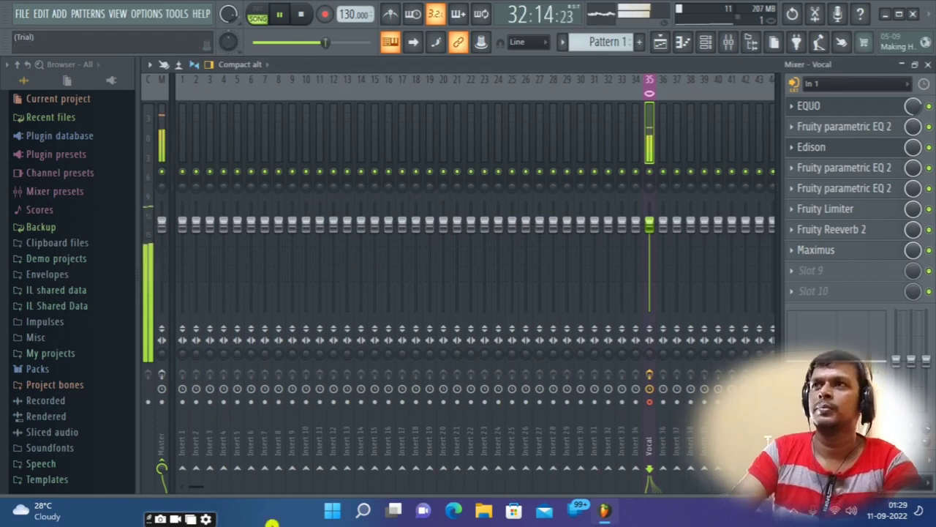
Pause playback and insert Patcher into slot 9 of the Vocal mixer track
left_click(278, 14)
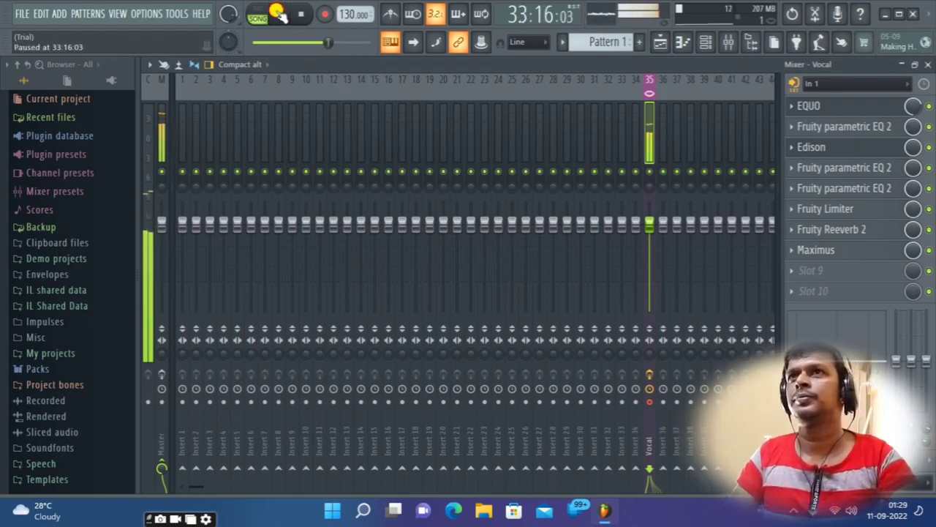
left_click(807, 271)
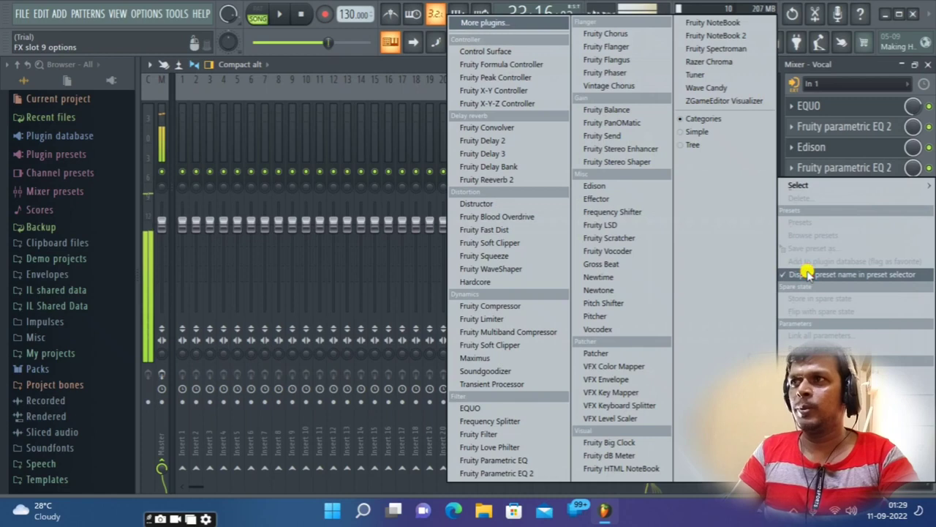
mouse_move(802, 189)
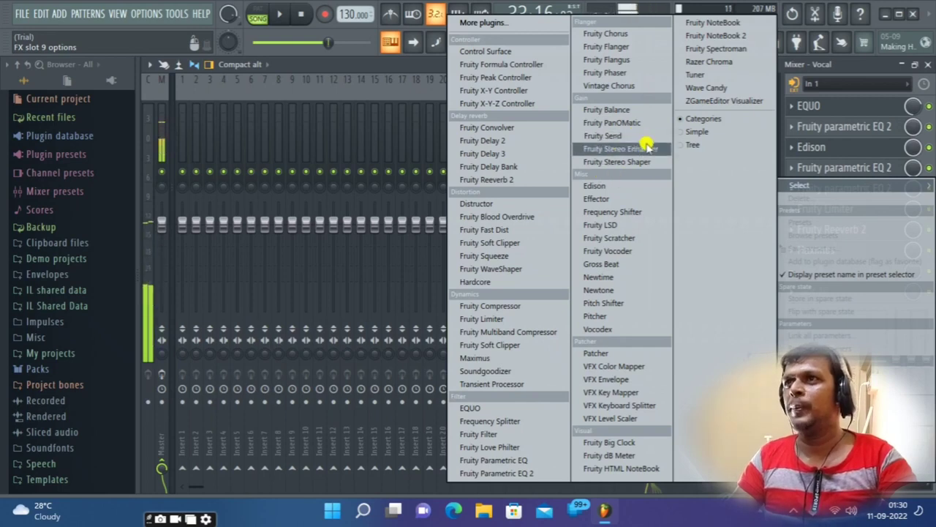
left_click(612, 353)
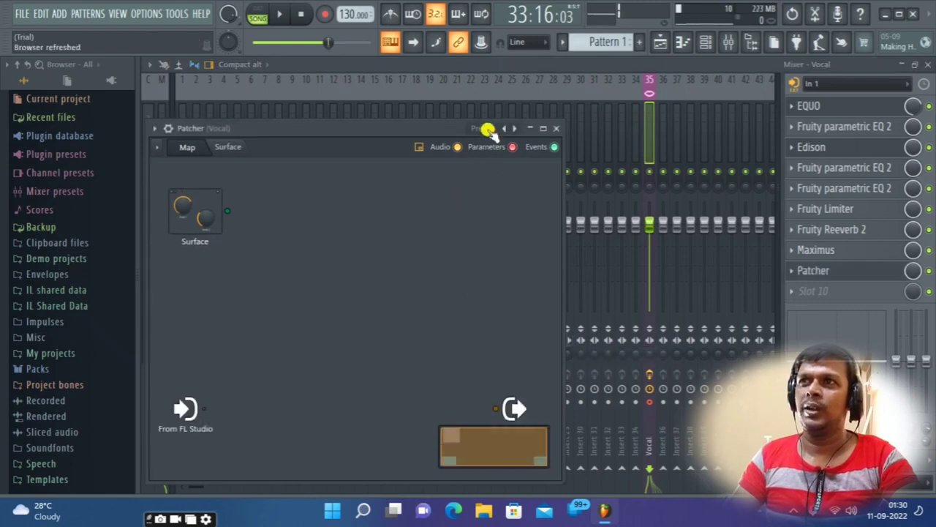
Load the Vocal Rider preset in Patcher and maximize the plugin window
left_click(488, 130)
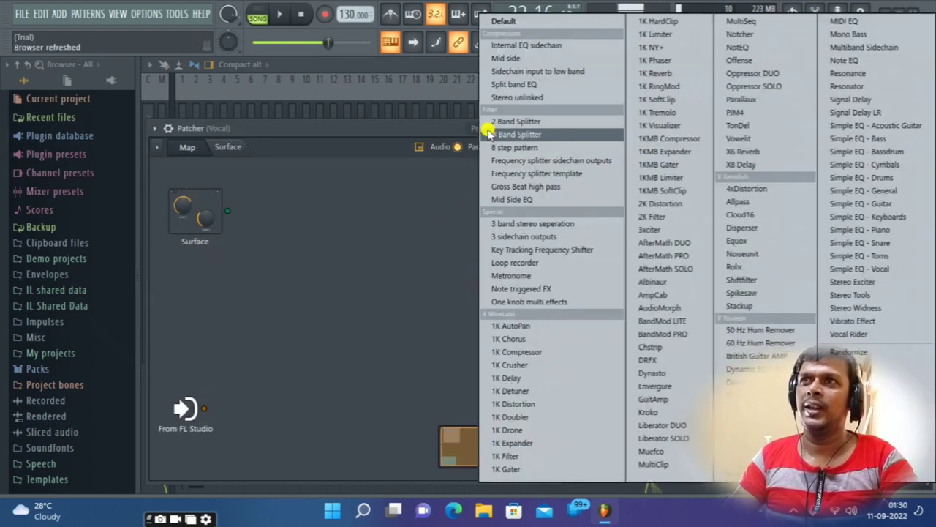
left_click(849, 335)
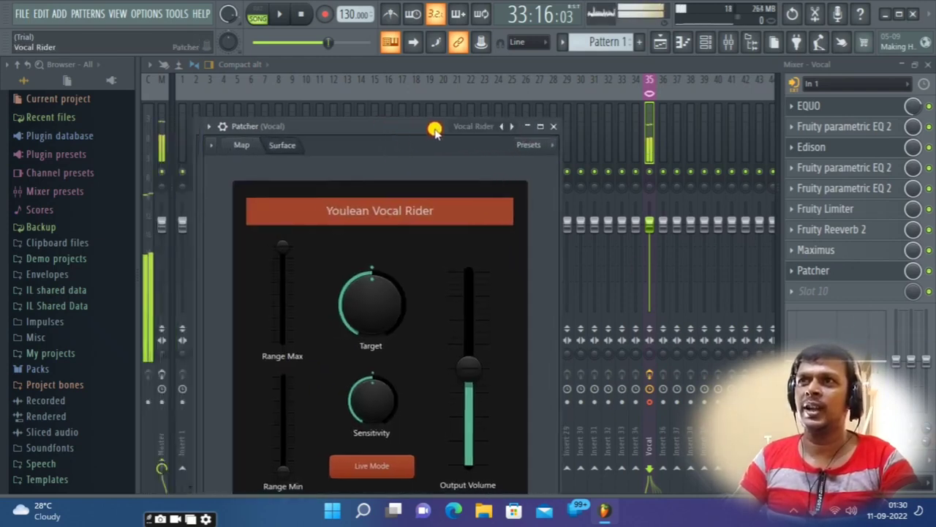
left_click_drag(435, 130, 567, 130)
left_click(657, 126)
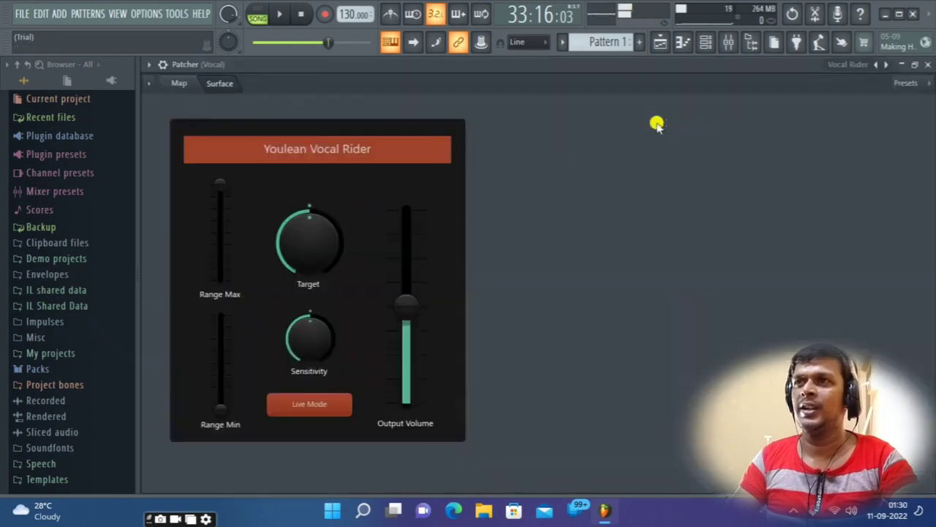
Show the Patcher map of the Vocal Rider preset and set the minimap size to Medium
left_click(182, 82)
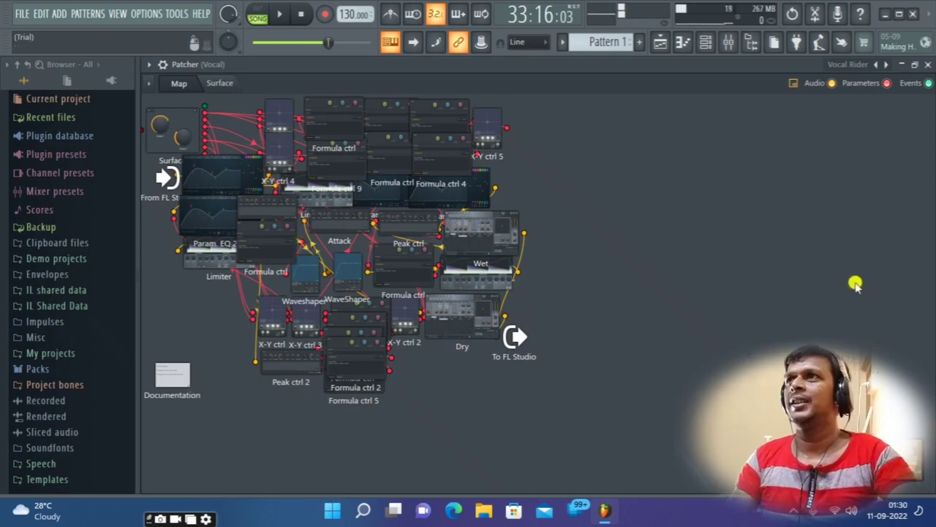
left_click(793, 83)
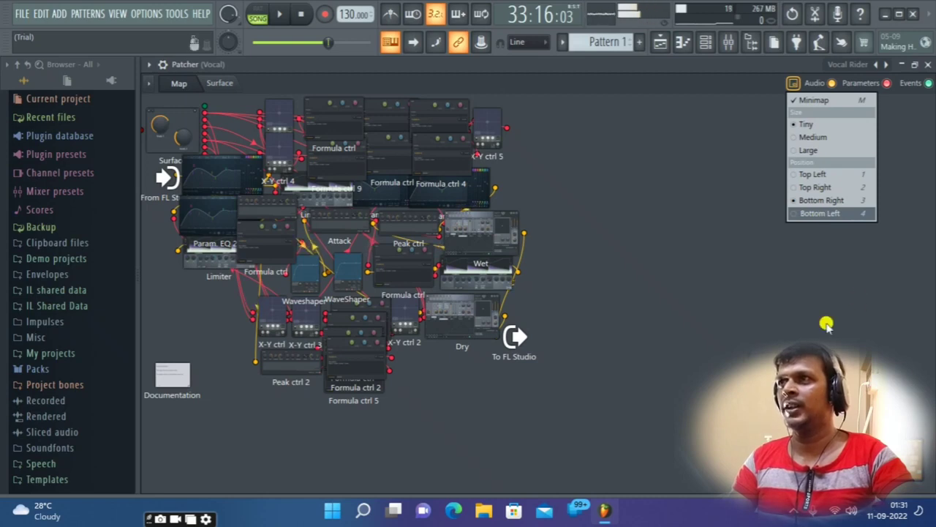
left_click(798, 137)
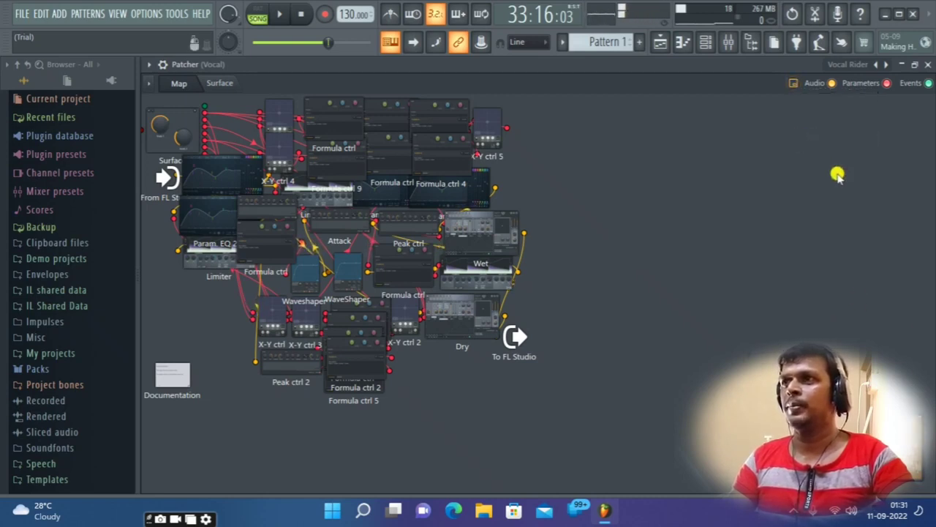
Toggle the parameter and event connections in the Patcher map to examine the preset's wiring
left_click(850, 85)
left_click(852, 84)
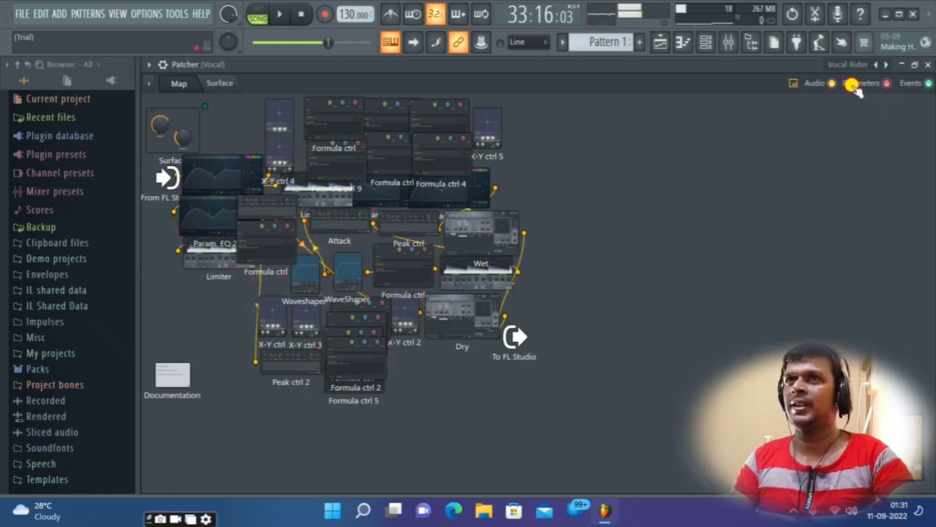
left_click(852, 85)
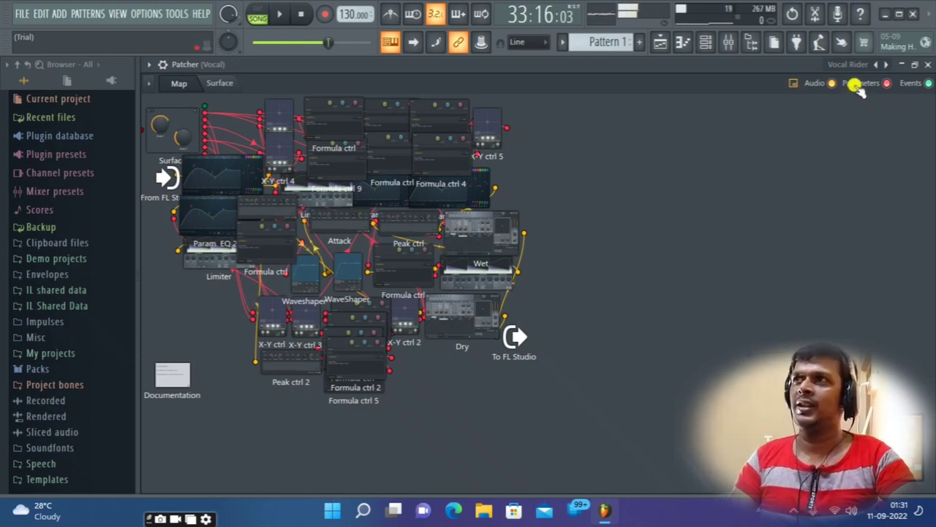
left_click(912, 86)
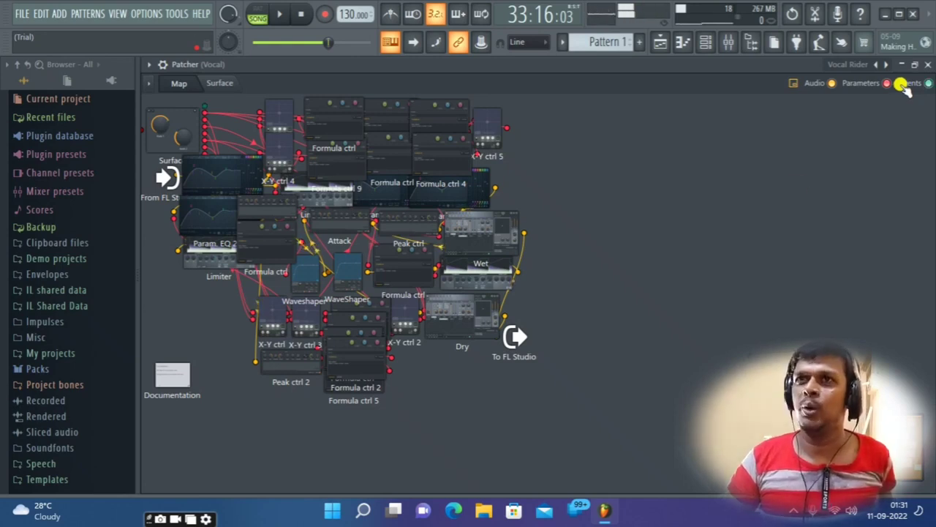
Move the To FL Studio output node well to the right of the other modules, and close Patcher
left_click_drag(514, 337, 818, 305)
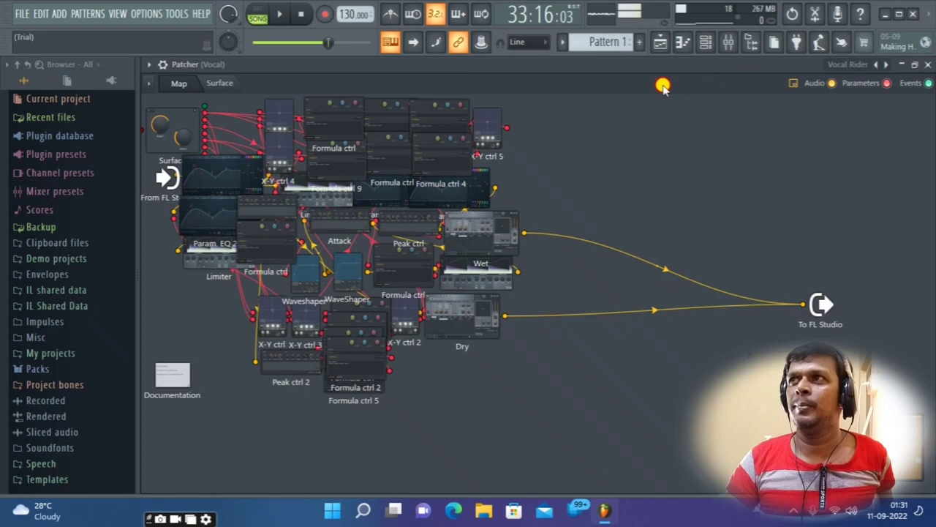
left_click(927, 65)
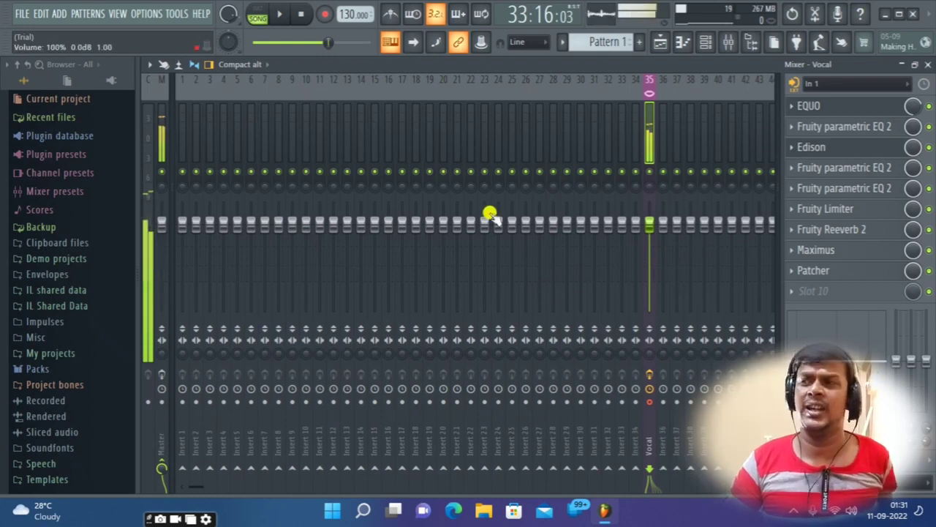
Insert Soundgoodizer into slot 10 of the Vocal track, lower its amount to a small level during playback, and close it
left_click(799, 292)
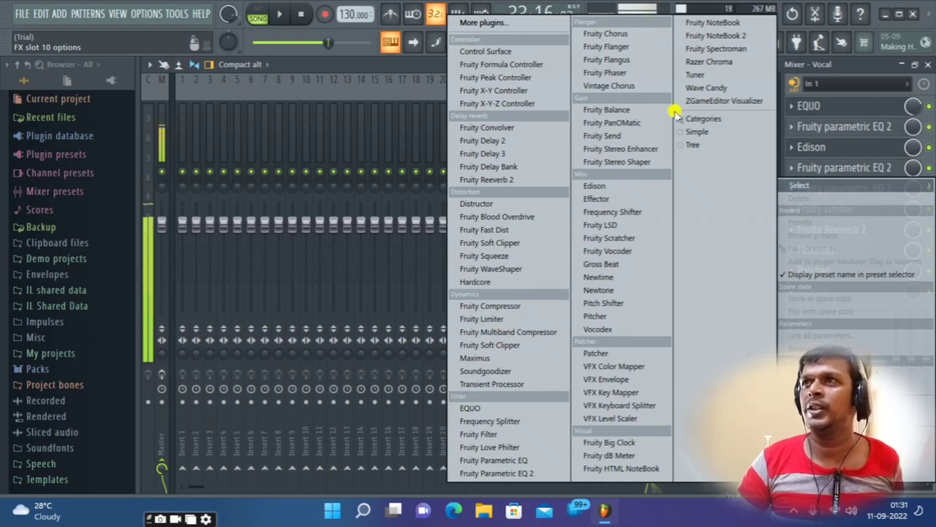
left_click(488, 373)
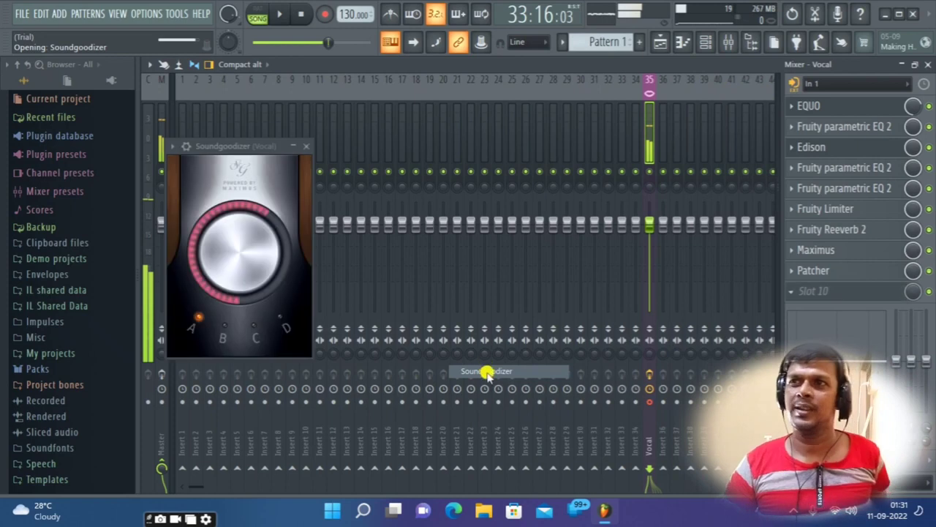
left_click_drag(204, 230, 212, 391)
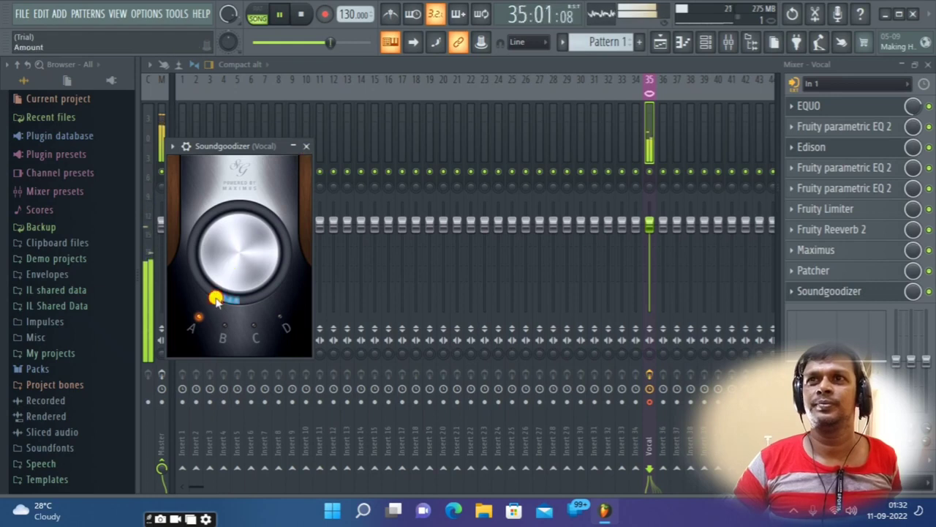
left_click_drag(212, 289, 211, 287)
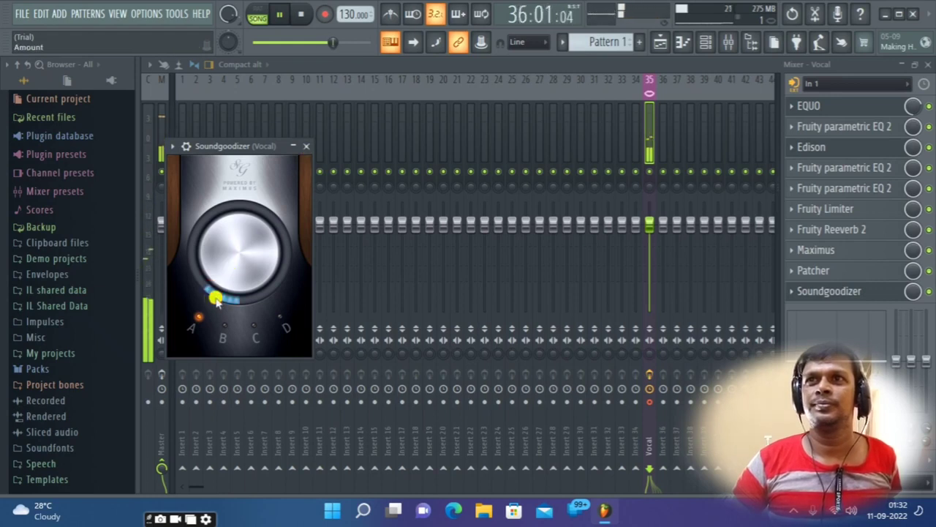
left_click(308, 146)
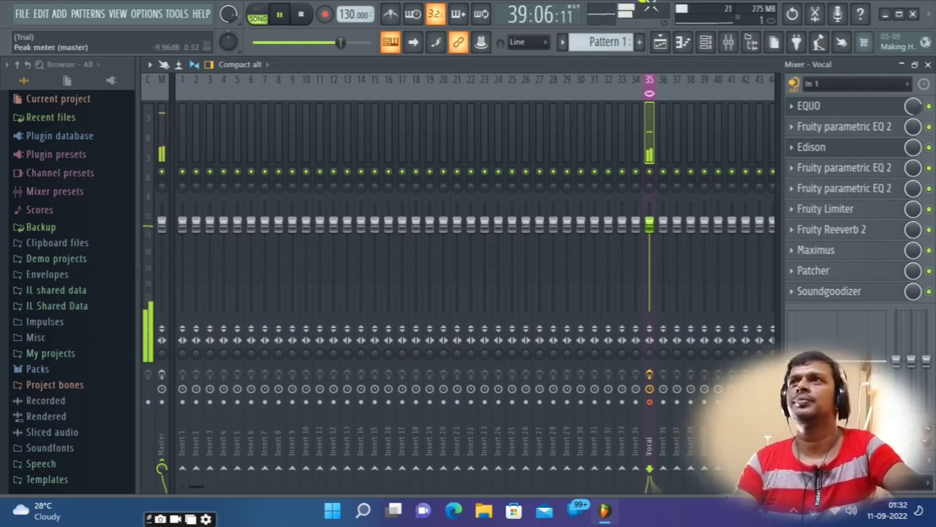
Switch to the playlist, unmute the Vocal track and mute Track 2, and play the original recording alone
left_click(702, 44)
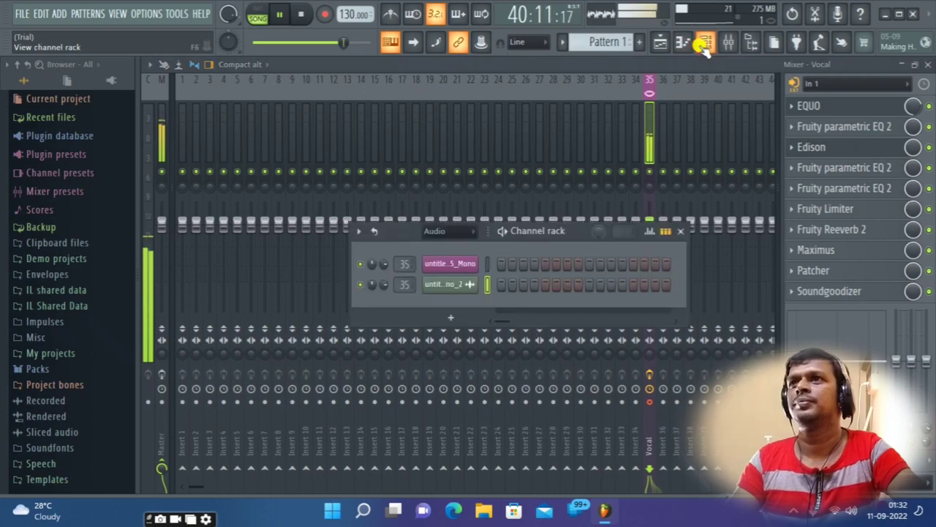
left_click(660, 44)
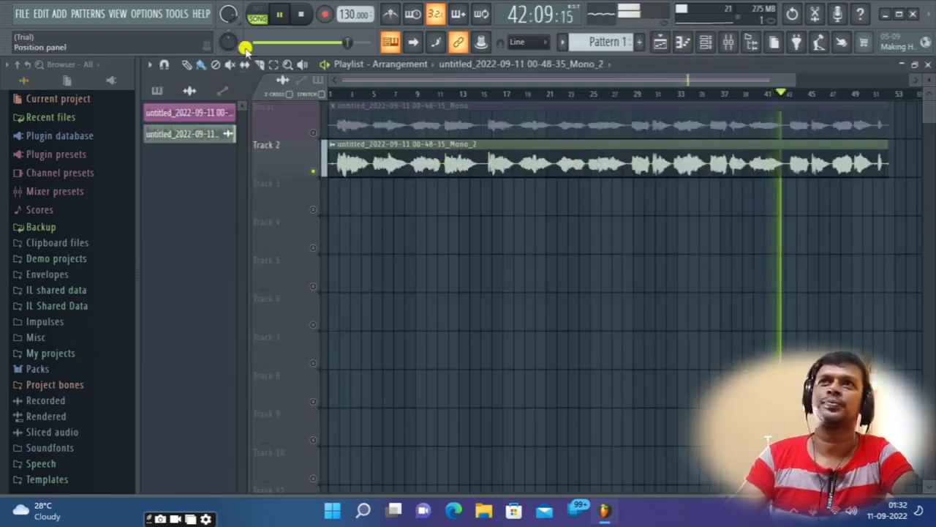
left_click(285, 17)
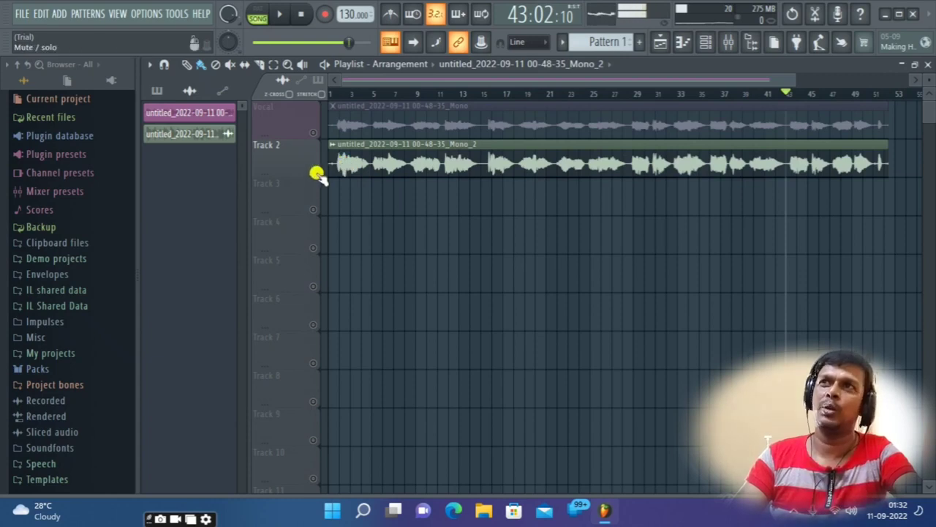
left_click(313, 132)
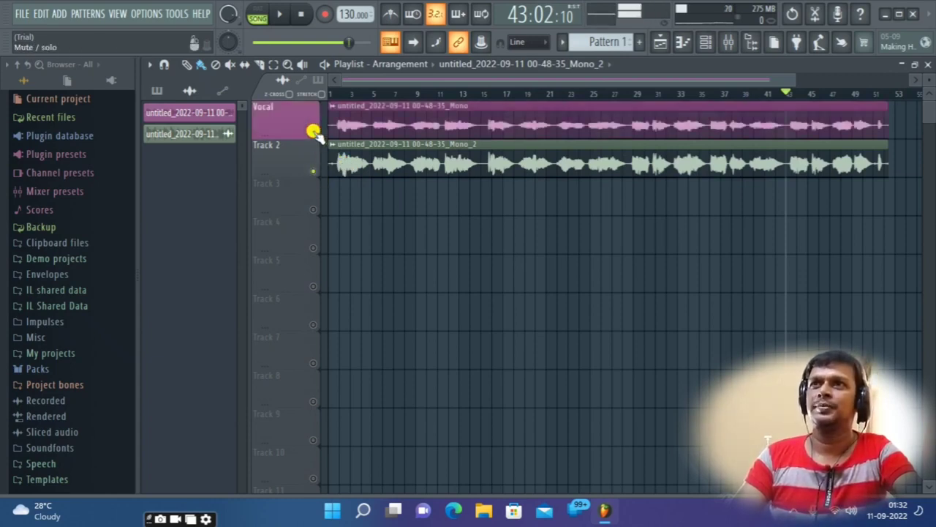
left_click(313, 170)
left_click(325, 64)
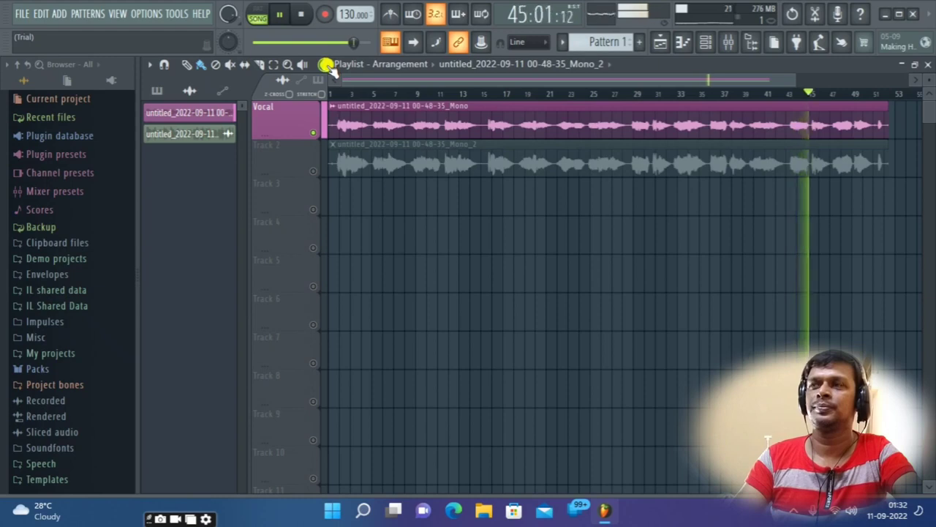
Unmute Track 2 and mute the Vocal track during playback to hear the processed clip, then pause
left_click(314, 173)
left_click(312, 132)
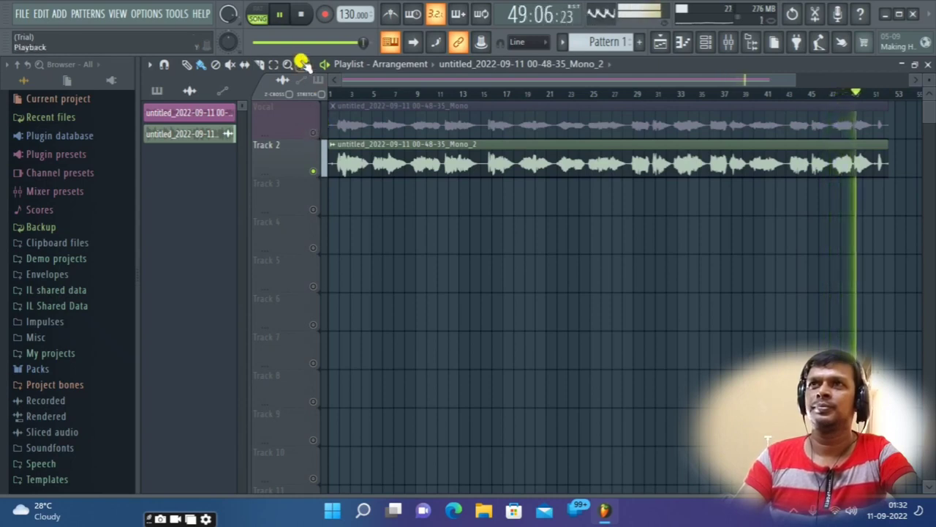
left_click(283, 20)
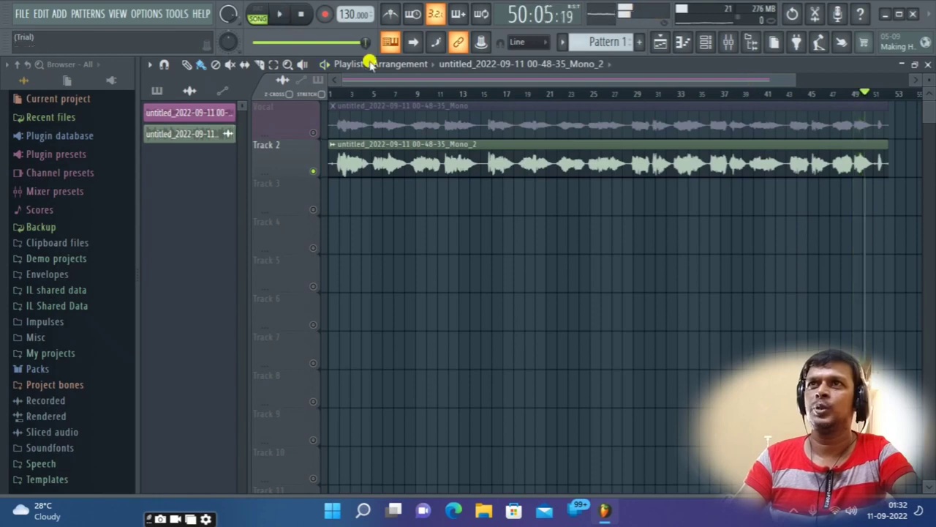
Return to the mixer and play the song while toggling the Vocal track's effect slots for a before-and-after comparison, then pause
left_click(728, 45)
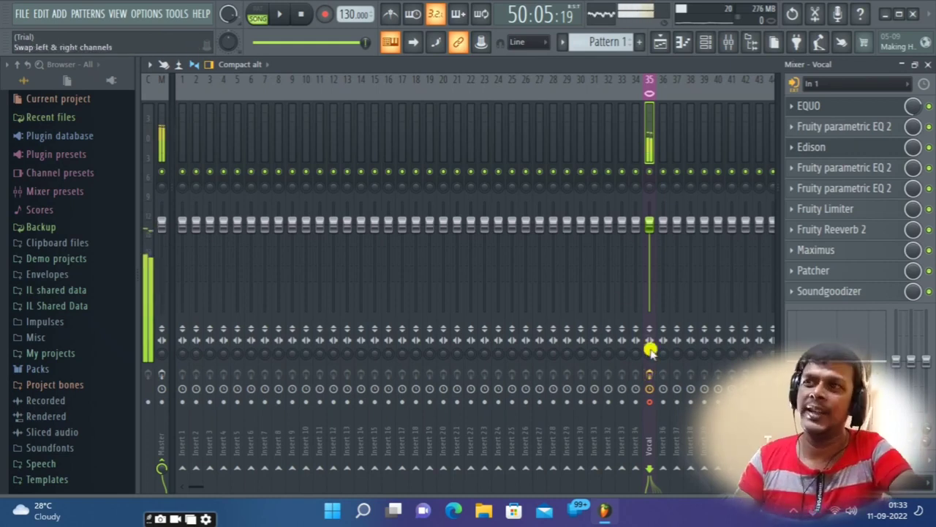
left_click(279, 16)
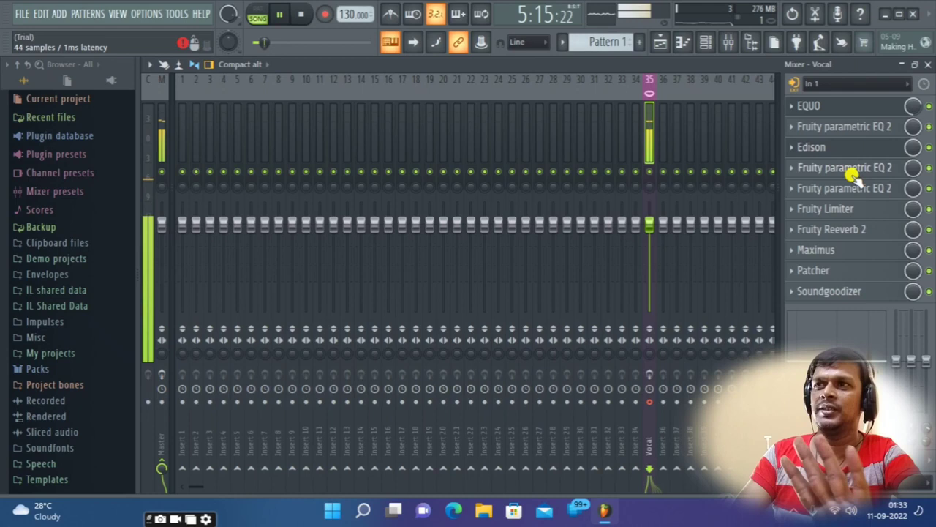
left_click(649, 376)
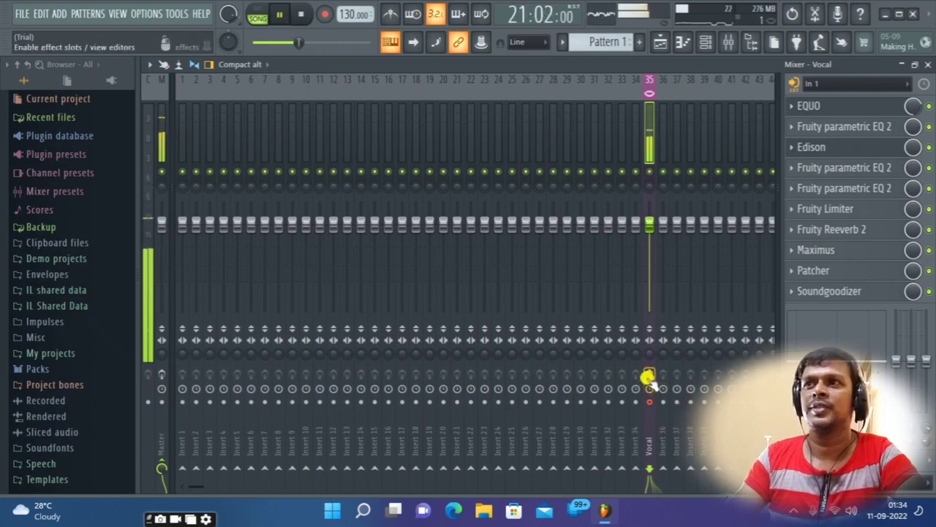
left_click(280, 14)
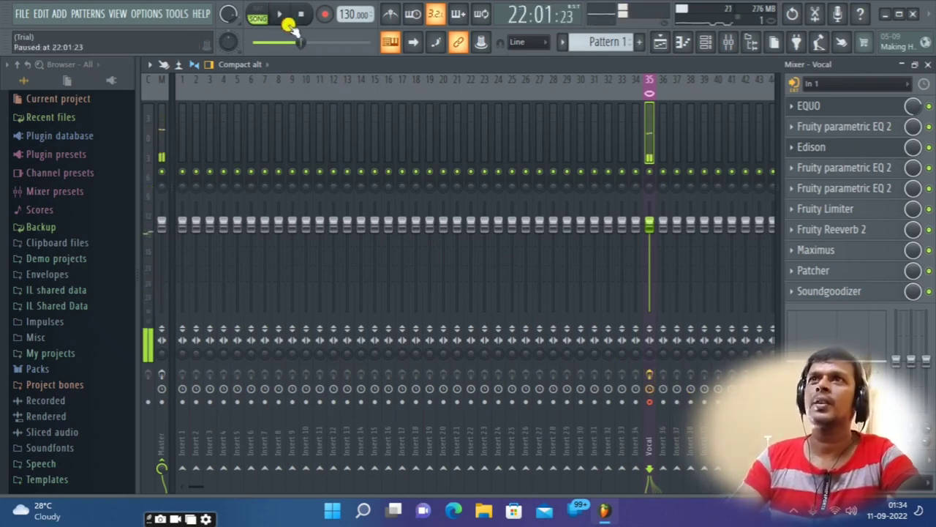